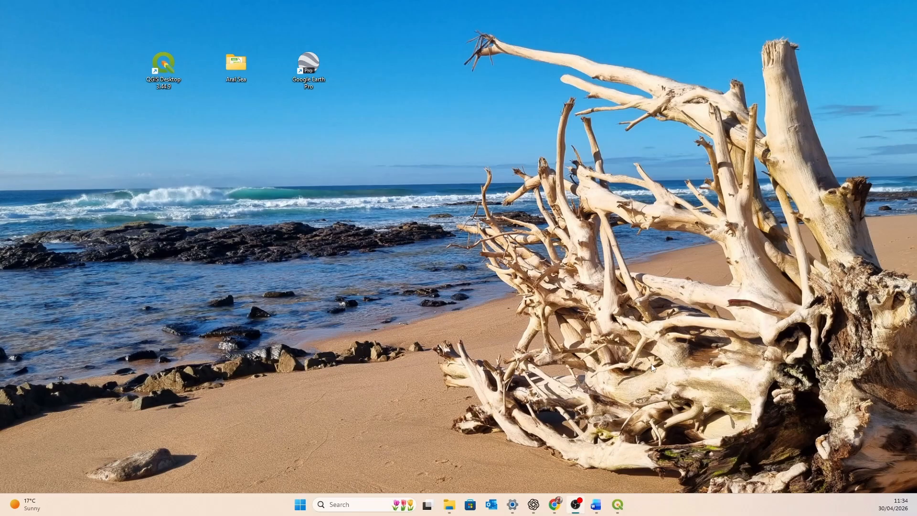
Step: Switch to QGIS to view the aral sea project with its world country boundary layer, and minimise it again
{"action": "left_click", "coordinate": [621, 509]}
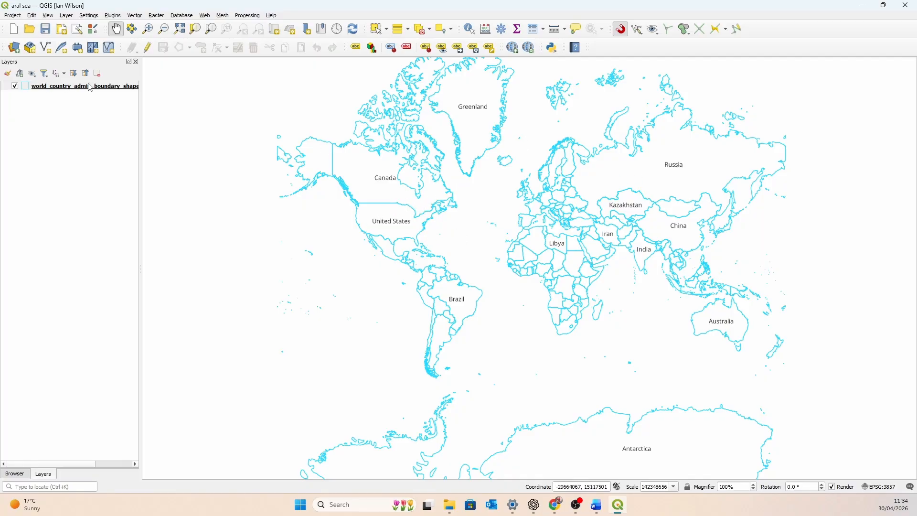
{"action": "mouse_move", "coordinate": [119, 91]}
{"action": "left_click", "coordinate": [863, 5]}
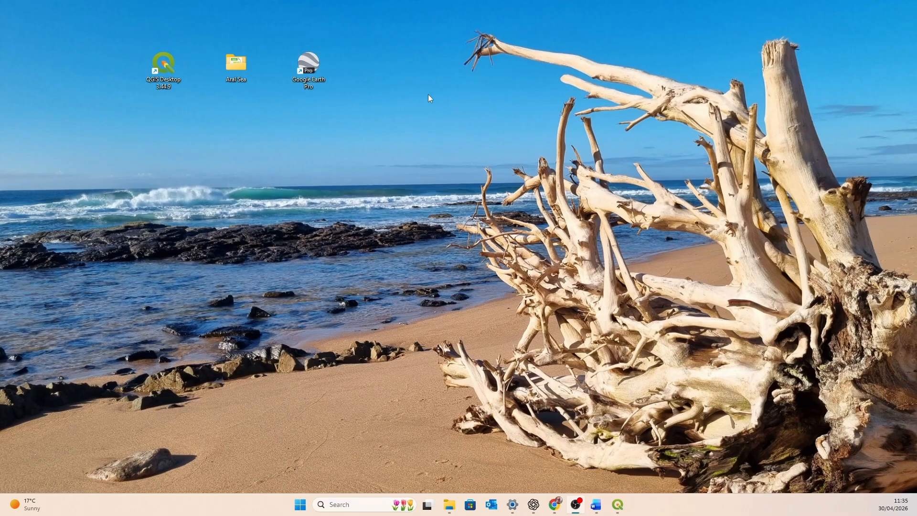
Step: Switch to the blank Chrome window and search Google for "google earth pro download"
{"action": "mouse_move", "coordinate": [558, 510]}
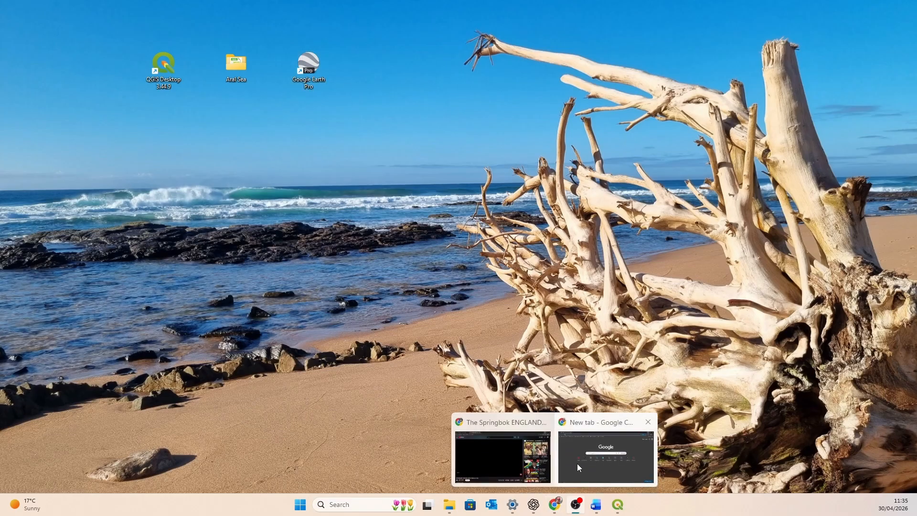
{"action": "left_click", "coordinate": [577, 464]}
{"action": "left_click", "coordinate": [429, 210]}
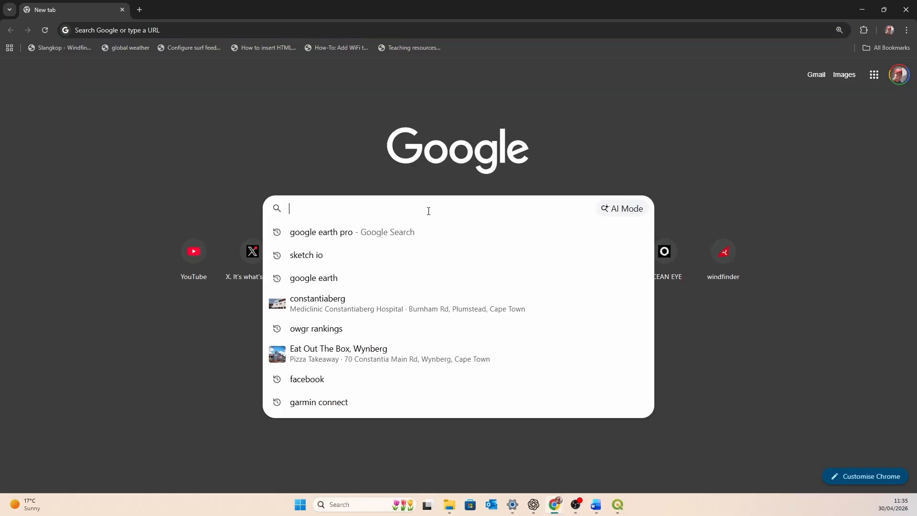
{"action": "type", "text": "go"}
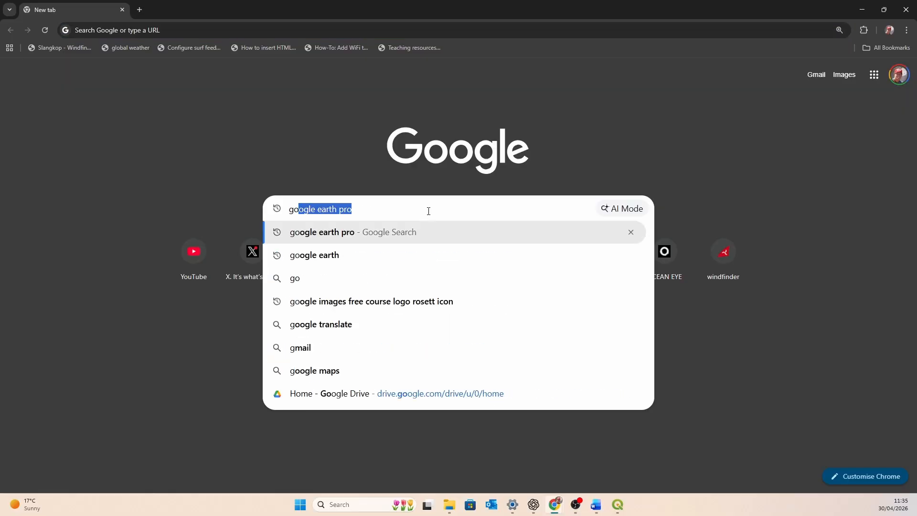
{"action": "type", "text": "ogle earth pro"}
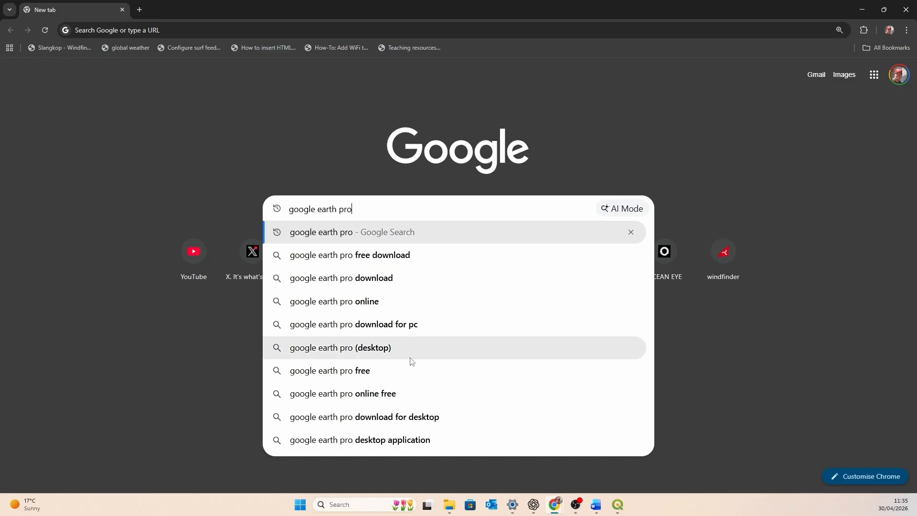
{"action": "left_click", "coordinate": [365, 280]}
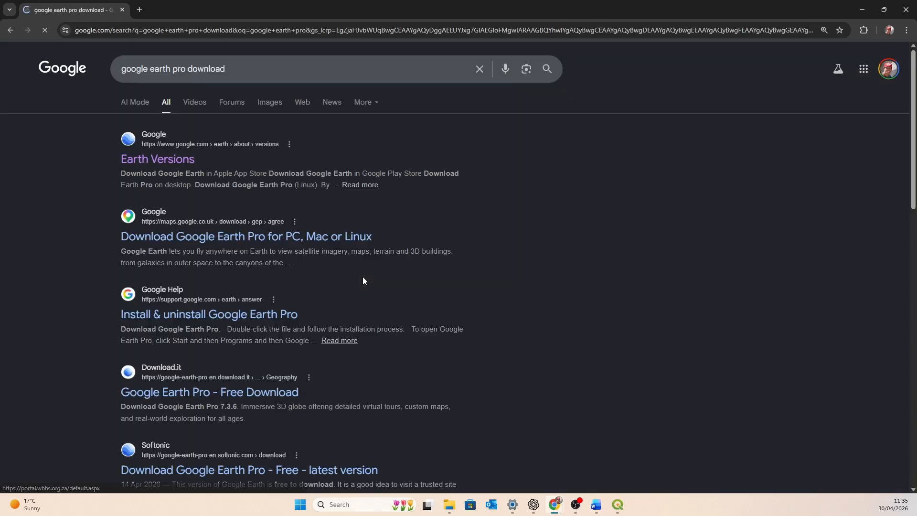
Step: Open the Earth Versions result, locate the Google Earth Pro on desktop download, and close the browser window
{"action": "left_click", "coordinate": [140, 161]}
{"action": "scroll", "coordinate": [664, 257], "scroll_direction": "down", "scroll_amount": 2}
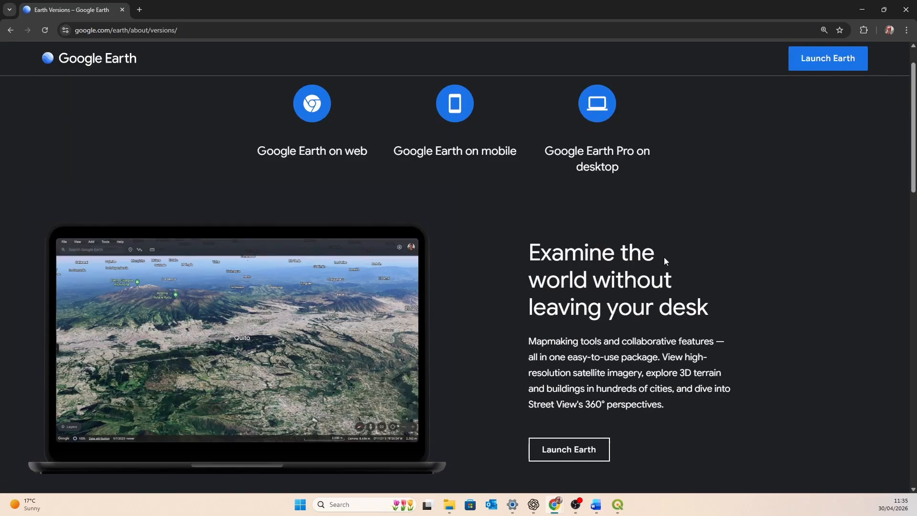
{"action": "scroll", "coordinate": [664, 259], "scroll_direction": "down", "scroll_amount": 20}
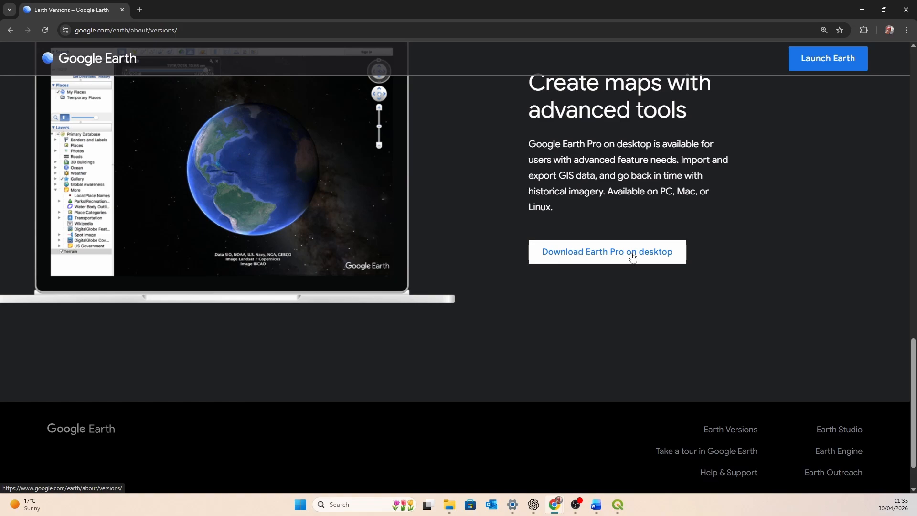
{"action": "left_click", "coordinate": [906, 9]}
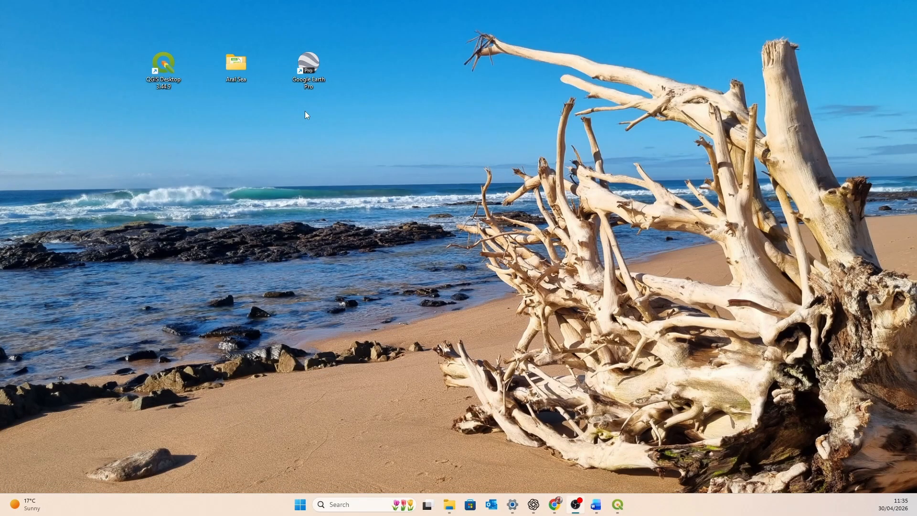
Step: Launch Google Earth Pro and rotate the globe from southern Africa to Central Asia
{"action": "double_click", "coordinate": [308, 65]}
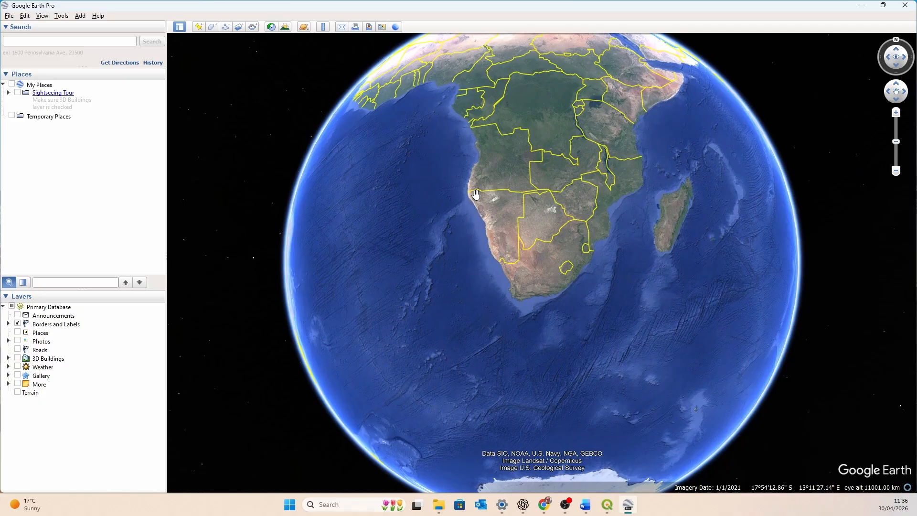
{"action": "left_click_drag", "start_coordinate": [523, 164], "coordinate": [476, 315]}
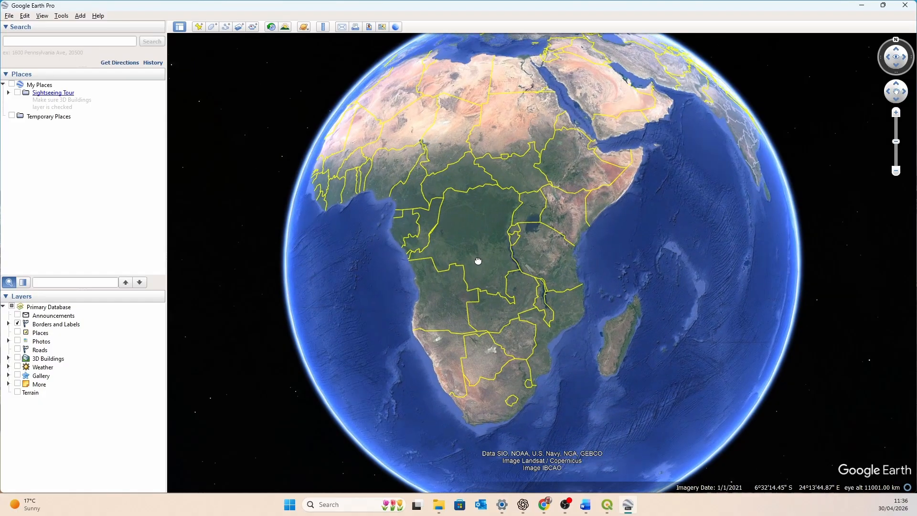
{"action": "left_click_drag", "start_coordinate": [516, 174], "coordinate": [530, 236]}
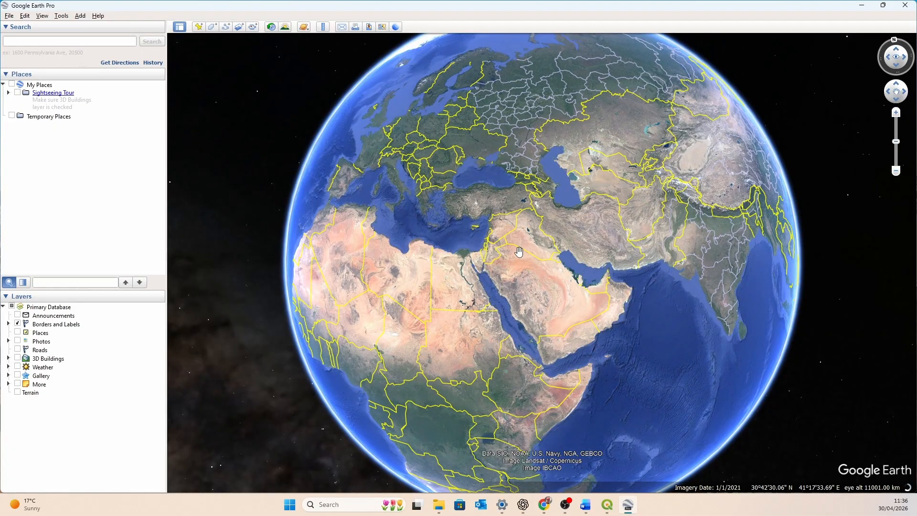
{"action": "left_click_drag", "start_coordinate": [547, 195], "coordinate": [492, 229]}
{"action": "left_click_drag", "start_coordinate": [524, 200], "coordinate": [501, 218]}
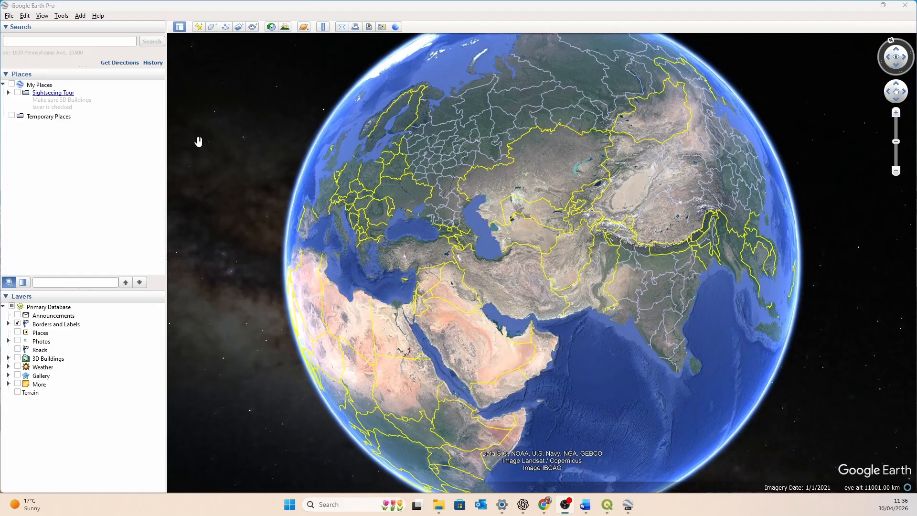
Step: Search for "aral sea" and frame the whole lake basin around the result
{"action": "left_click", "coordinate": [81, 43]}
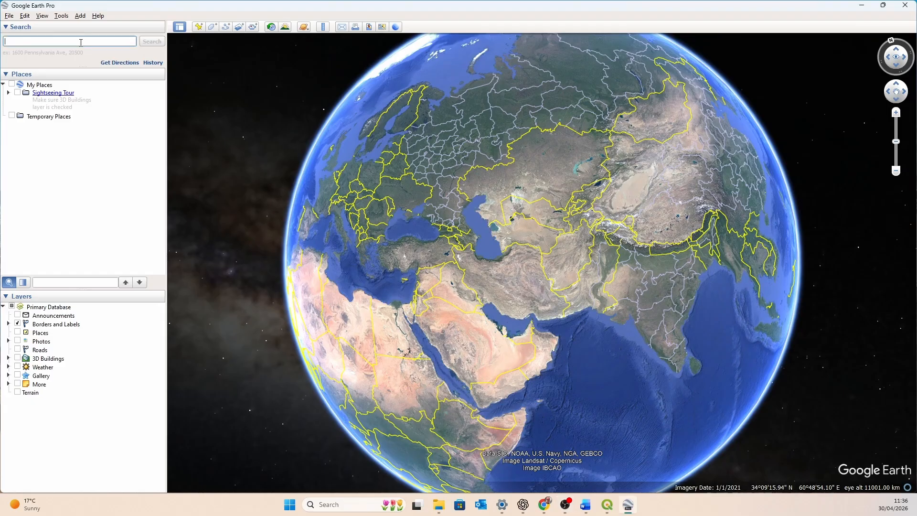
{"action": "type", "text": "aral sea"}
{"action": "left_click", "coordinate": [152, 43]}
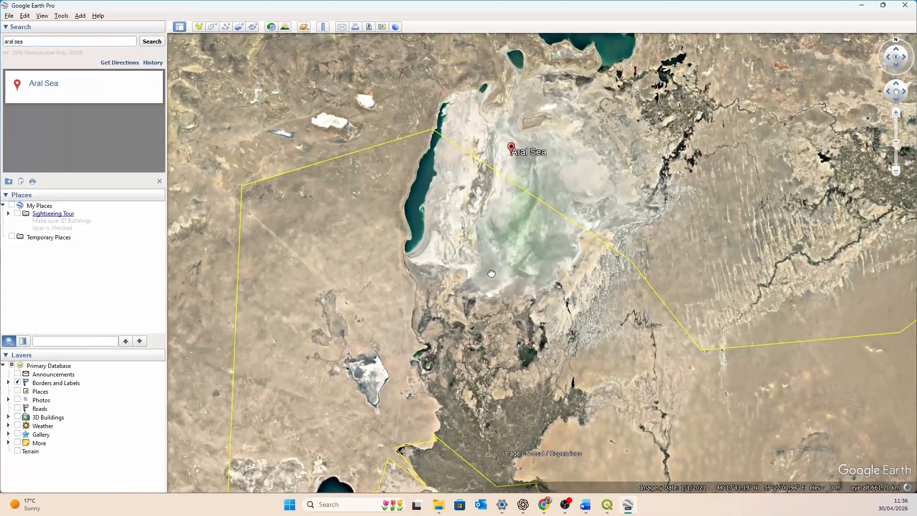
{"action": "scroll", "coordinate": [492, 277], "scroll_direction": "down", "scroll_amount": 3}
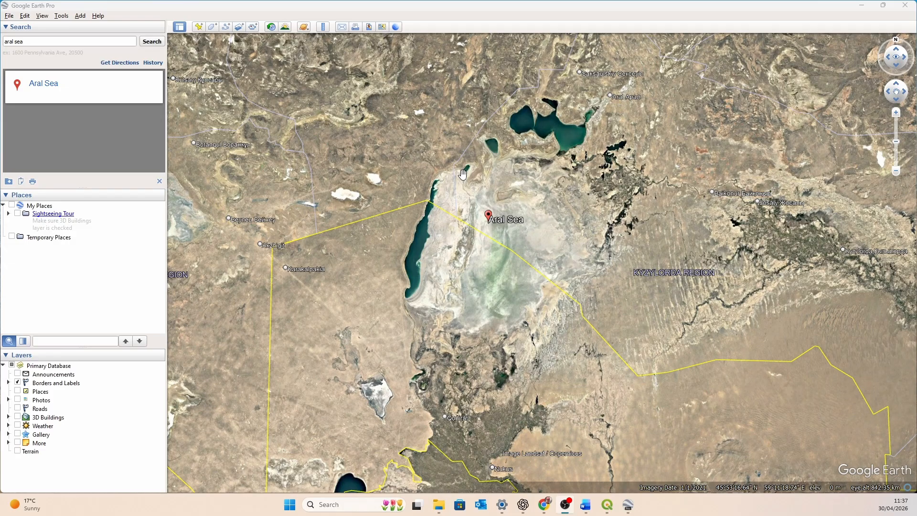
Step: Examine the Aral Sea's remaining water bodies, its dry bed and the land to the south and east in Uzbekistan
{"action": "left_click_drag", "start_coordinate": [459, 337], "coordinate": [439, 219]}
{"action": "mouse_move", "coordinate": [607, 133]}
{"action": "left_mouse_down"}
{"action": "mouse_move", "coordinate": [578, 179]}
{"action": "mouse_move", "coordinate": [568, 218]}
{"action": "left_mouse_up"}
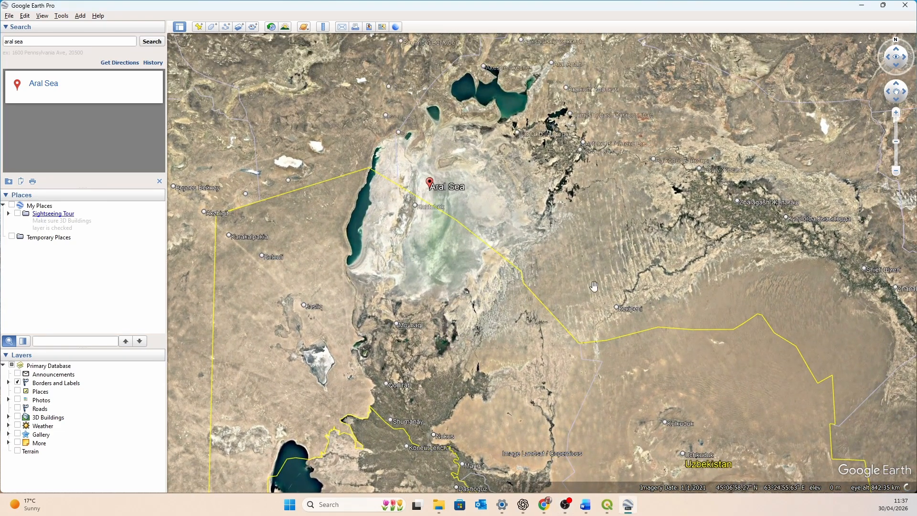
{"action": "left_click_drag", "start_coordinate": [519, 384], "coordinate": [507, 294]}
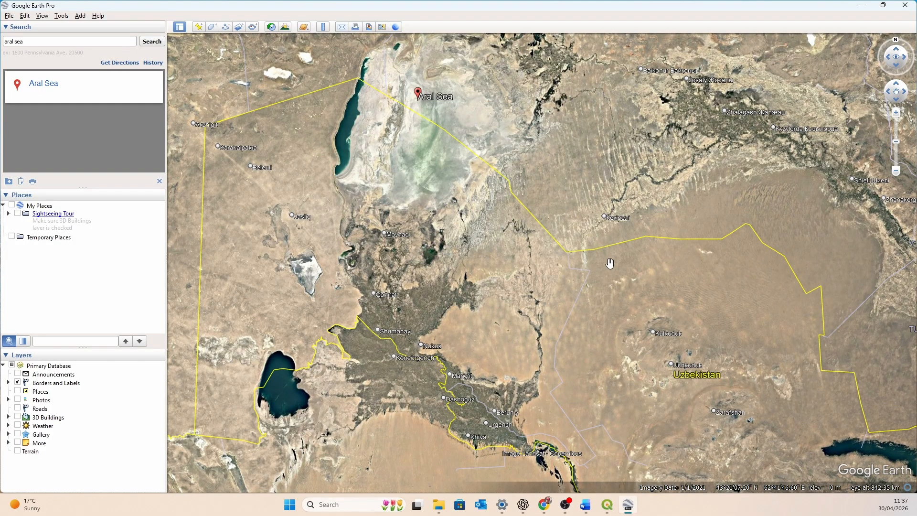
{"action": "left_click_drag", "start_coordinate": [499, 276], "coordinate": [474, 344]}
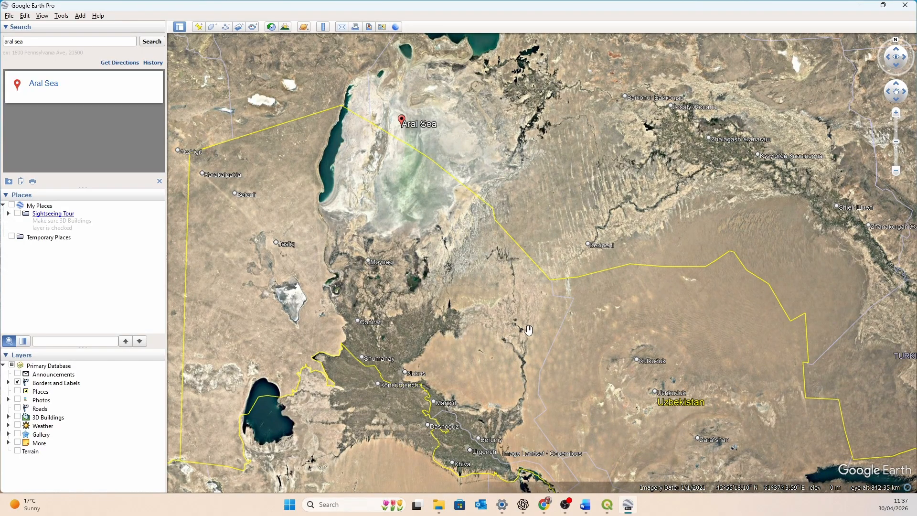
{"action": "left_click_drag", "start_coordinate": [555, 87], "coordinate": [548, 185]}
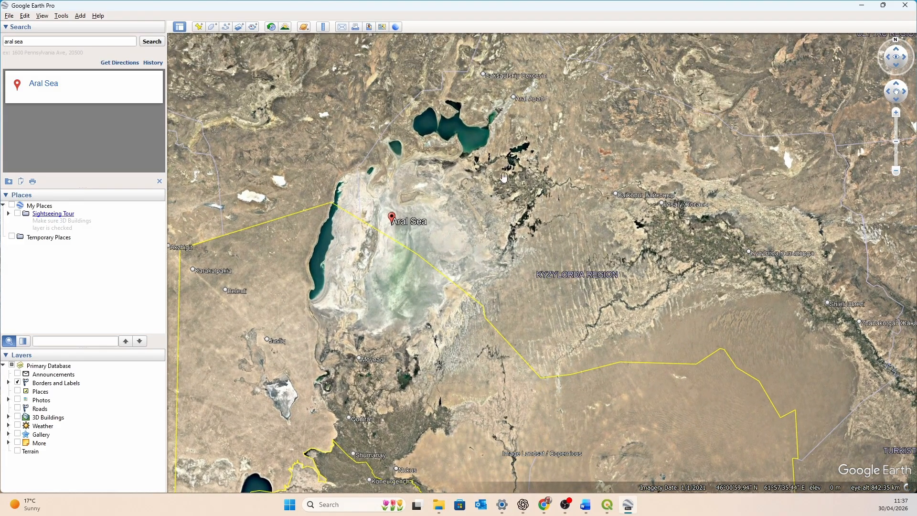
{"action": "mouse_move", "coordinate": [486, 404]}
{"action": "left_mouse_down"}
{"action": "mouse_move", "coordinate": [484, 339]}
{"action": "mouse_move", "coordinate": [537, 331]}
{"action": "mouse_move", "coordinate": [515, 287]}
{"action": "left_mouse_up"}
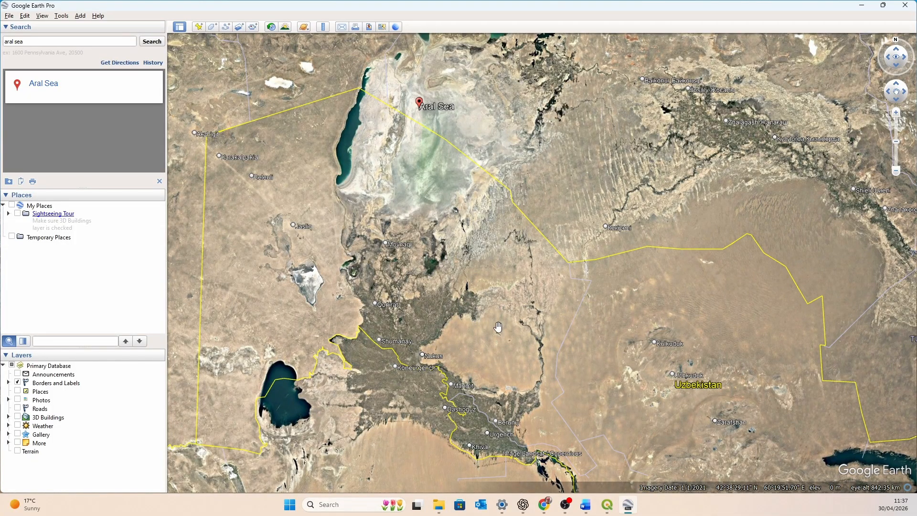
{"action": "left_click_drag", "start_coordinate": [506, 301], "coordinate": [482, 324]}
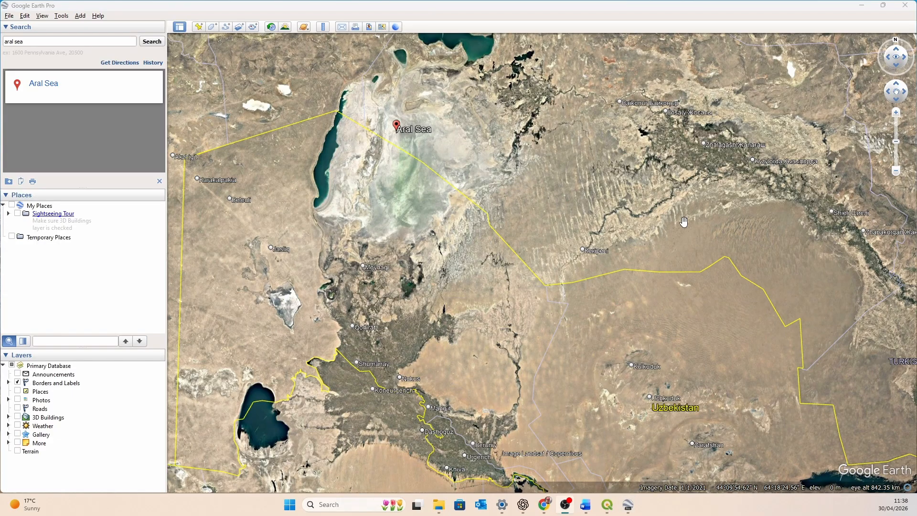
Step: Examine the river mouth at the northern Aral Sea and follow the river upstream to the east
{"action": "scroll", "coordinate": [565, 89], "scroll_direction": "up", "scroll_amount": 3}
{"action": "scroll", "coordinate": [566, 89], "scroll_direction": "up", "scroll_amount": 3}
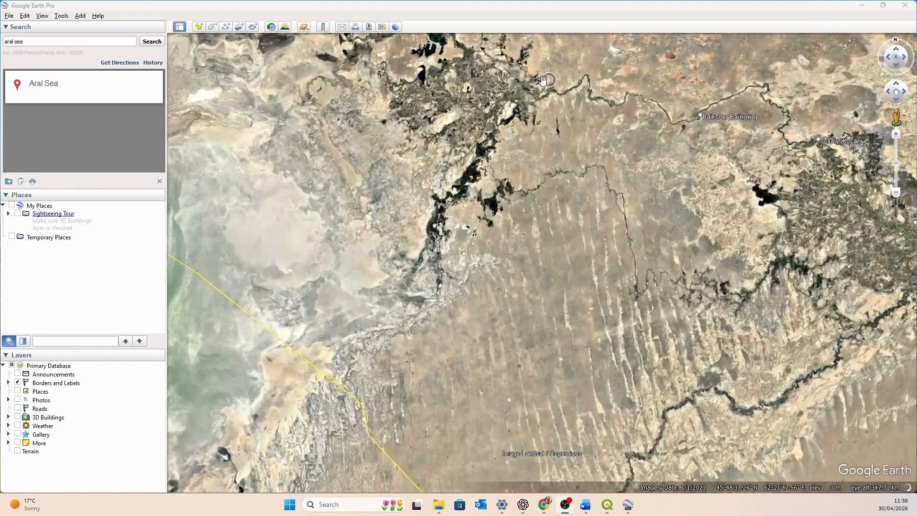
{"action": "left_click_drag", "start_coordinate": [566, 90], "coordinate": [579, 253]}
{"action": "scroll", "coordinate": [372, 186], "scroll_direction": "up", "scroll_amount": 4}
{"action": "scroll", "coordinate": [373, 185], "scroll_direction": "up", "scroll_amount": 2}
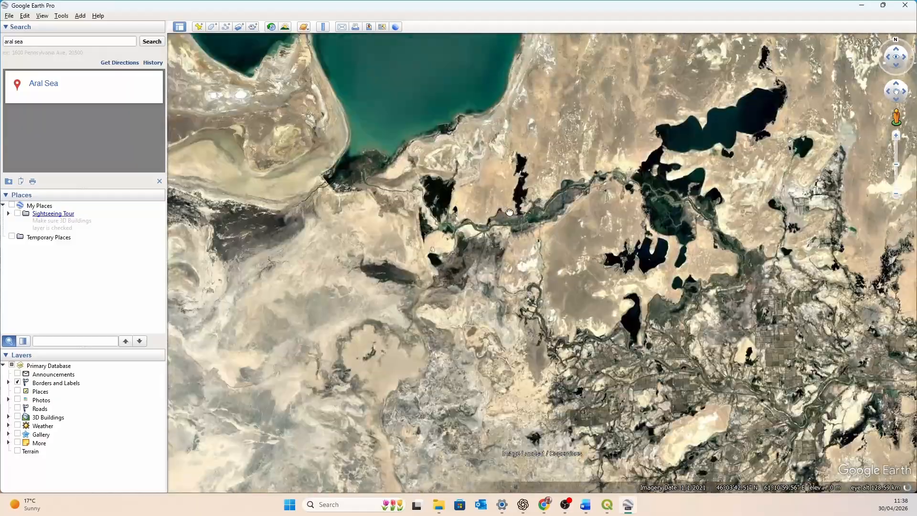
{"action": "scroll", "coordinate": [431, 207], "scroll_direction": "up", "scroll_amount": 3}
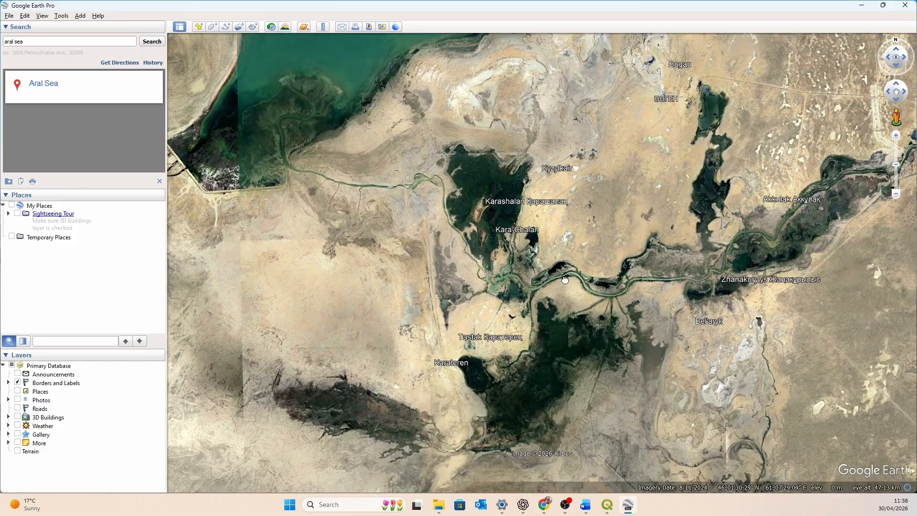
{"action": "left_click_drag", "start_coordinate": [613, 316], "coordinate": [473, 205]}
{"action": "scroll", "coordinate": [473, 206], "scroll_direction": "down", "scroll_amount": 2}
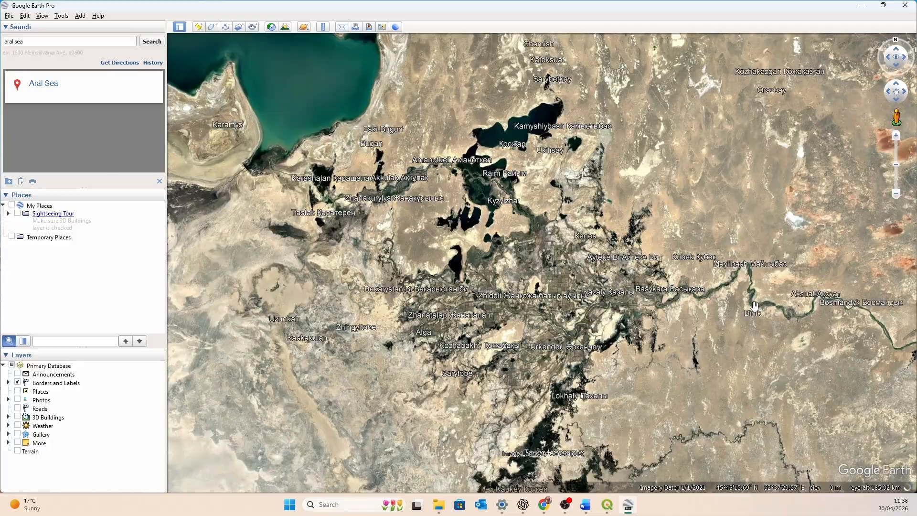
{"action": "scroll", "coordinate": [487, 270], "scroll_direction": "down", "scroll_amount": 5}
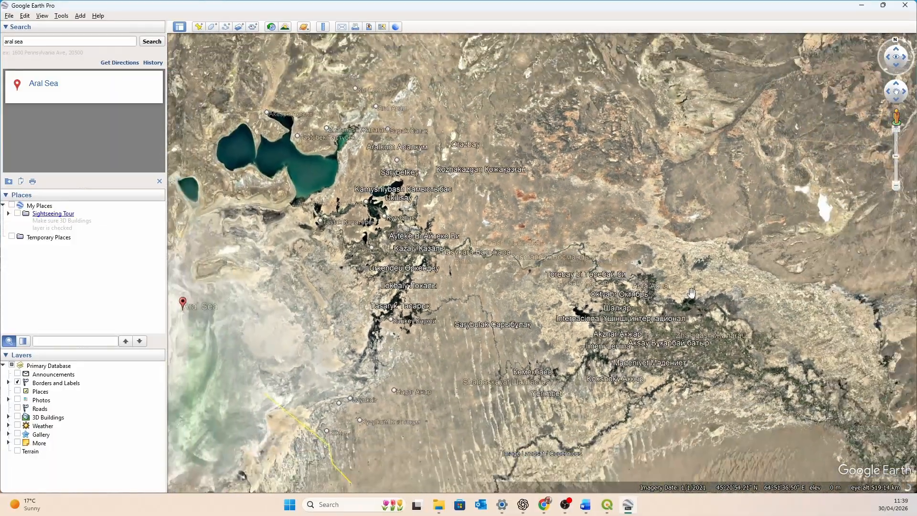
Step: Trace the river upstream from the Aral Sea southeast to the mountains of Kyrgyzstan and Tajikistan
{"action": "left_click_drag", "start_coordinate": [683, 263], "coordinate": [462, 224]}
{"action": "scroll", "coordinate": [543, 188], "scroll_direction": "down", "scroll_amount": 5}
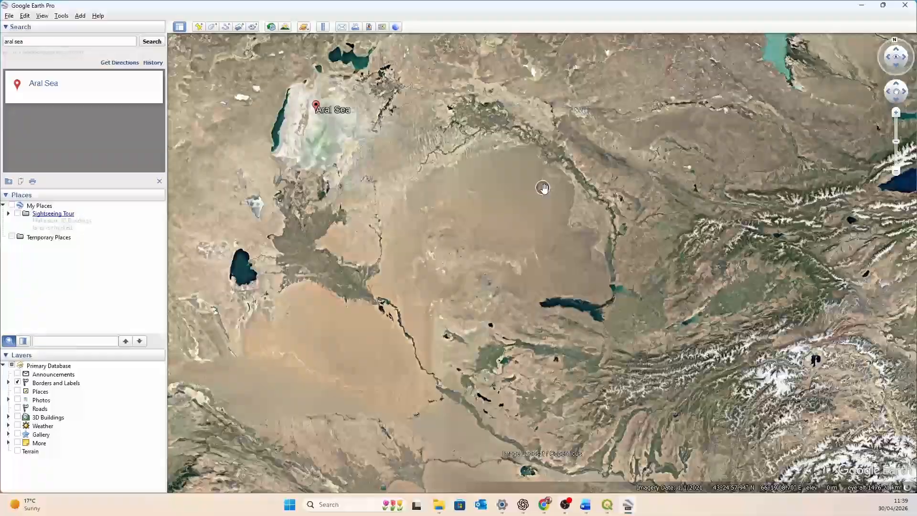
{"action": "left_click_drag", "start_coordinate": [553, 257], "coordinate": [492, 167]}
{"action": "scroll", "coordinate": [572, 218], "scroll_direction": "down", "scroll_amount": 2}
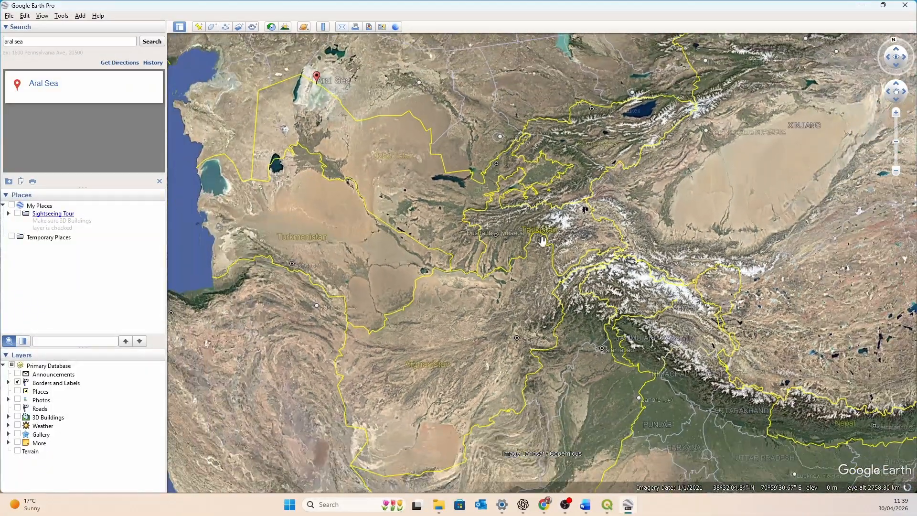
{"action": "scroll", "coordinate": [533, 233], "scroll_direction": "up", "scroll_amount": 3}
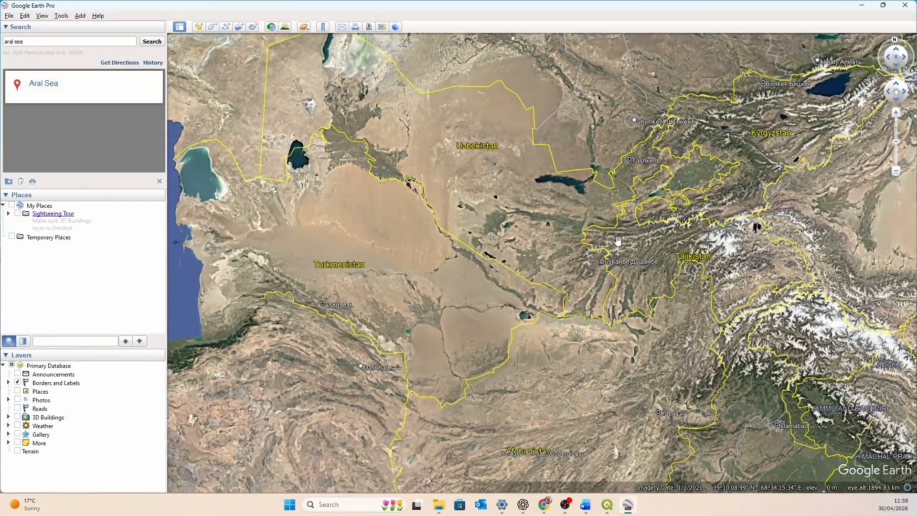
Step: Examine the river south of the Aral Sea and the farmland and channels of its delta around Nukus
{"action": "left_click_drag", "start_coordinate": [313, 232], "coordinate": [470, 375]}
{"action": "scroll", "coordinate": [555, 253], "scroll_direction": "up", "scroll_amount": 3}
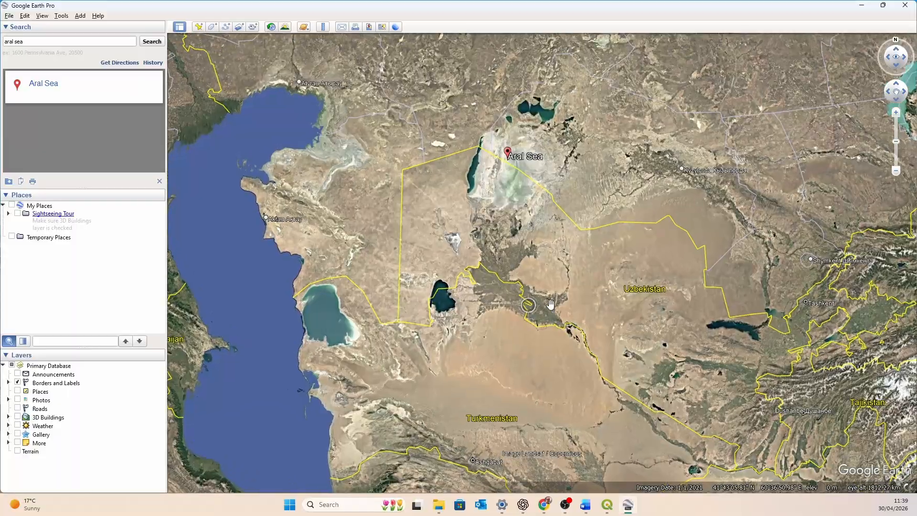
{"action": "scroll", "coordinate": [554, 253], "scroll_direction": "up", "scroll_amount": 3}
{"action": "left_click_drag", "start_coordinate": [569, 276], "coordinate": [455, 176]}
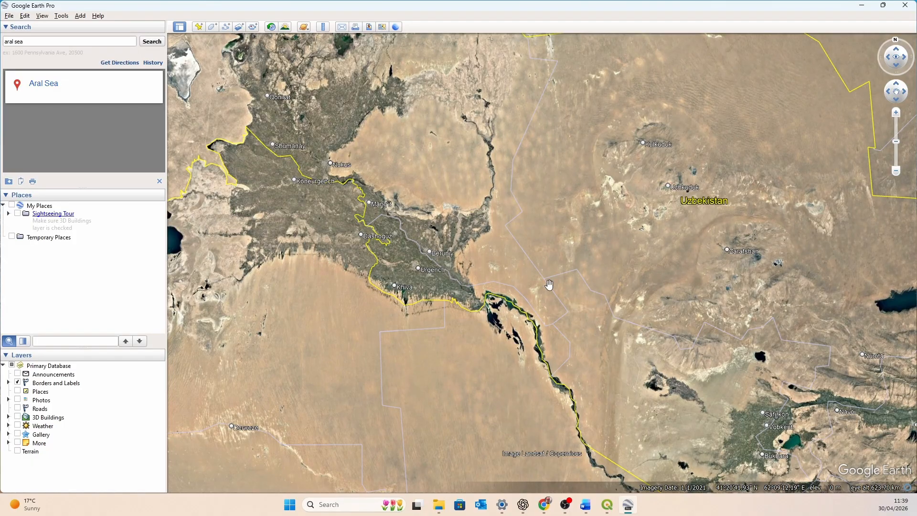
{"action": "left_click_drag", "start_coordinate": [525, 169], "coordinate": [681, 140]}
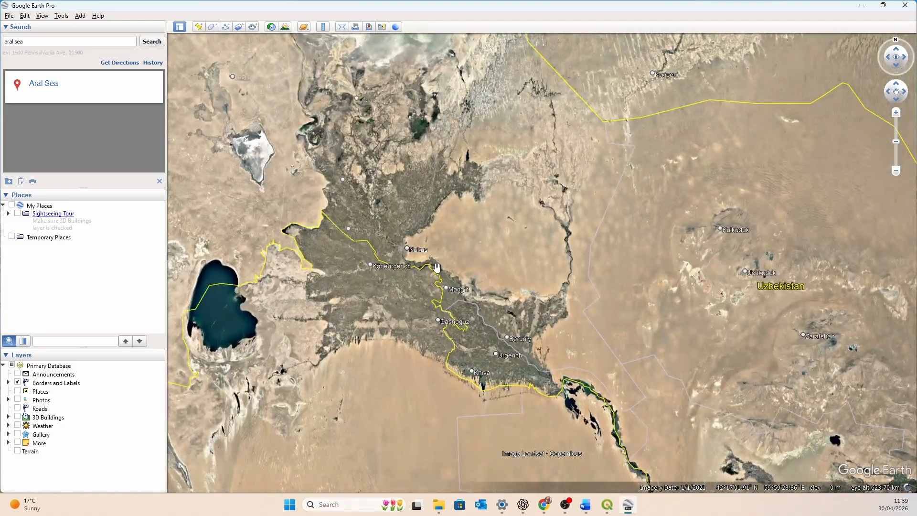
{"action": "scroll", "coordinate": [389, 262], "scroll_direction": "up", "scroll_amount": 4}
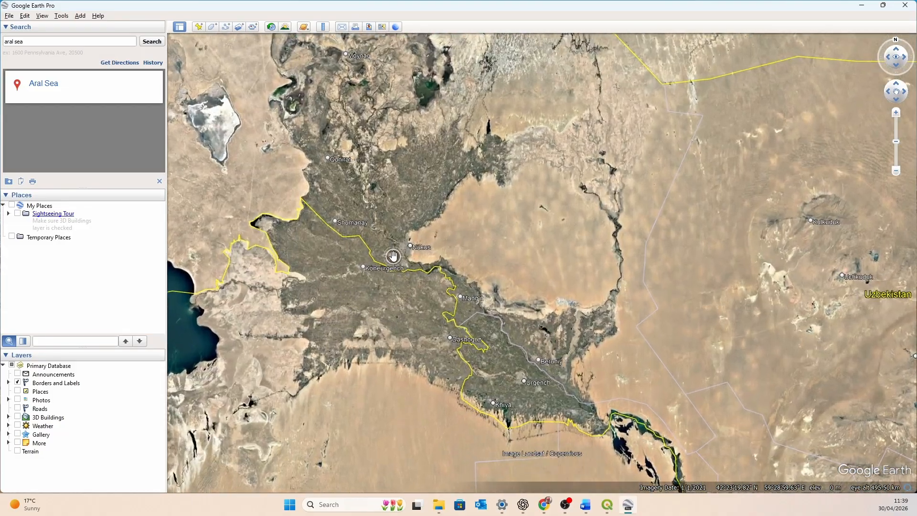
{"action": "scroll", "coordinate": [394, 220], "scroll_direction": "up", "scroll_amount": 3}
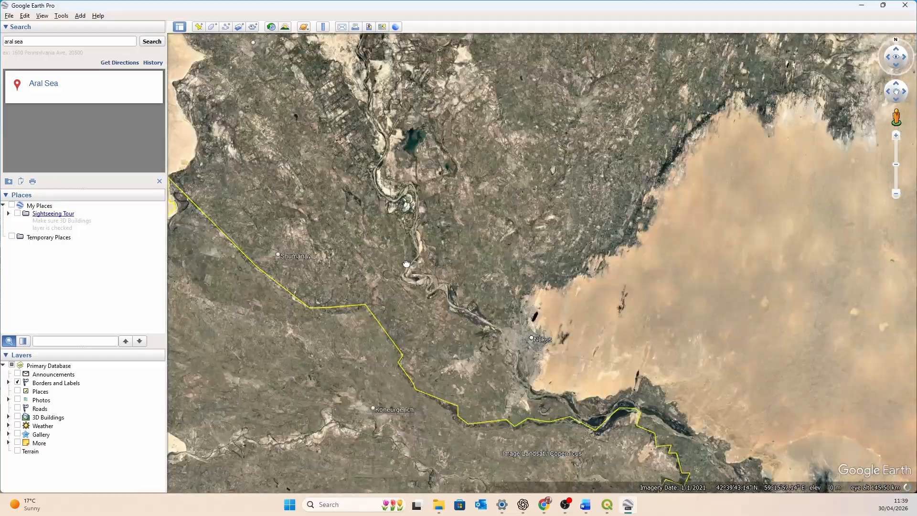
{"action": "scroll", "coordinate": [425, 331], "scroll_direction": "up", "scroll_amount": 2}
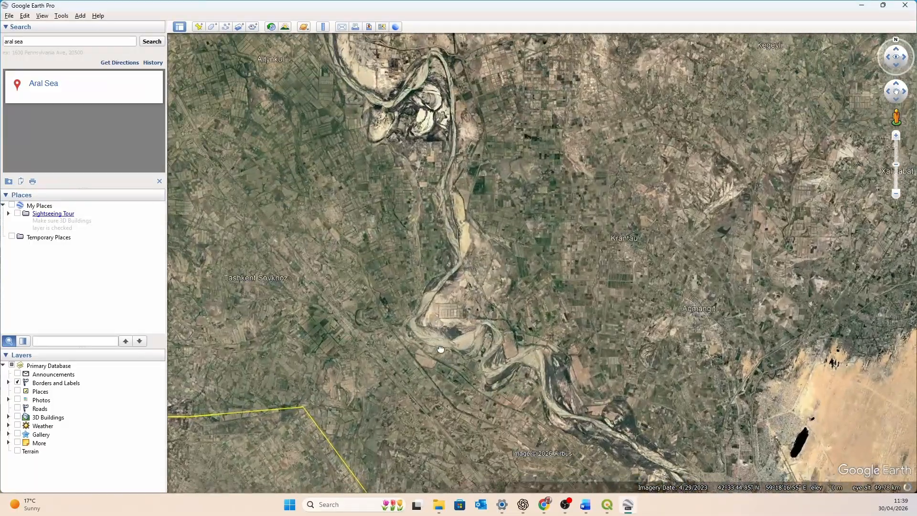
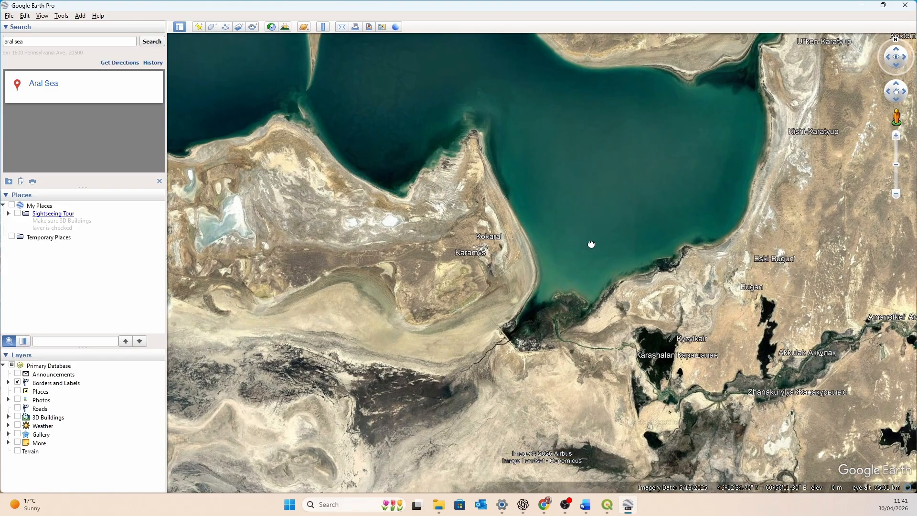
Step: Examine the whole Aral Sea basin, from the northern lakes and western strip of water to the dry southern bed
{"action": "scroll", "coordinate": [592, 248], "scroll_direction": "down", "scroll_amount": 3}
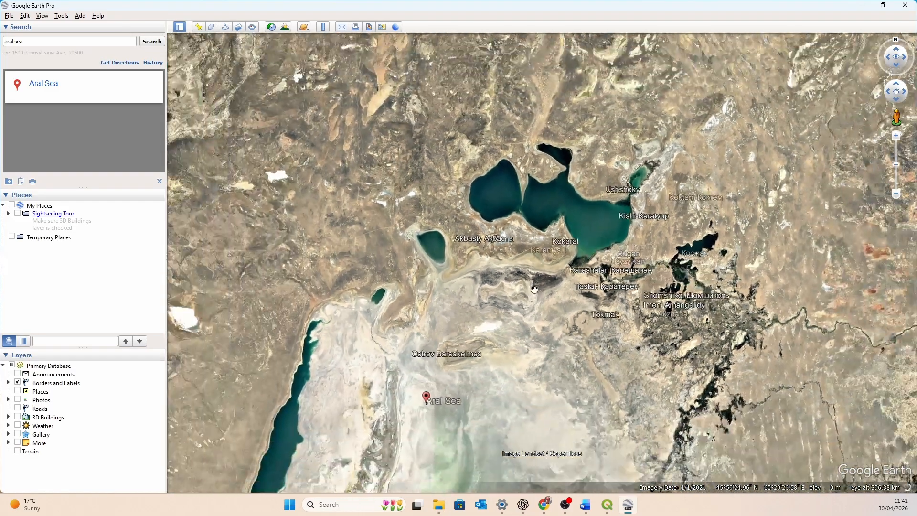
{"action": "scroll", "coordinate": [513, 212], "scroll_direction": "down", "scroll_amount": 2}
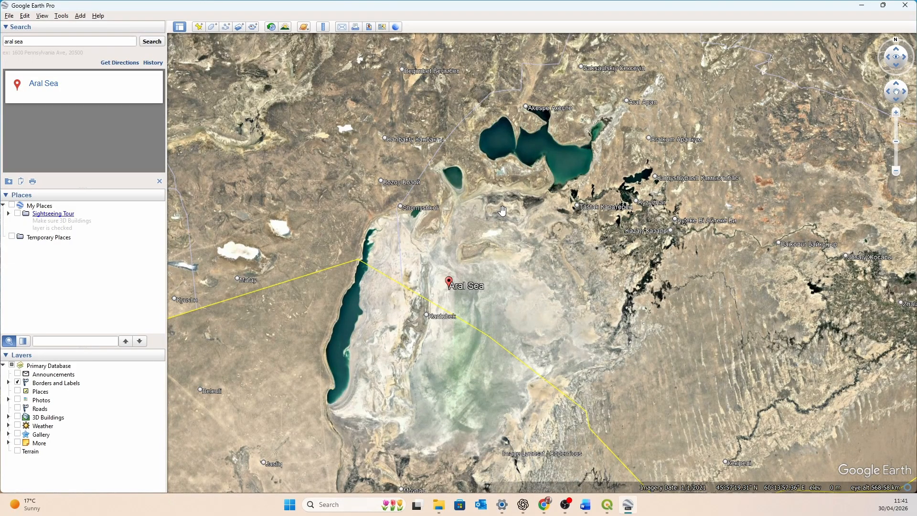
{"action": "left_click_drag", "start_coordinate": [530, 261], "coordinate": [503, 241]}
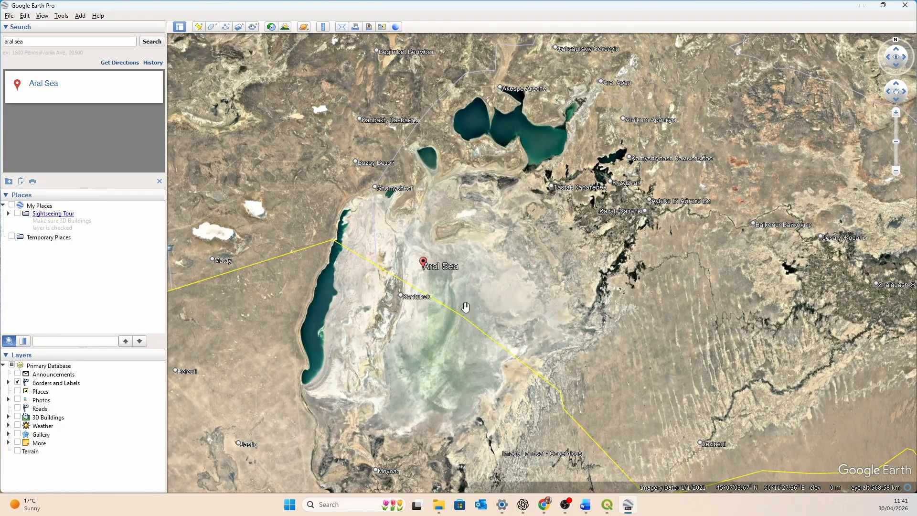
{"action": "left_click_drag", "start_coordinate": [465, 308], "coordinate": [492, 294]}
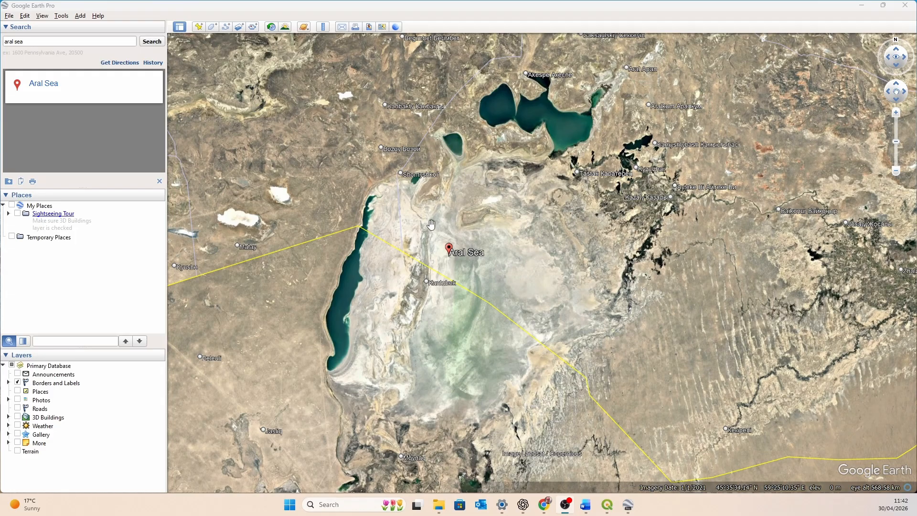
{"action": "left_click_drag", "start_coordinate": [423, 255], "coordinate": [442, 221]}
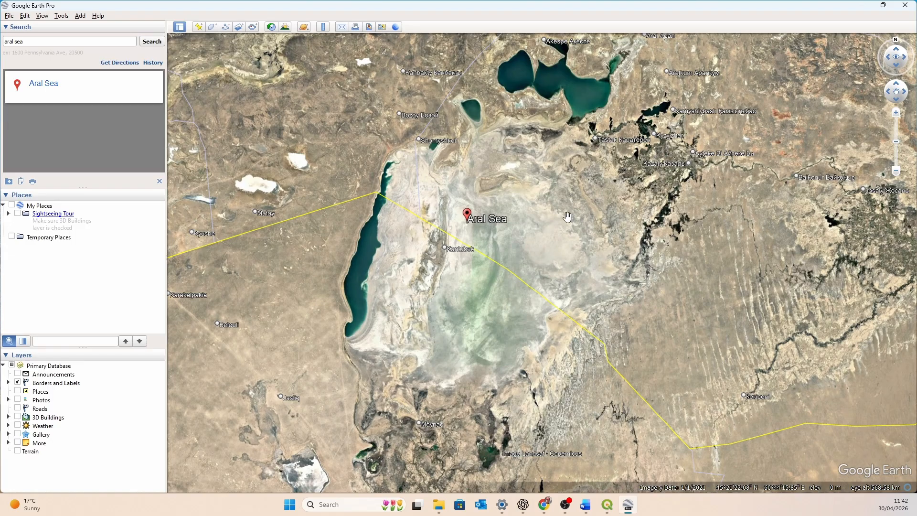
{"action": "left_click_drag", "start_coordinate": [492, 222], "coordinate": [509, 171]}
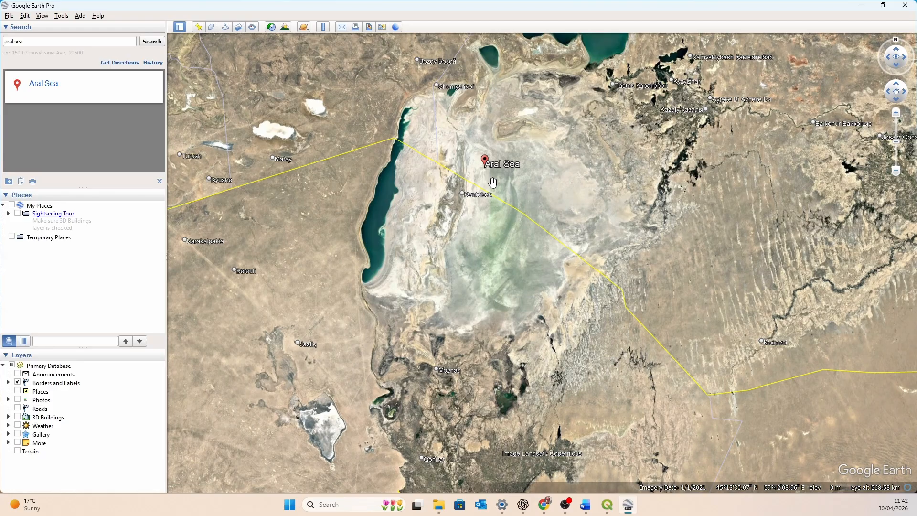
{"action": "left_click_drag", "start_coordinate": [451, 155], "coordinate": [449, 206]}
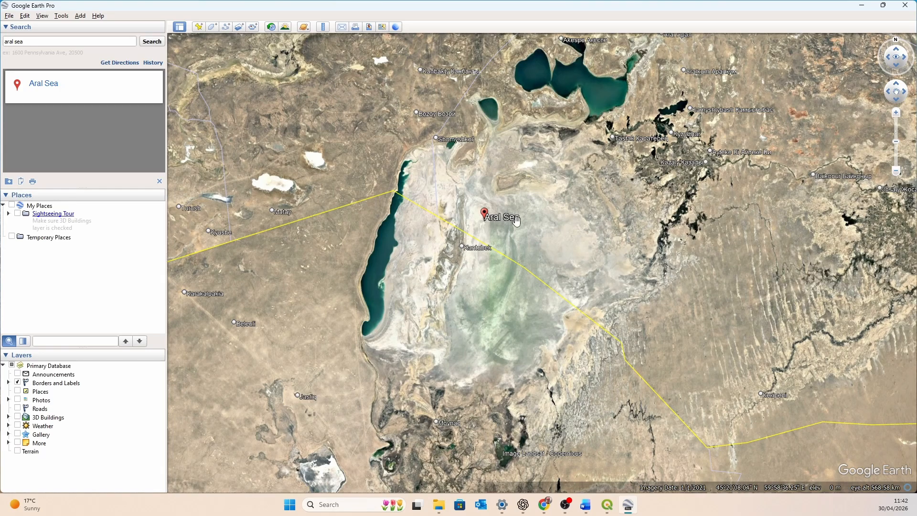
Step: Turn on historical imagery and show the Aral Sea as of 12/1973
{"action": "left_click", "coordinate": [273, 29]}
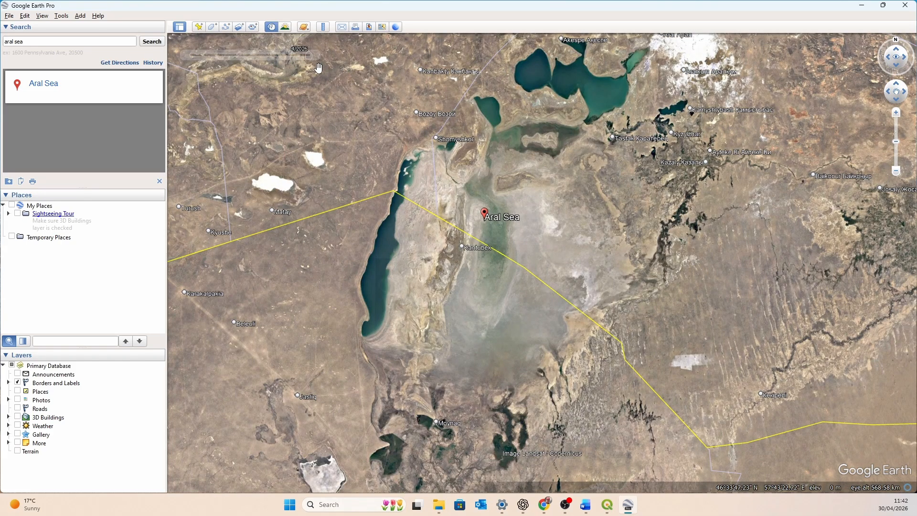
{"action": "mouse_move", "coordinate": [311, 58]}
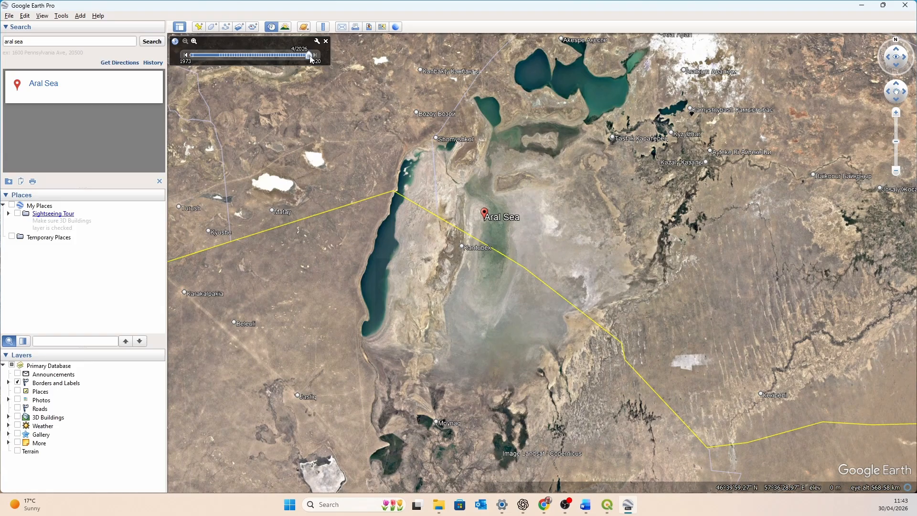
{"action": "left_click_drag", "start_coordinate": [311, 59], "coordinate": [193, 56]}
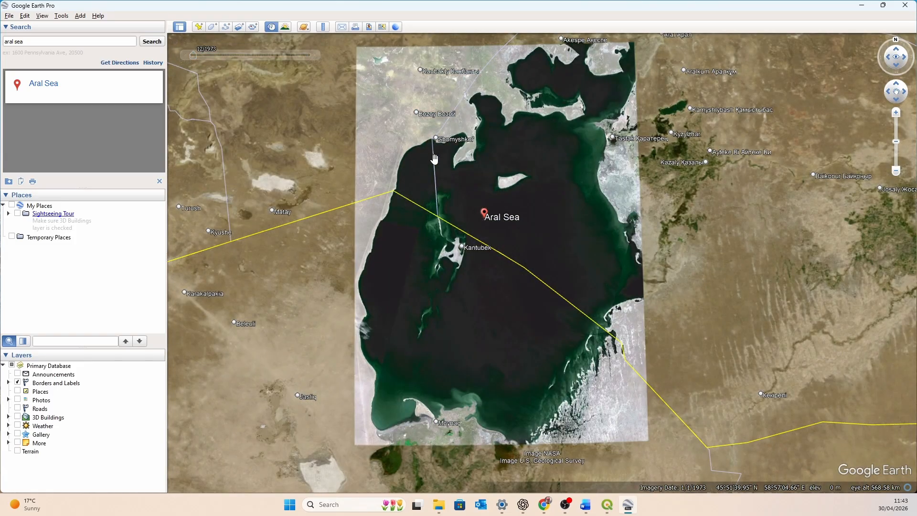
{"action": "left_click_drag", "start_coordinate": [487, 163], "coordinate": [499, 172]}
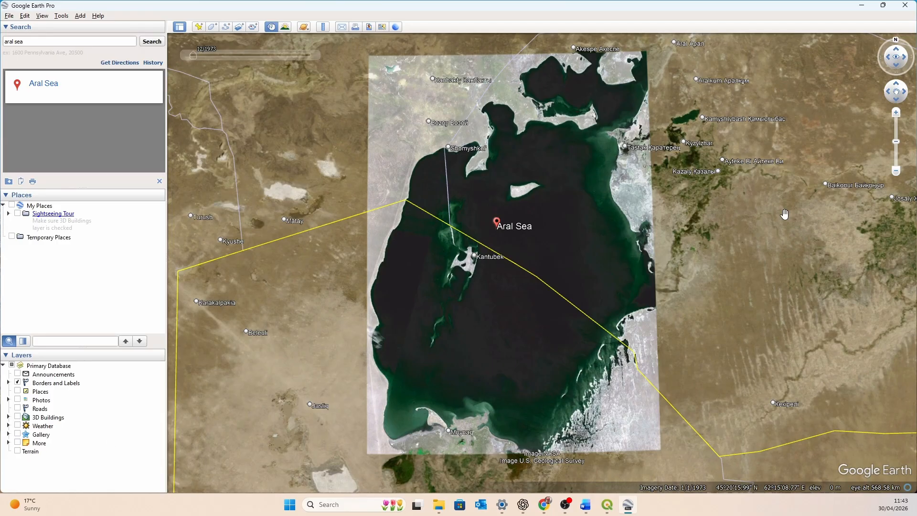
Step: Try rotating and tilting the view and bring the 1973 Aral Sea back into frame
{"action": "left_click", "coordinate": [898, 41]}
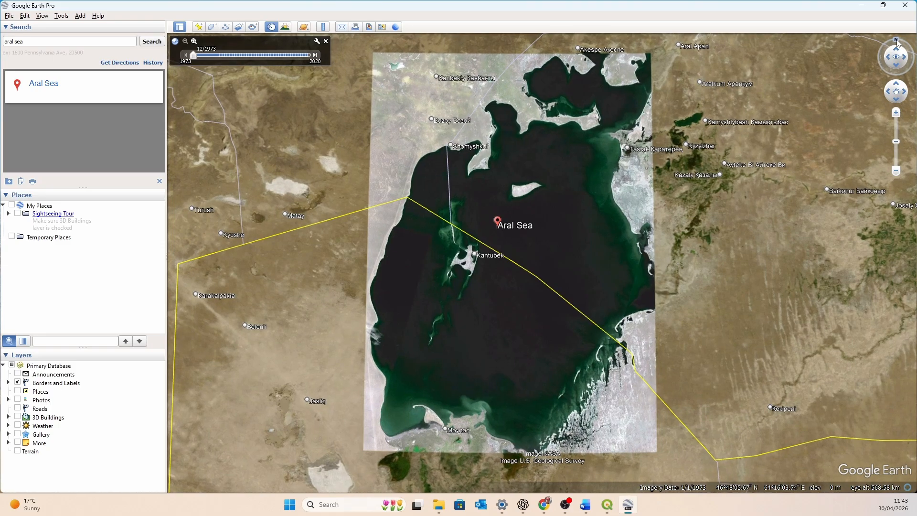
{"action": "left_click", "coordinate": [899, 67]}
{"action": "left_click", "coordinate": [897, 55]}
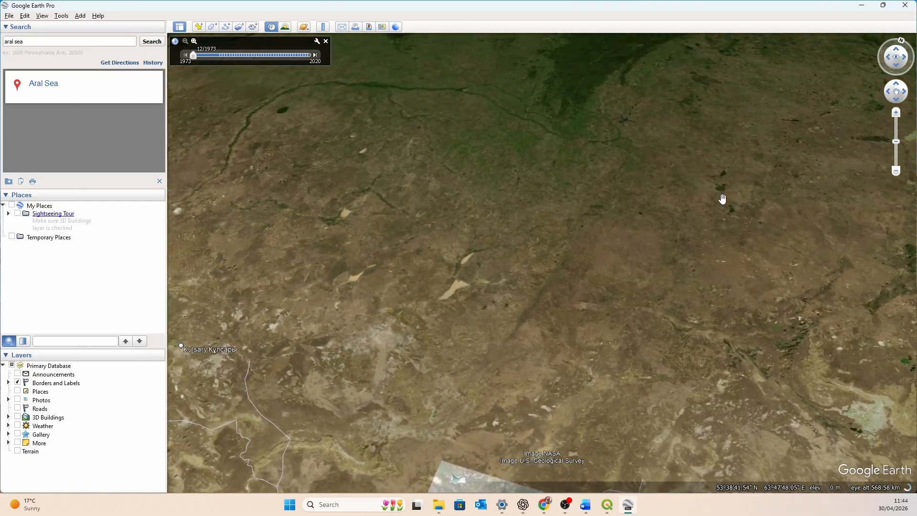
{"action": "left_click_drag", "start_coordinate": [623, 291], "coordinate": [600, 132]}
{"action": "scroll", "coordinate": [596, 209], "scroll_direction": "up", "scroll_amount": 3}
{"action": "left_click_drag", "start_coordinate": [594, 215], "coordinate": [567, 182]}
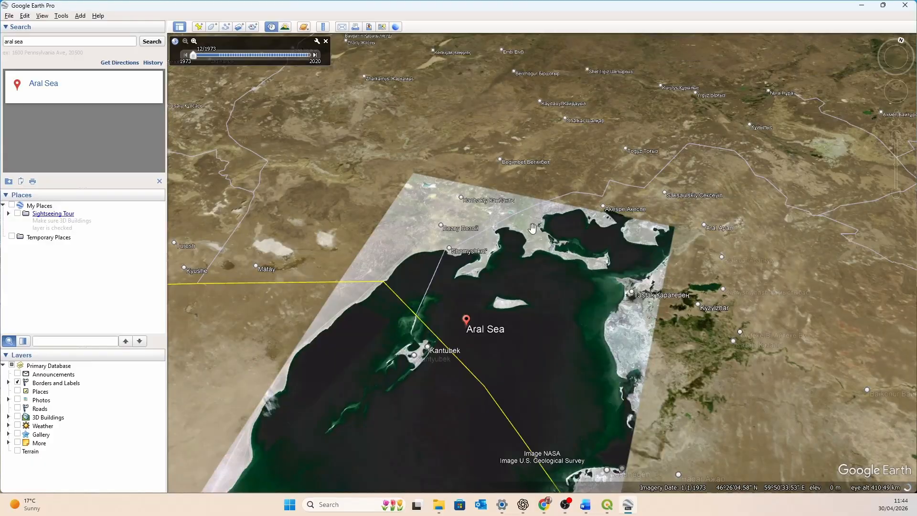
{"action": "left_click_drag", "start_coordinate": [534, 228], "coordinate": [562, 166]}
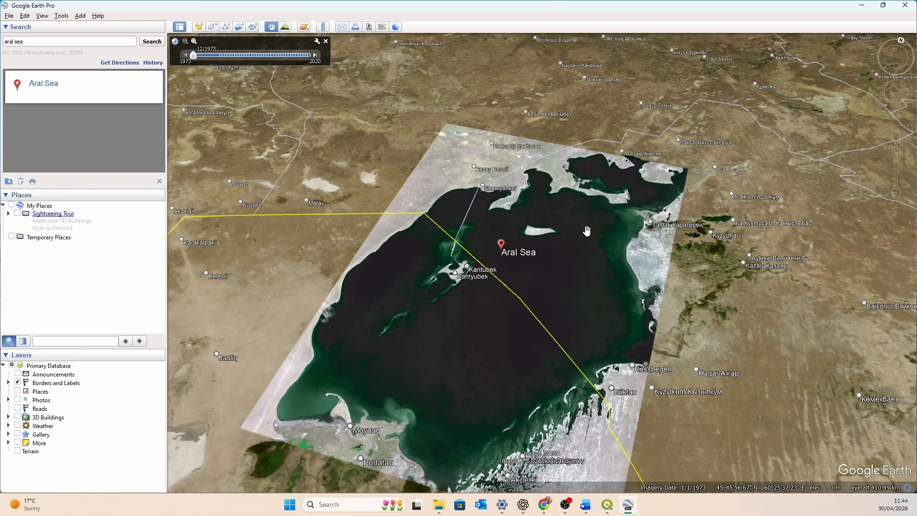
Step: Reset the view to north-up and straight down, with the whole 1973 Aral Sea image in frame
{"action": "key", "text": "r"}
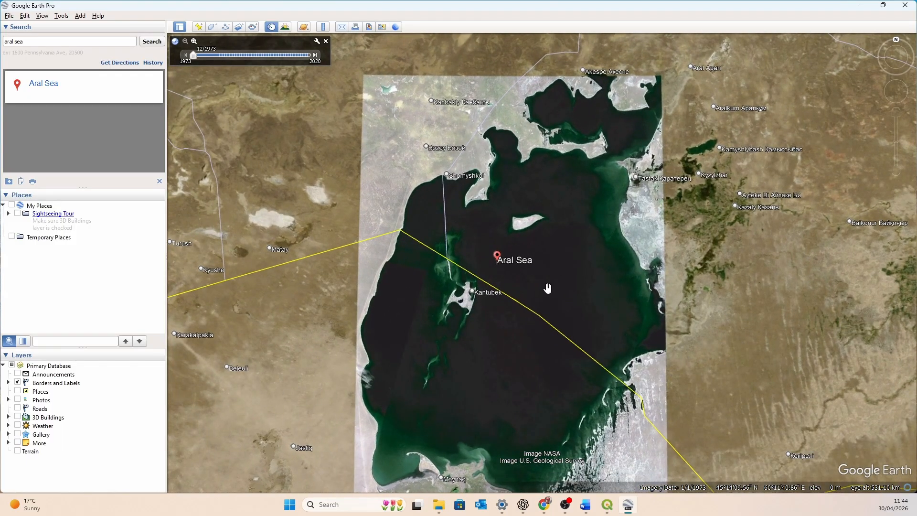
{"action": "left_click_drag", "start_coordinate": [548, 288], "coordinate": [551, 250]}
{"action": "scroll", "coordinate": [551, 249], "scroll_direction": "up", "scroll_amount": 2}
{"action": "scroll", "coordinate": [549, 244], "scroll_direction": "down", "scroll_amount": 3}
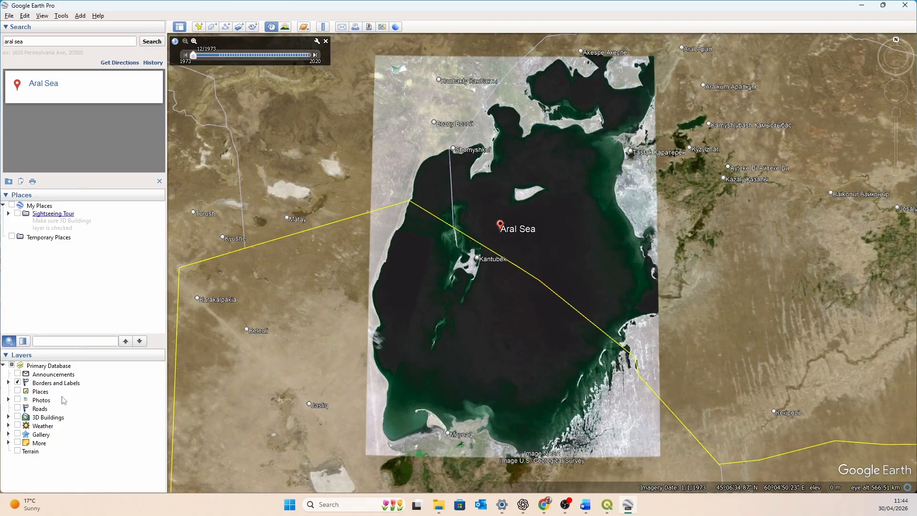
Step: Hide the borders and labels and clear the search history to remove the Aral Sea marker from the map
{"action": "left_click", "coordinate": [18, 383]}
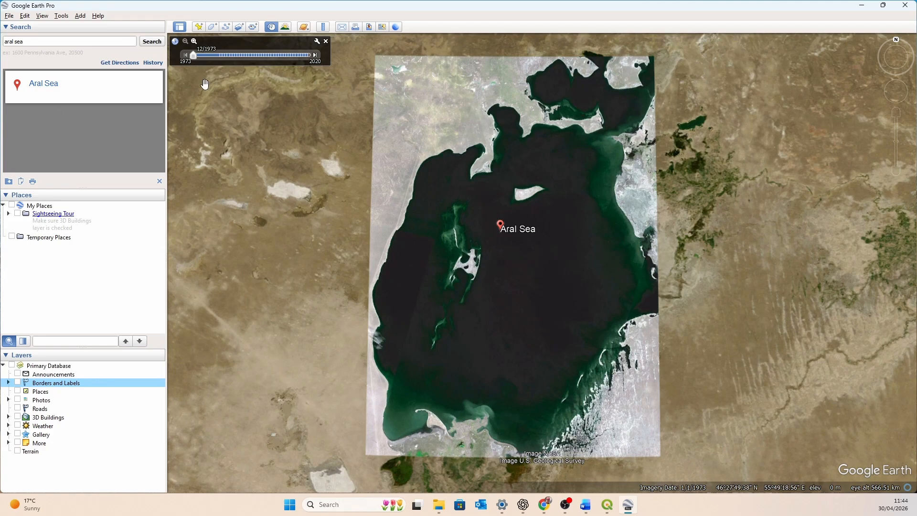
{"action": "left_click", "coordinate": [115, 85]}
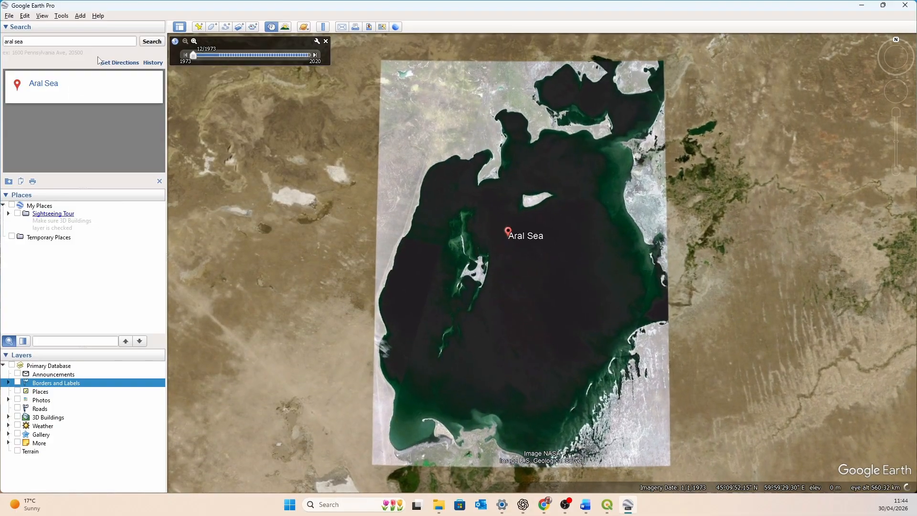
{"action": "left_click", "coordinate": [152, 63]}
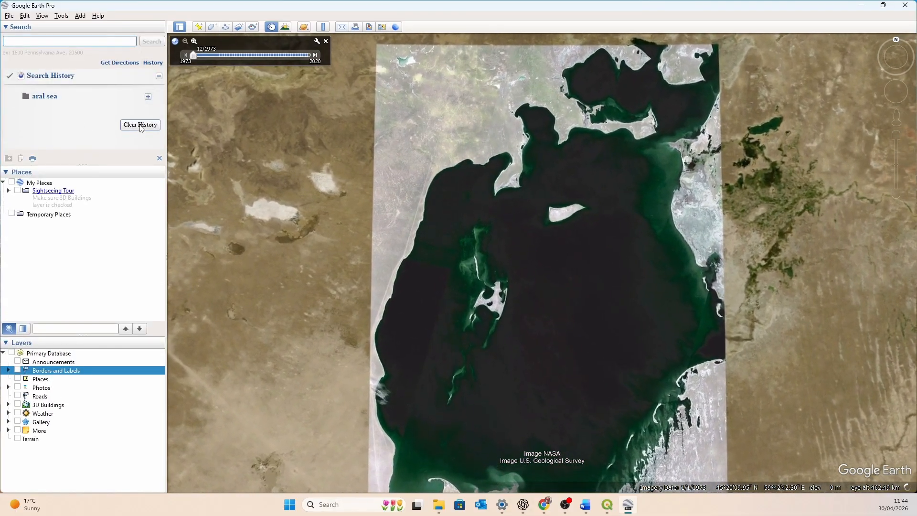
{"action": "left_click", "coordinate": [140, 125]}
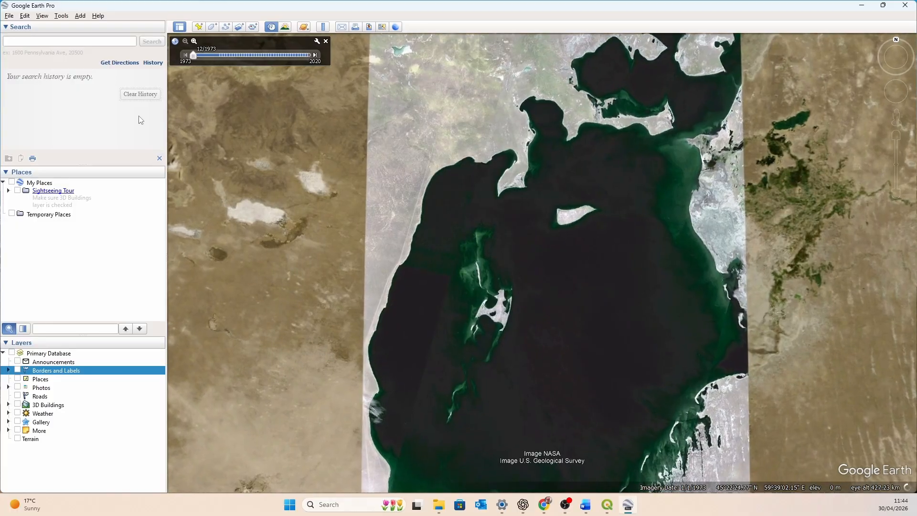
{"action": "left_click", "coordinate": [7, 28]}
{"action": "scroll", "coordinate": [524, 235], "scroll_direction": "down", "scroll_amount": 3}
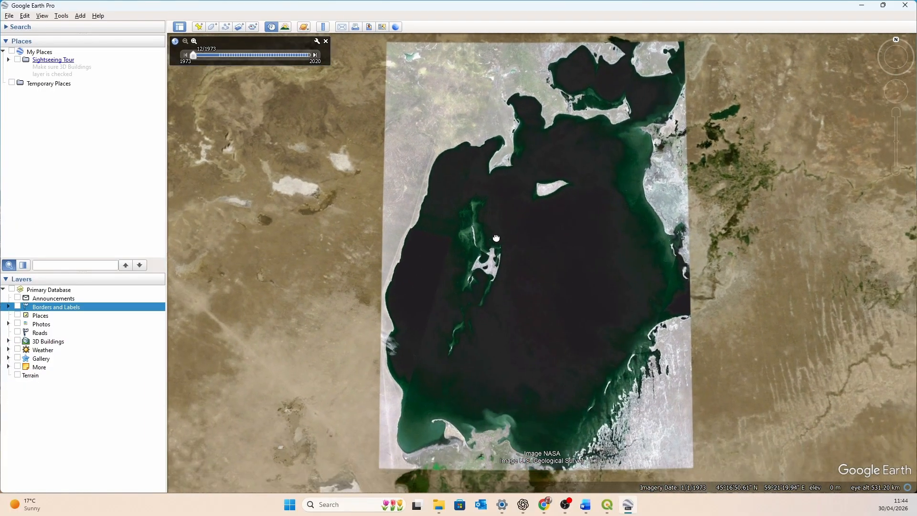
{"action": "mouse_move", "coordinate": [497, 238]}
{"action": "left_mouse_down"}
{"action": "mouse_move", "coordinate": [488, 250]}
{"action": "mouse_move", "coordinate": [486, 241]}
{"action": "left_mouse_up"}
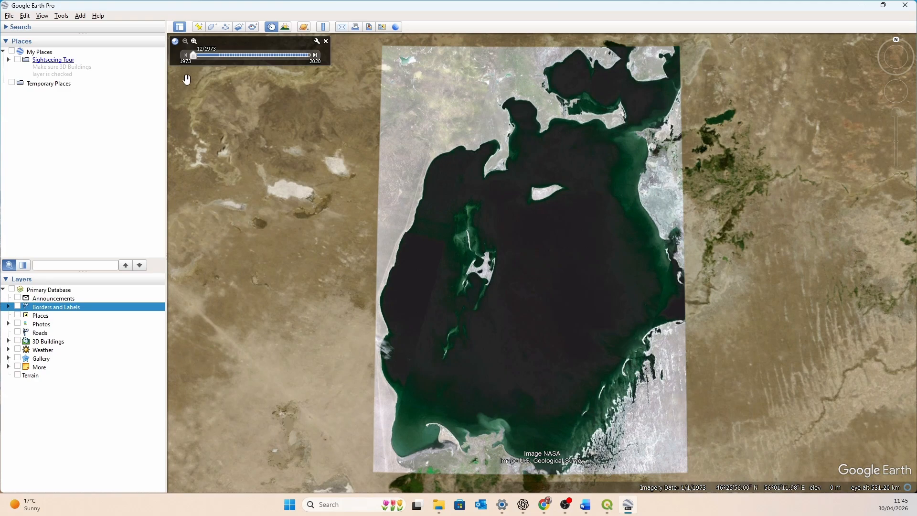
Step: Start a new placemark named A and give it the open-diamond icon at scale 0.5 in cyan (#00ffff)
{"action": "left_click", "coordinate": [200, 27]}
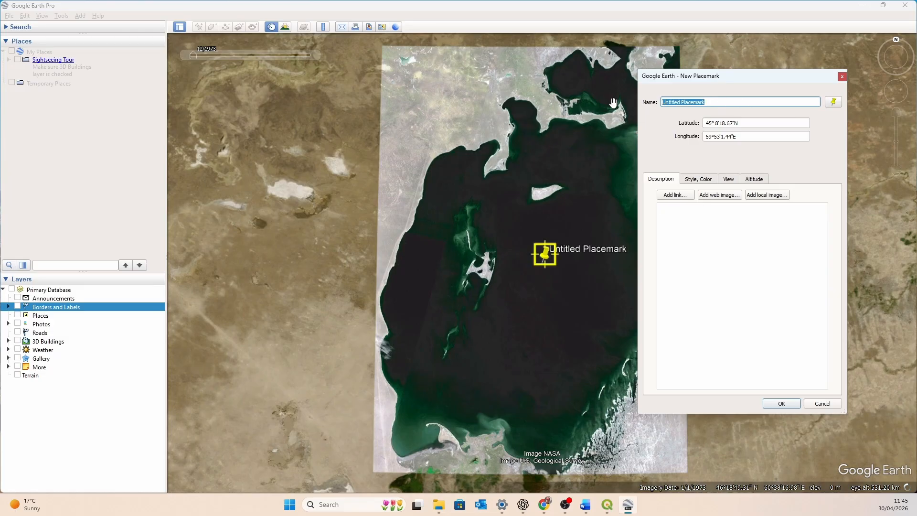
{"action": "type", "text": "A"}
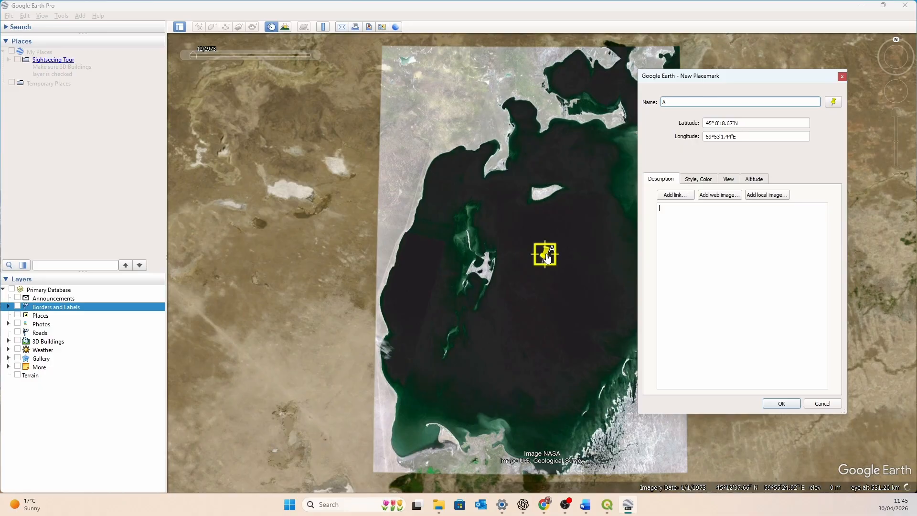
{"action": "left_click", "coordinate": [834, 105]}
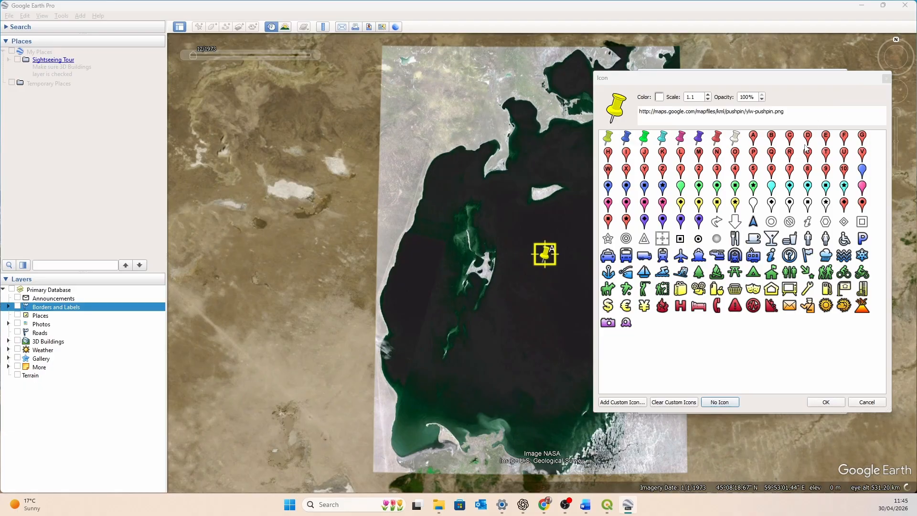
{"action": "left_click", "coordinate": [844, 224]}
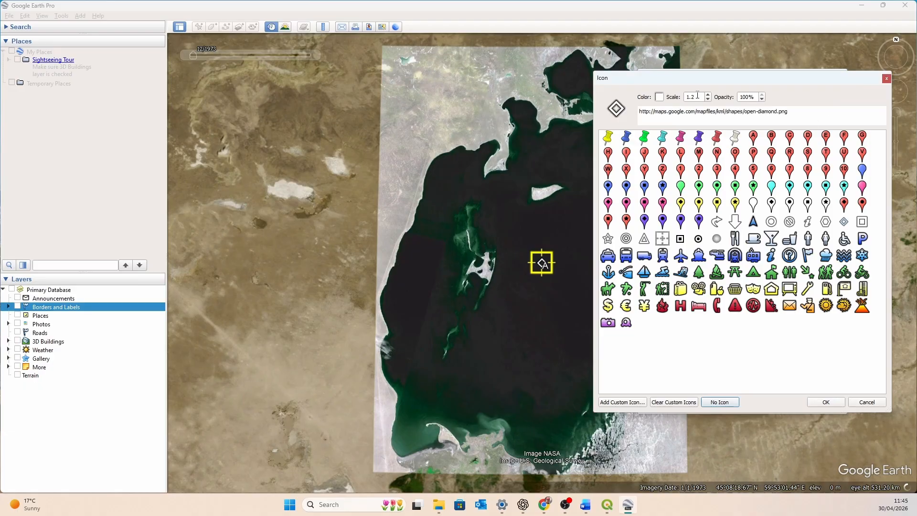
{"action": "left_click_drag", "start_coordinate": [698, 97], "coordinate": [684, 97]}
{"action": "type", "text": "0"}
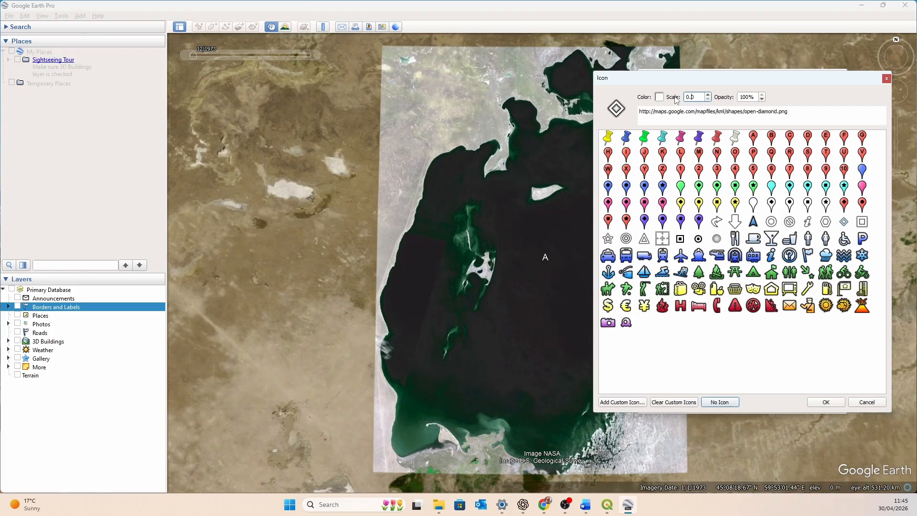
{"action": "type", "text": ".5"}
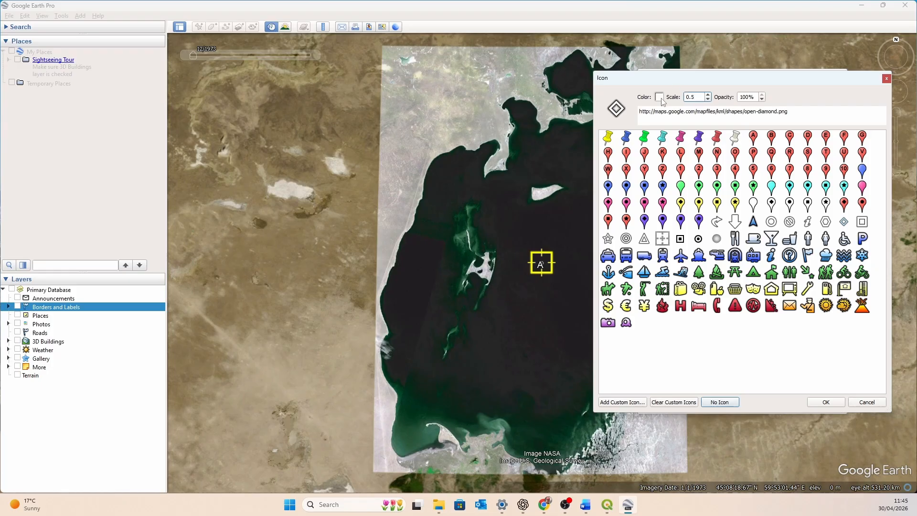
{"action": "left_click", "coordinate": [660, 98]}
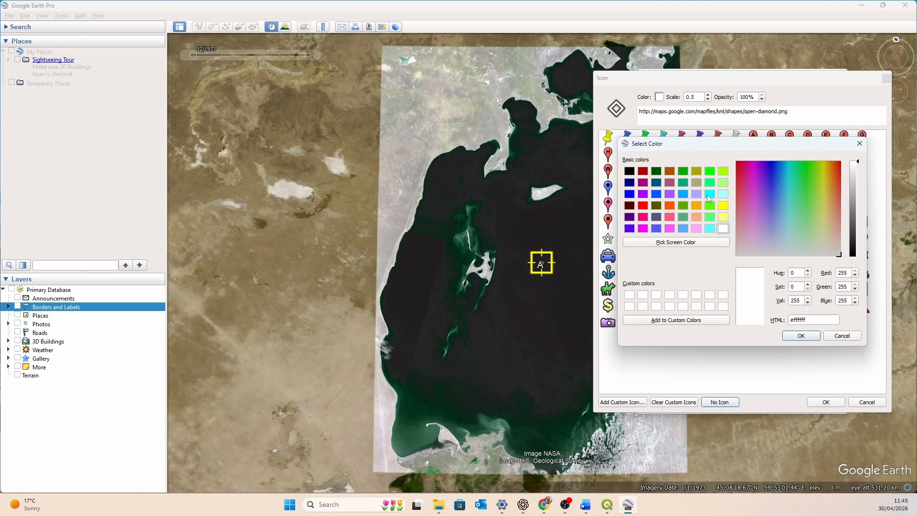
{"action": "left_click", "coordinate": [710, 195]}
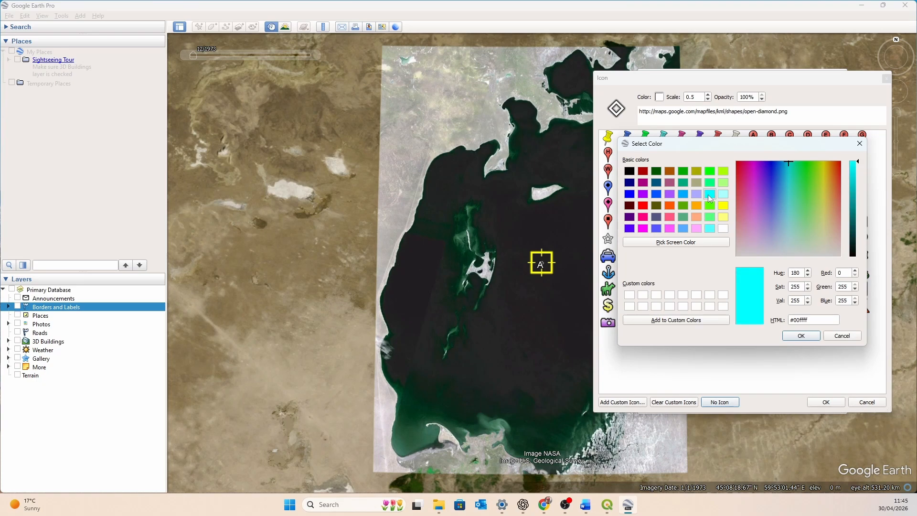
{"action": "left_click", "coordinate": [803, 337]}
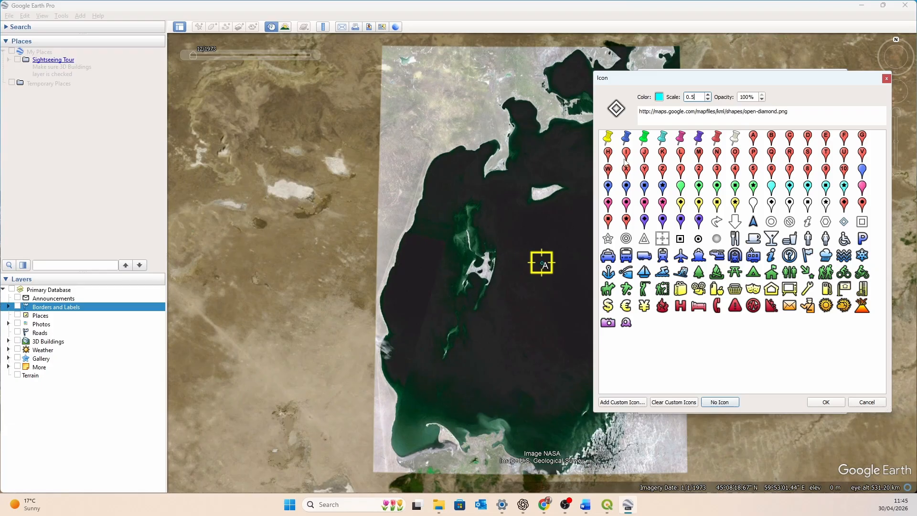
{"action": "left_click", "coordinate": [823, 401]}
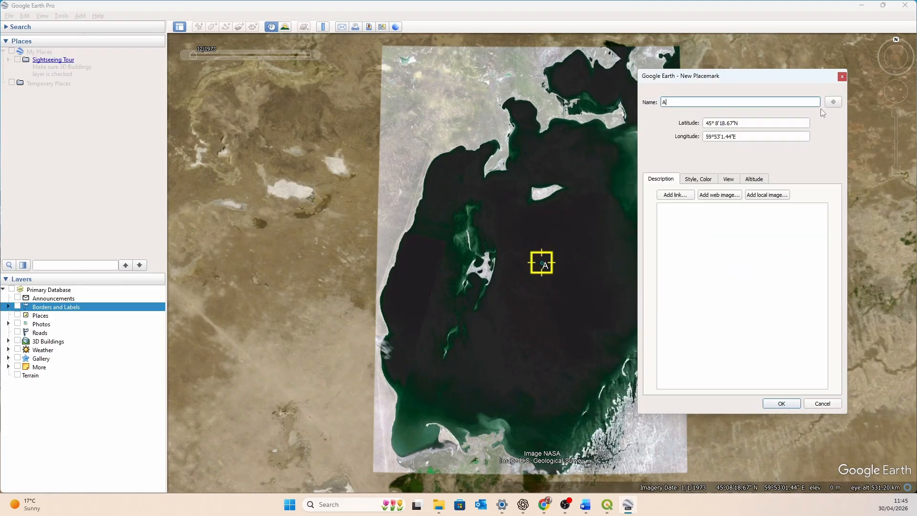
Step: Set placemark A's label opacity to 0% and place it at the 1973 image's northwest corner, about 46°43'N, 58°11'E
{"action": "left_click", "coordinate": [699, 182]}
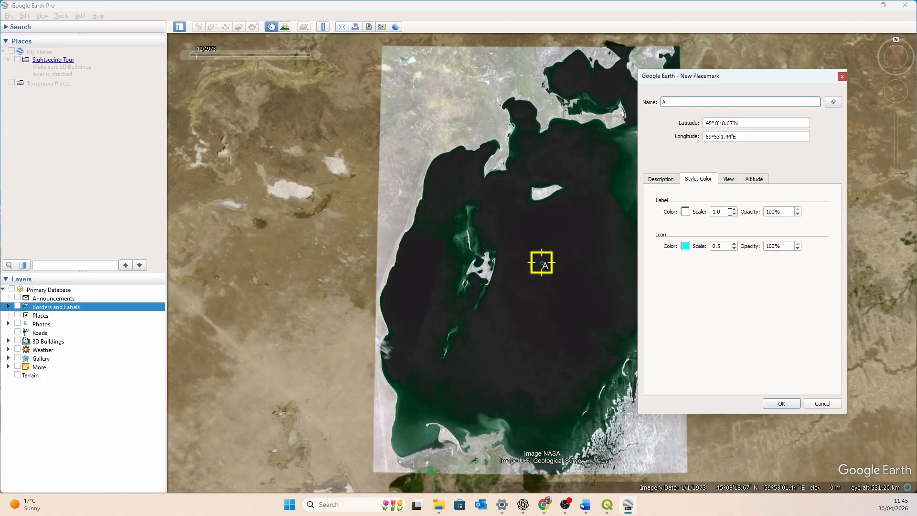
{"action": "double_click", "coordinate": [779, 213]}
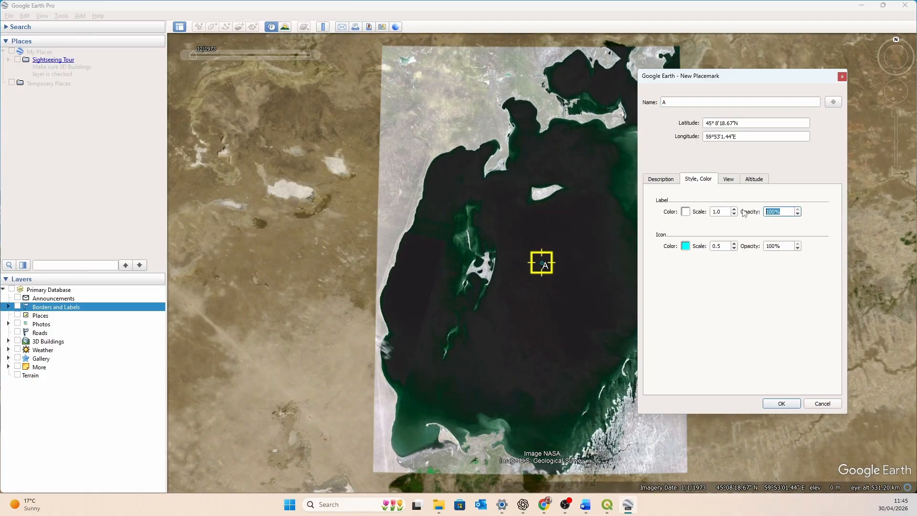
{"action": "type", "text": "0"}
{"action": "left_click_drag", "start_coordinate": [541, 265], "coordinate": [386, 52]}
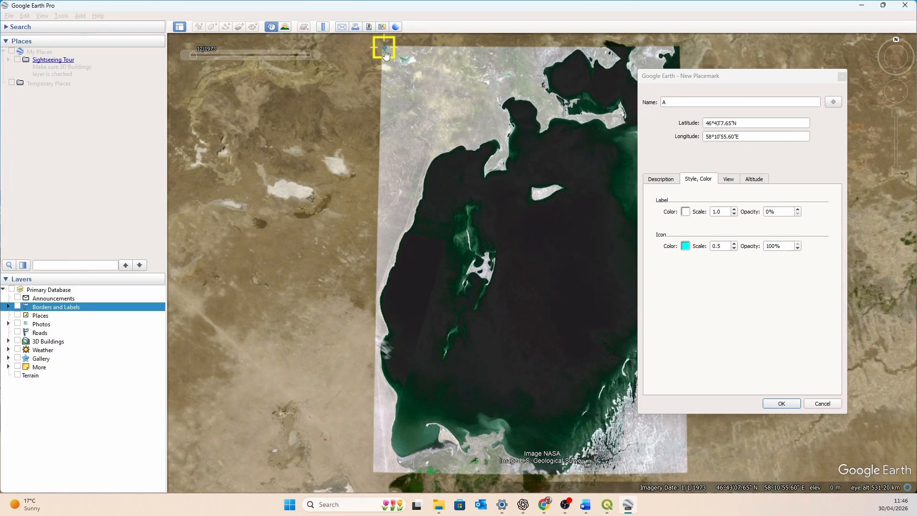
{"action": "left_click", "coordinate": [782, 404]}
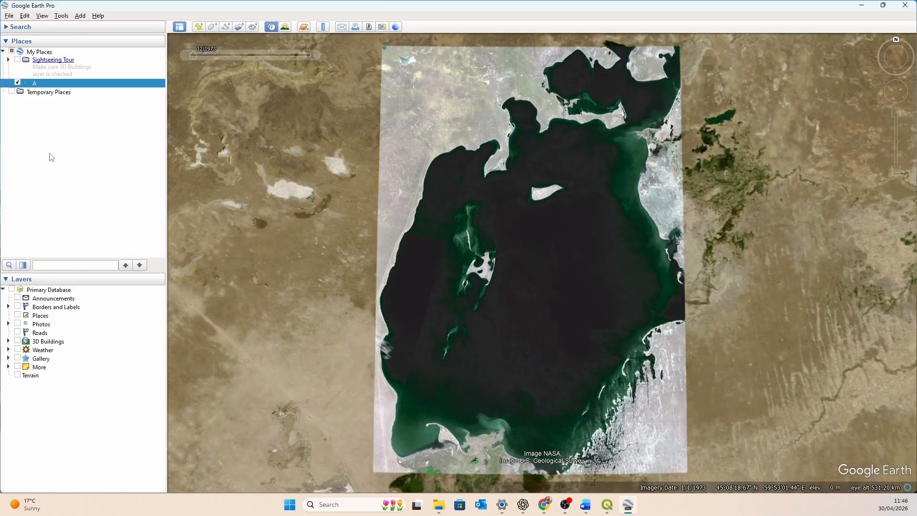
Step: Add placemark B at the 1973 image's northeast corner, about 46°43'N, 61°20'E
{"action": "left_click", "coordinate": [199, 27]}
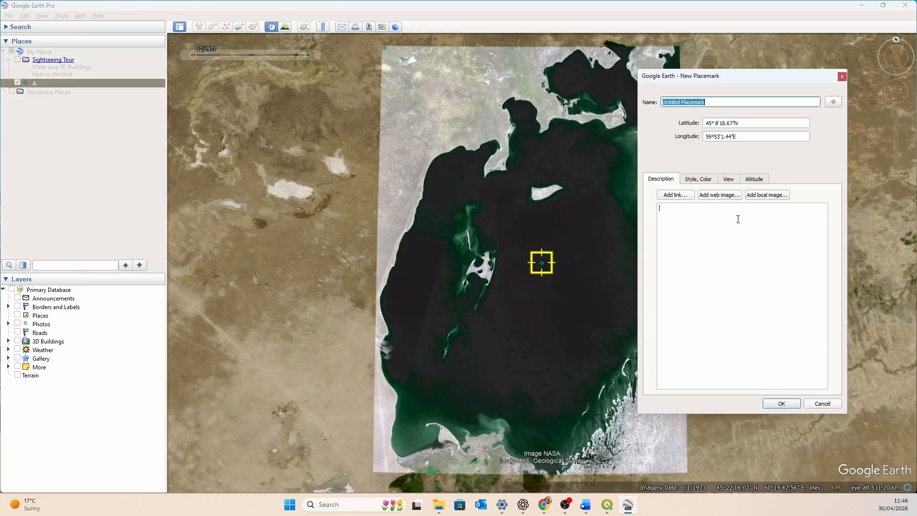
{"action": "type", "text": "B"}
{"action": "left_click_drag", "start_coordinate": [543, 269], "coordinate": [679, 53]}
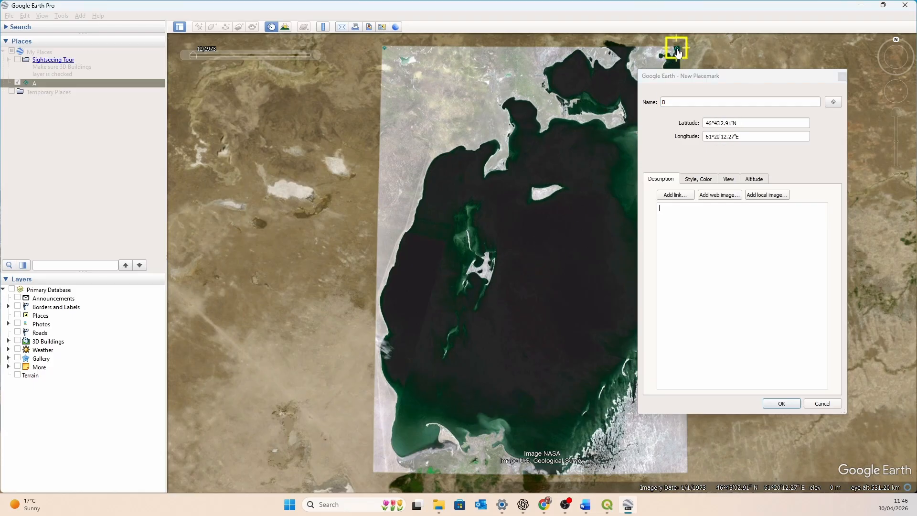
{"action": "left_click", "coordinate": [781, 403]}
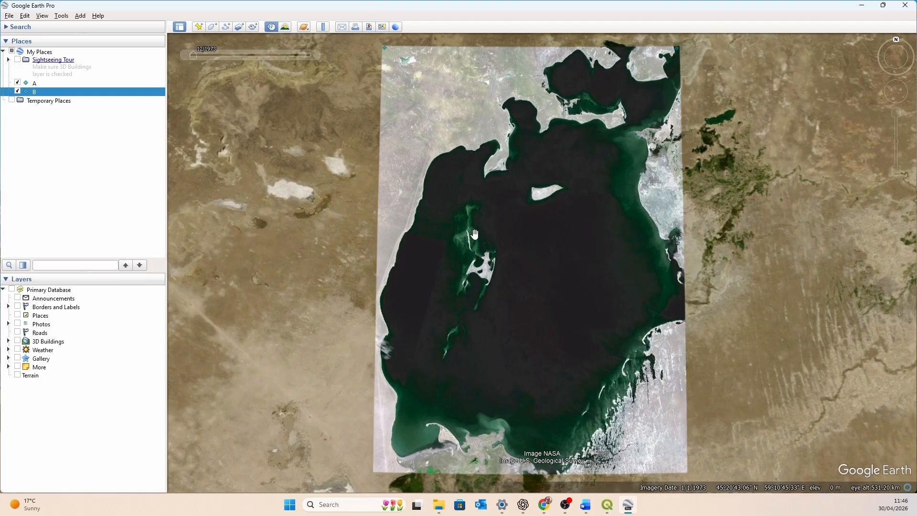
Step: Add placemark C at the 1973 image's southeast corner, about 43°36'N, 61°21'E
{"action": "left_click", "coordinate": [198, 27]}
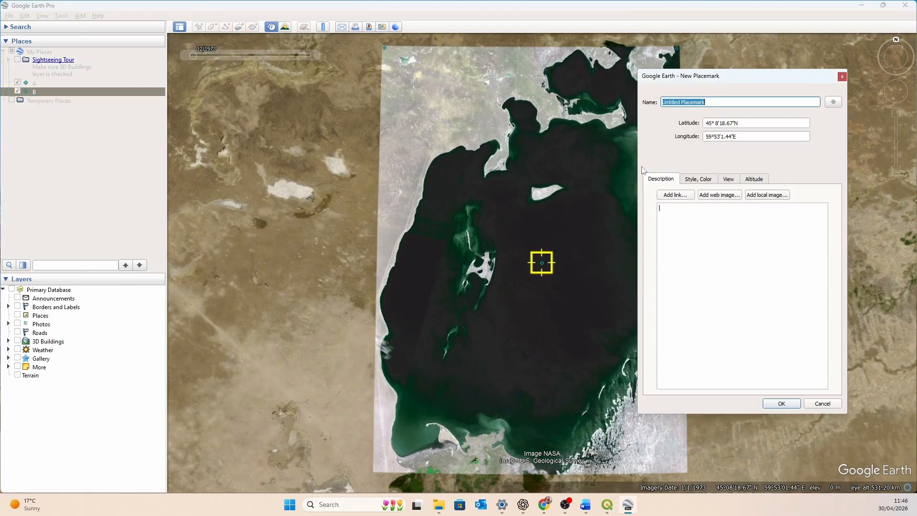
{"action": "type", "text": "C"}
{"action": "left_click_drag", "start_coordinate": [540, 262], "coordinate": [654, 433]}
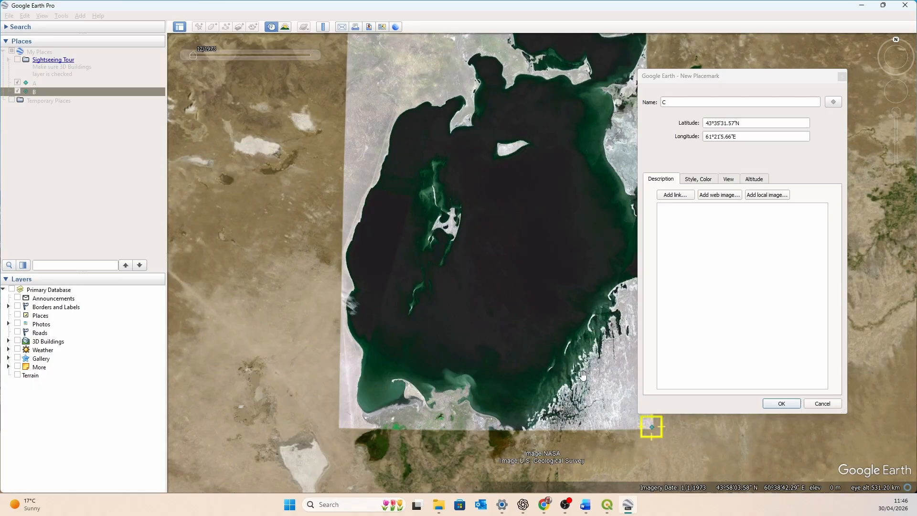
{"action": "left_click", "coordinate": [782, 403]}
Step: Add placemark D at the 1973 image's southwest corner and bring all four corner placemarks back into frame
{"action": "key", "text": "ctrl+shift+p"}
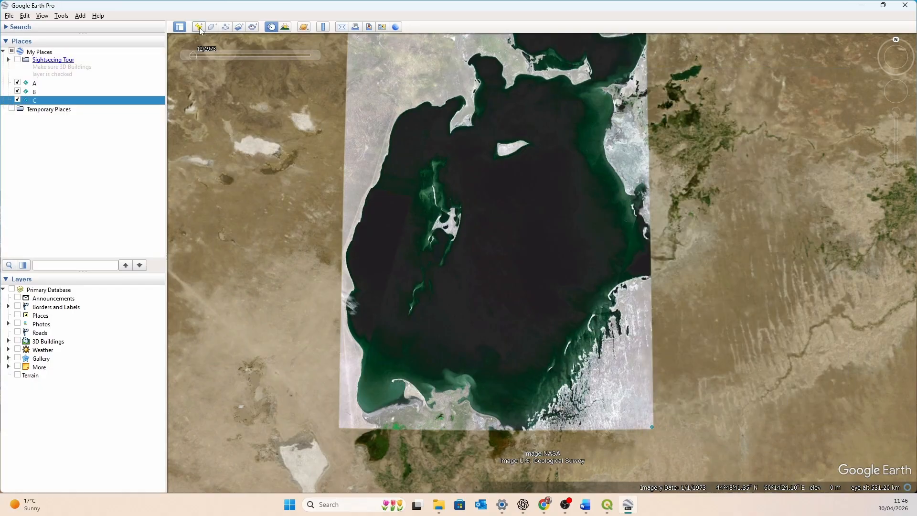
{"action": "type", "text": "D"}
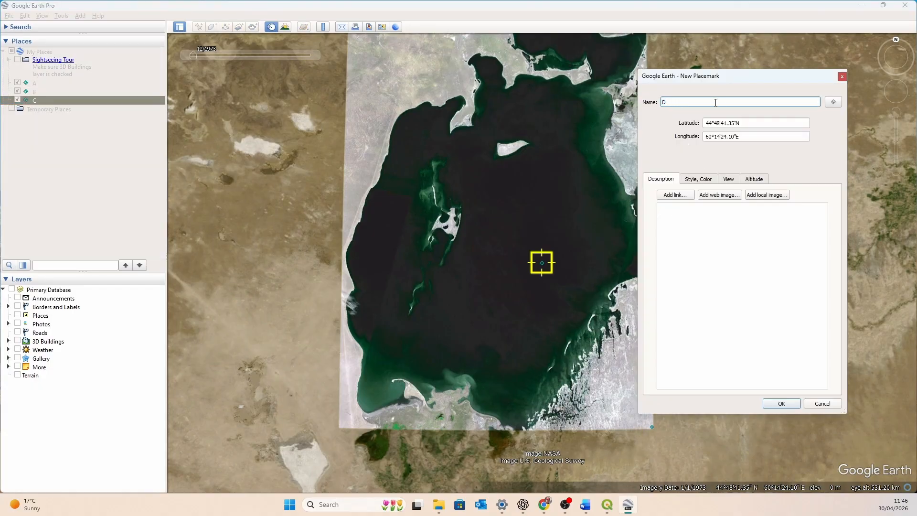
{"action": "left_click_drag", "start_coordinate": [555, 267], "coordinate": [336, 432]}
{"action": "left_click", "coordinate": [782, 405]}
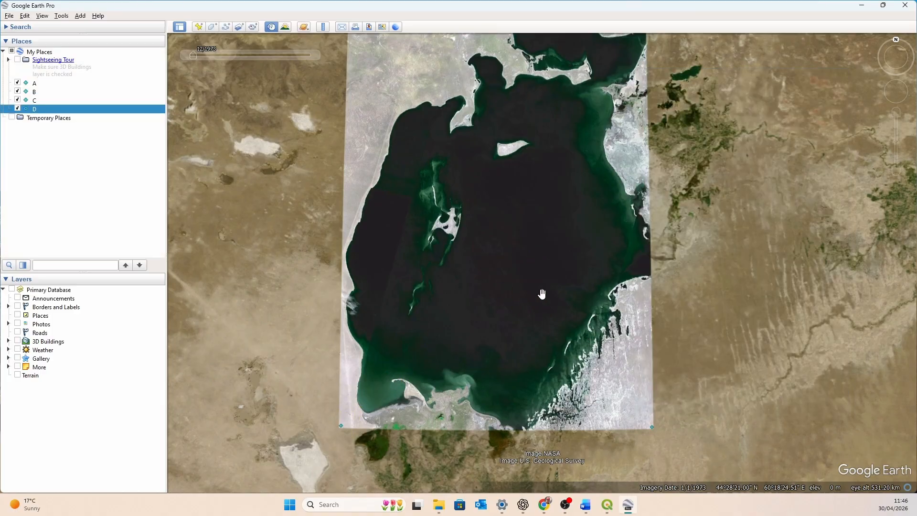
{"action": "left_click_drag", "start_coordinate": [533, 275], "coordinate": [571, 320]}
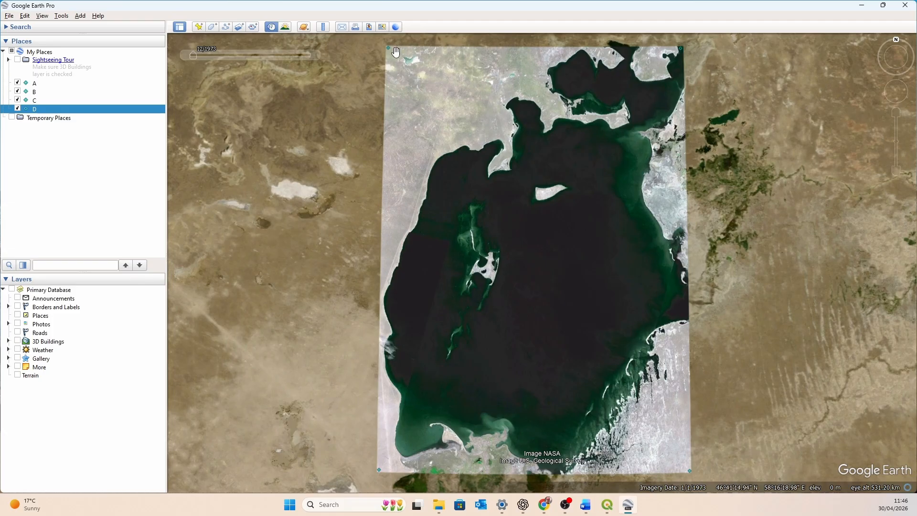
{"action": "left_click_drag", "start_coordinate": [396, 53], "coordinate": [389, 52]}
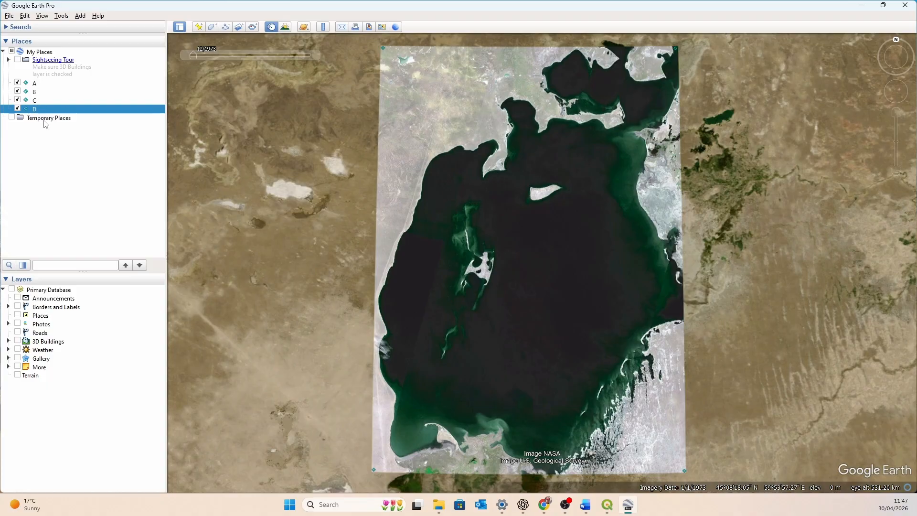
Step: Create a folder named GCP inside My Places
{"action": "left_click", "coordinate": [48, 53]}
{"action": "right_click", "coordinate": [58, 54]}
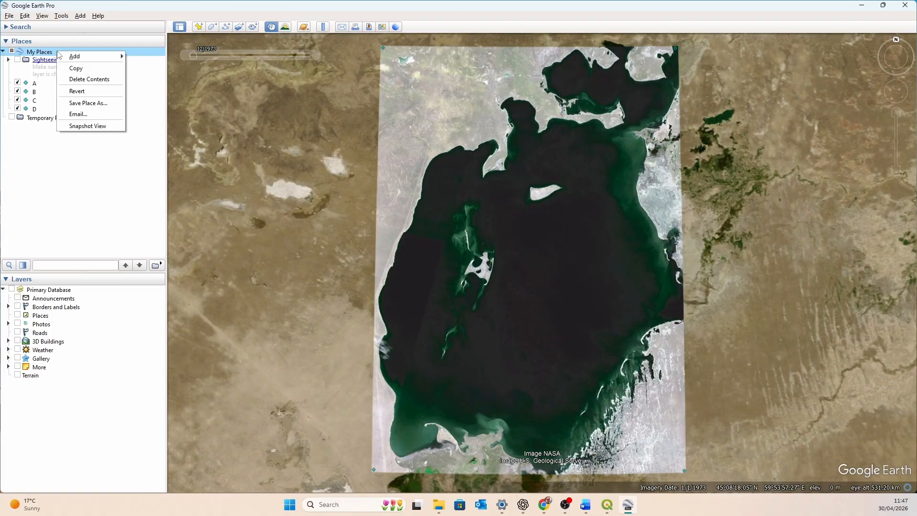
{"action": "mouse_move", "coordinate": [109, 55]}
{"action": "left_click", "coordinate": [144, 56]}
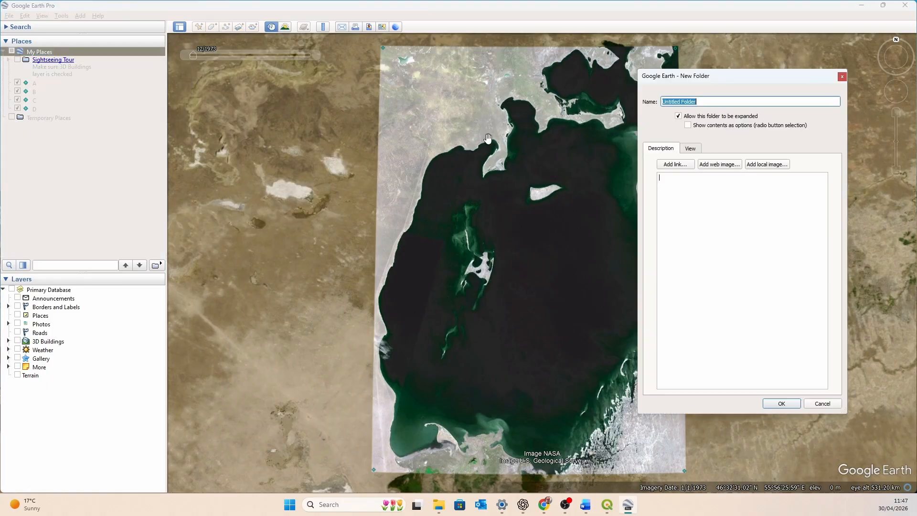
{"action": "left_click_drag", "start_coordinate": [762, 80], "coordinate": [367, 127]}
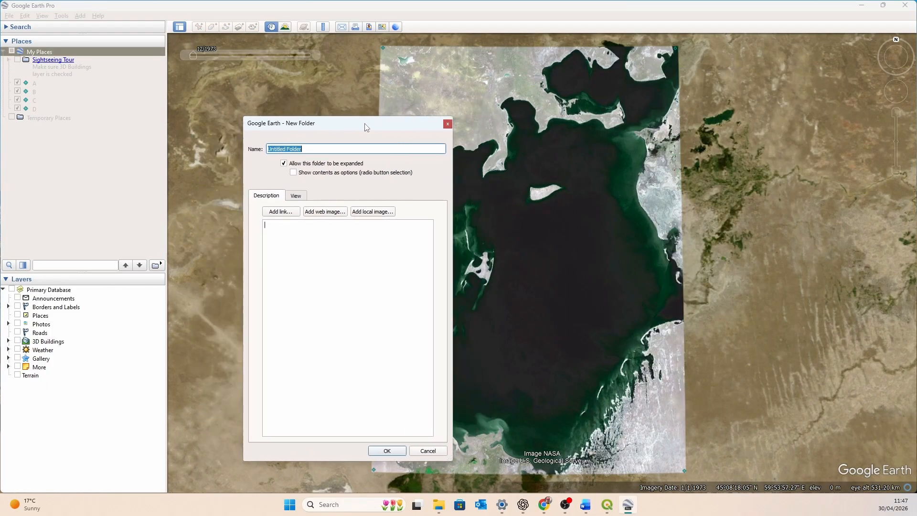
{"action": "type", "text": "GCP"}
{"action": "left_click", "coordinate": [388, 451]}
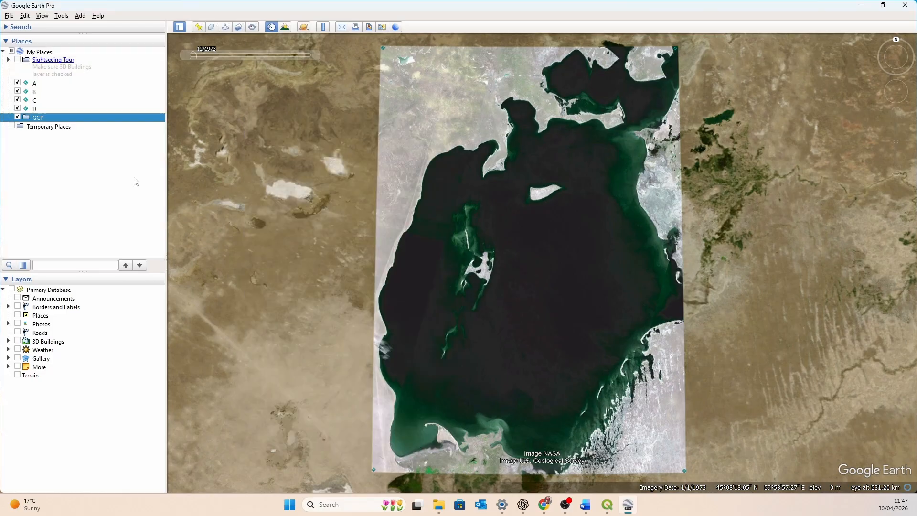
Step: Move placemarks A, B, C and D into the GCP folder
{"action": "left_click", "coordinate": [53, 84]}
{"action": "left_click", "coordinate": [60, 110], "text": "shift"}
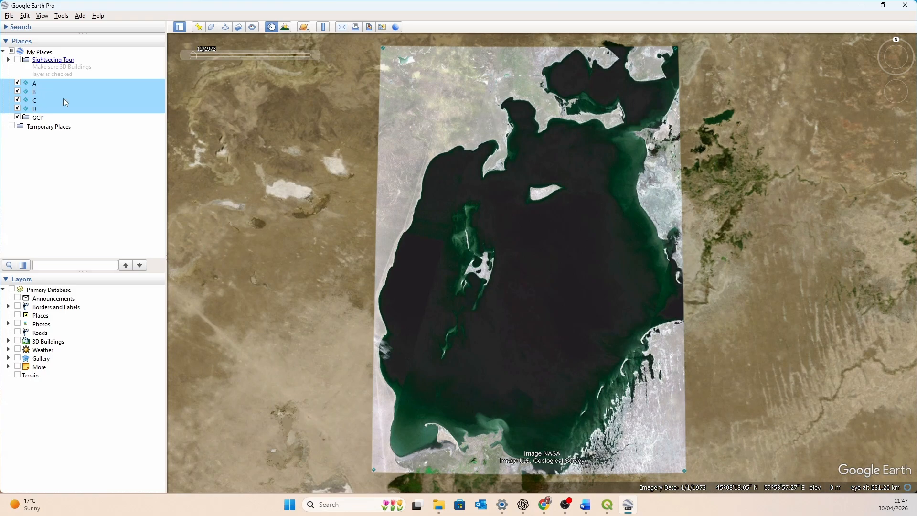
{"action": "left_click_drag", "start_coordinate": [43, 88], "coordinate": [65, 120]}
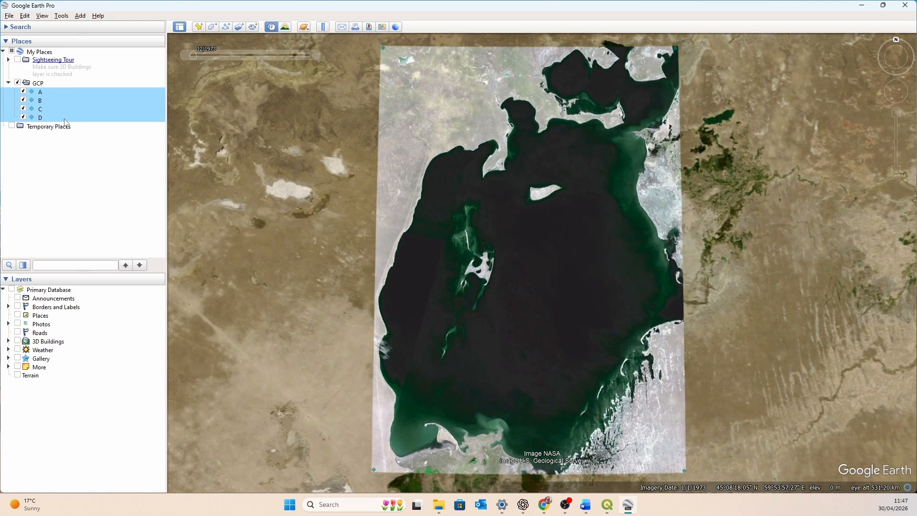
Step: Save the GCP folder as GCP.kml in KML format in the Aral Sea folder on the Desktop
{"action": "left_click", "coordinate": [67, 82]}
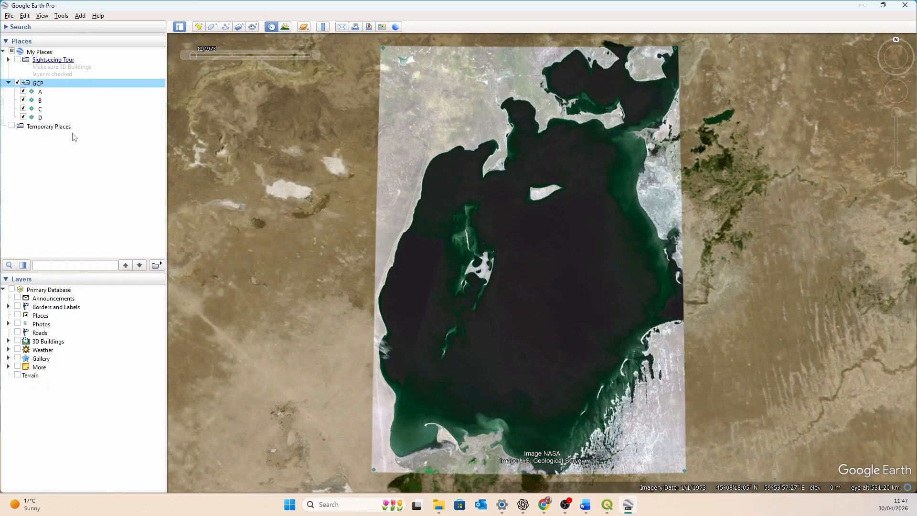
{"action": "right_click", "coordinate": [61, 87]}
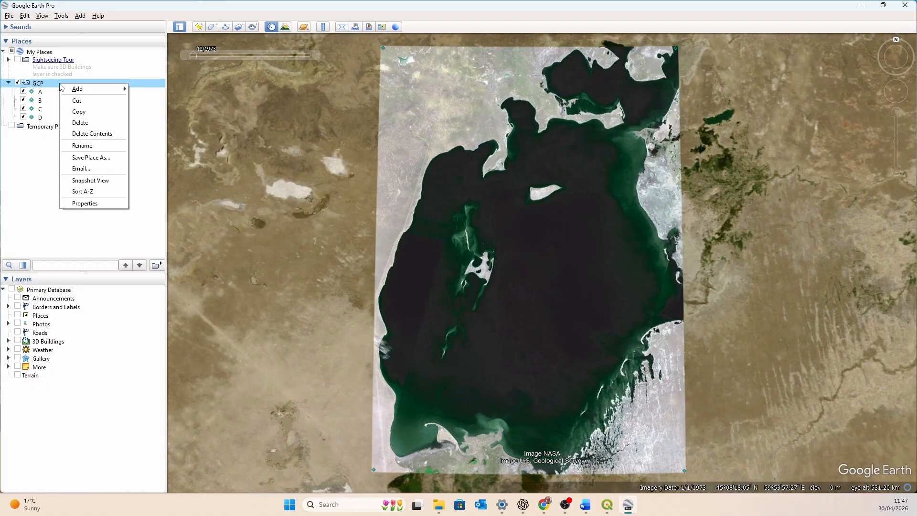
{"action": "left_click", "coordinate": [115, 159]}
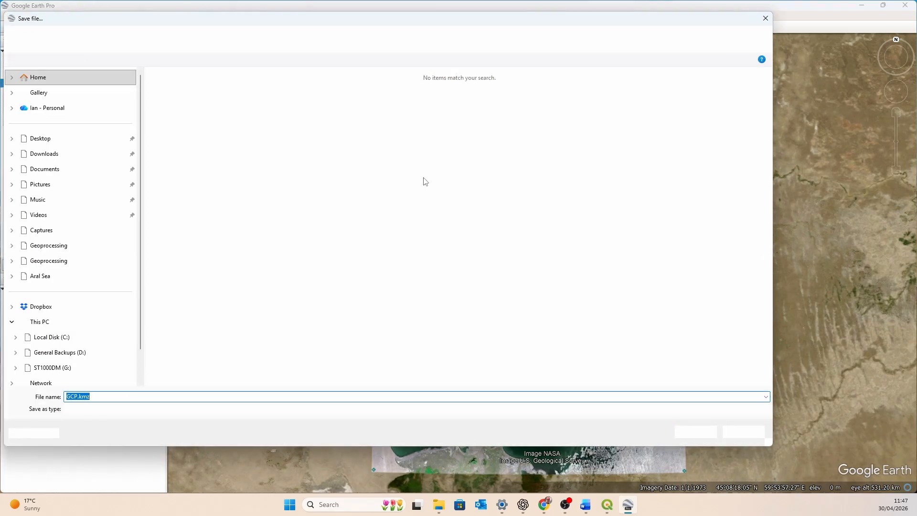
{"action": "left_click", "coordinate": [40, 139]}
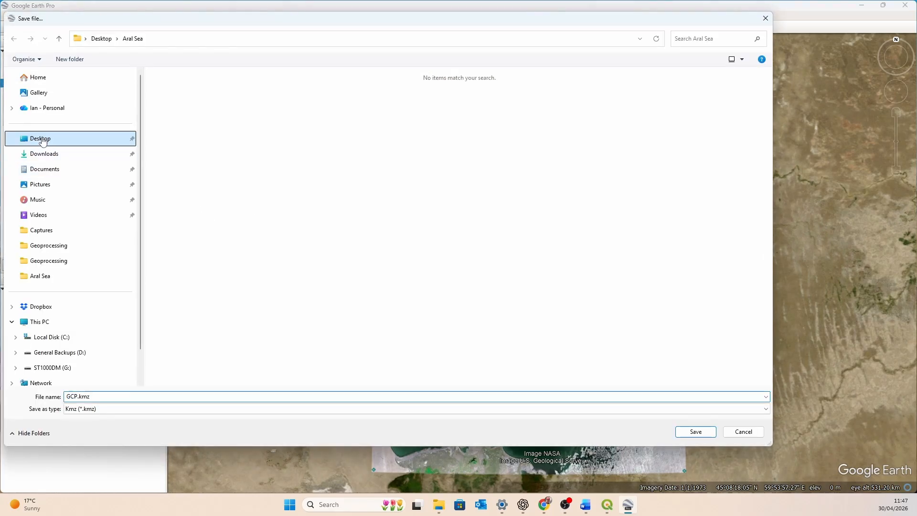
{"action": "double_click", "coordinate": [216, 89]}
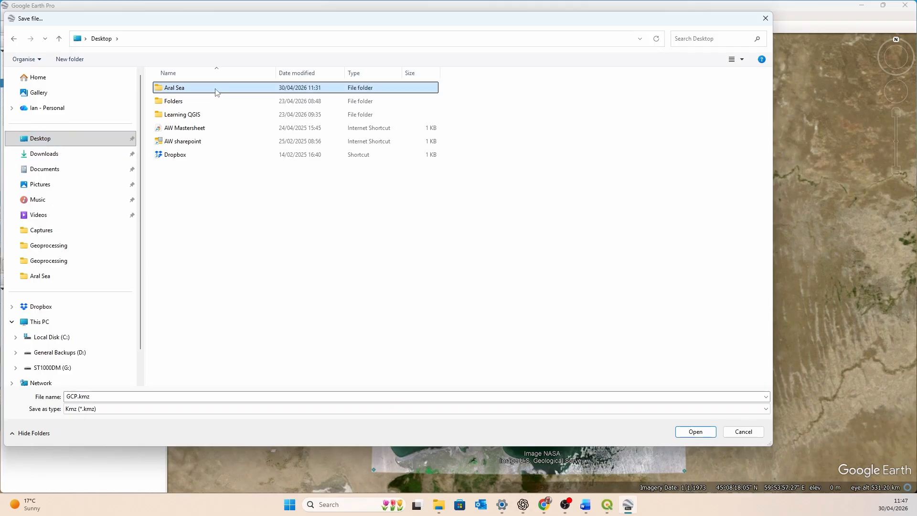
{"action": "left_click", "coordinate": [133, 411]}
{"action": "left_click", "coordinate": [114, 425]}
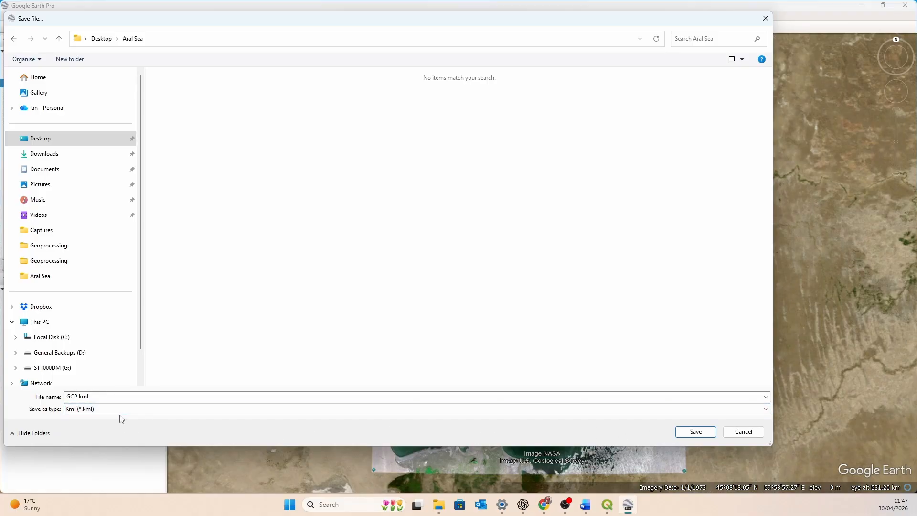
{"action": "left_click", "coordinate": [696, 433]}
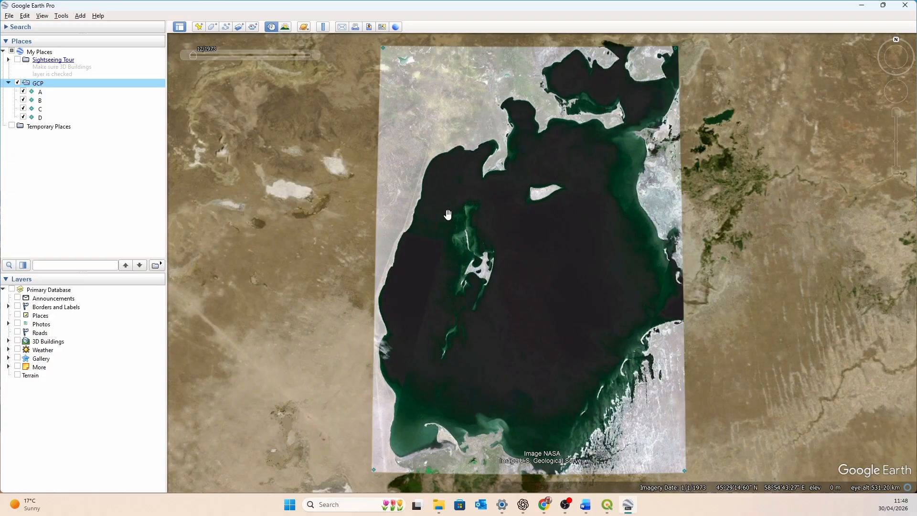
Step: Switch to QGIS and add GCP.kml from the Desktop's Aral Sea folder as a vector point layer
{"action": "left_click", "coordinate": [607, 505]}
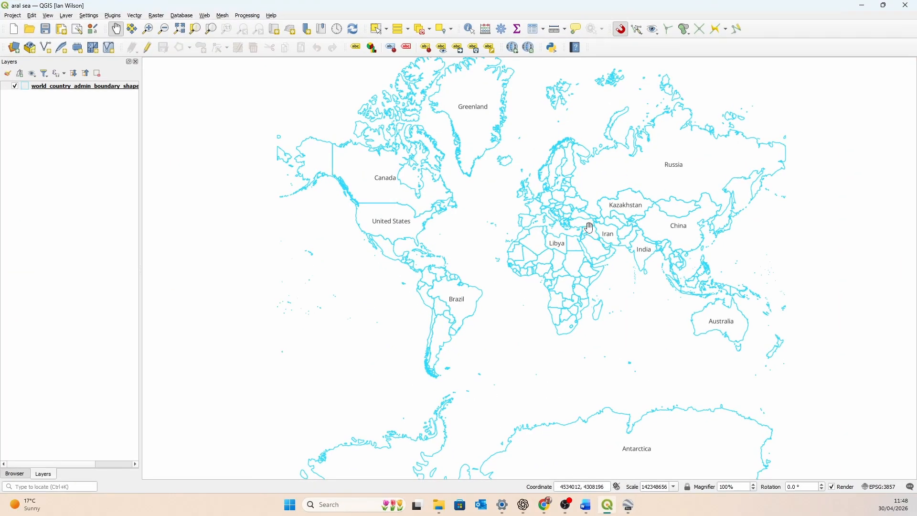
{"action": "left_click", "coordinate": [13, 48]}
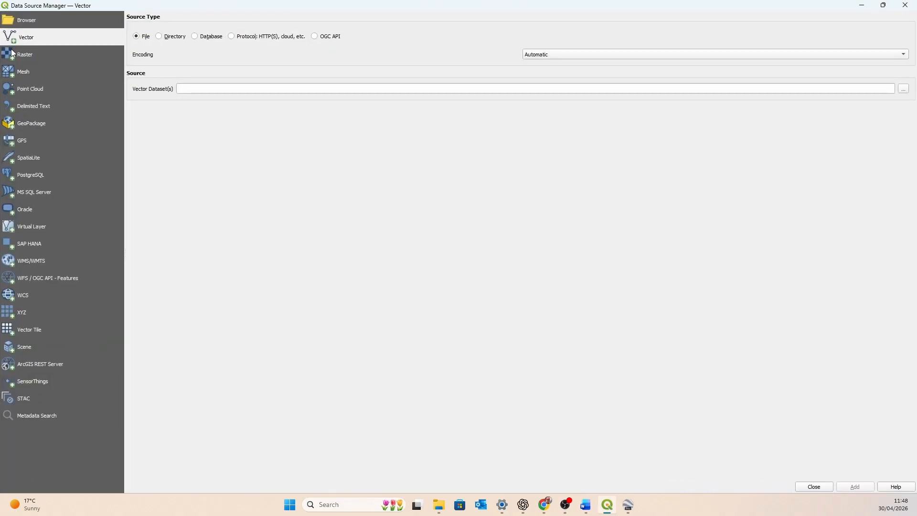
{"action": "left_click", "coordinate": [903, 89]}
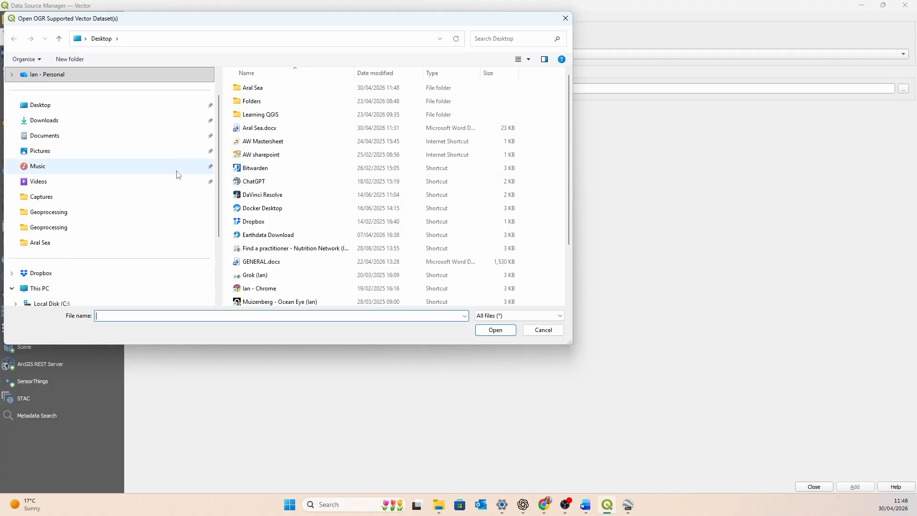
{"action": "left_click", "coordinate": [70, 109]}
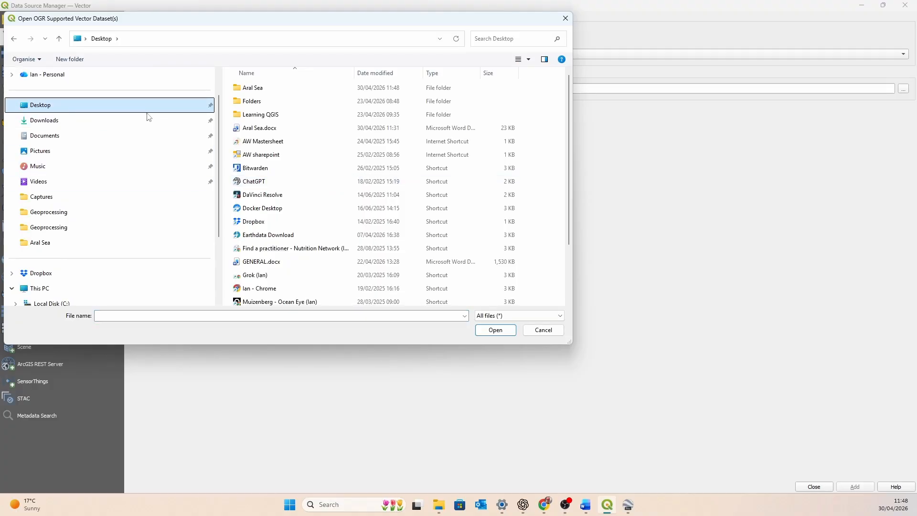
{"action": "double_click", "coordinate": [258, 88]}
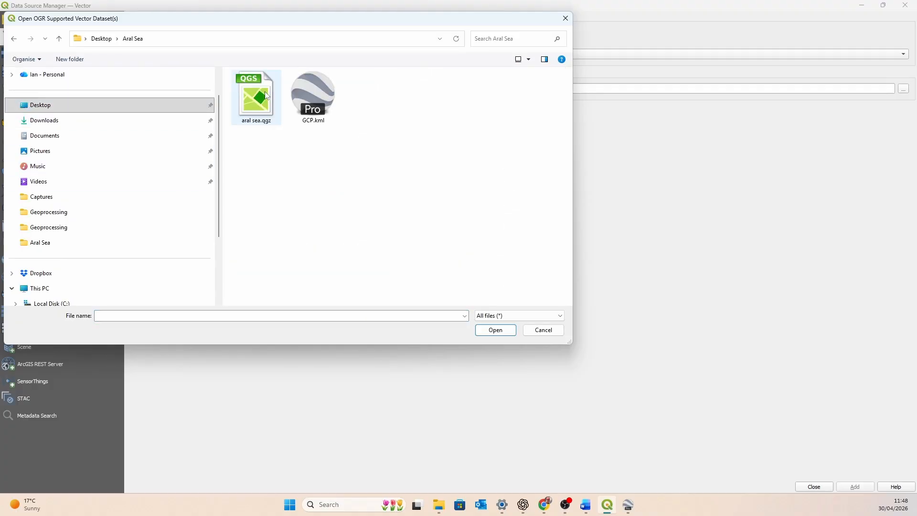
{"action": "left_click", "coordinate": [315, 103]}
{"action": "left_click", "coordinate": [497, 330]}
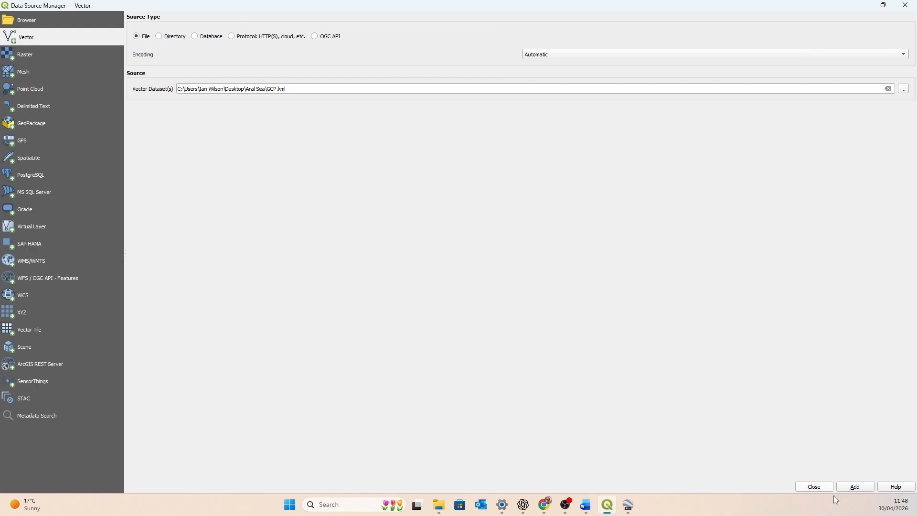
{"action": "left_click", "coordinate": [858, 487]}
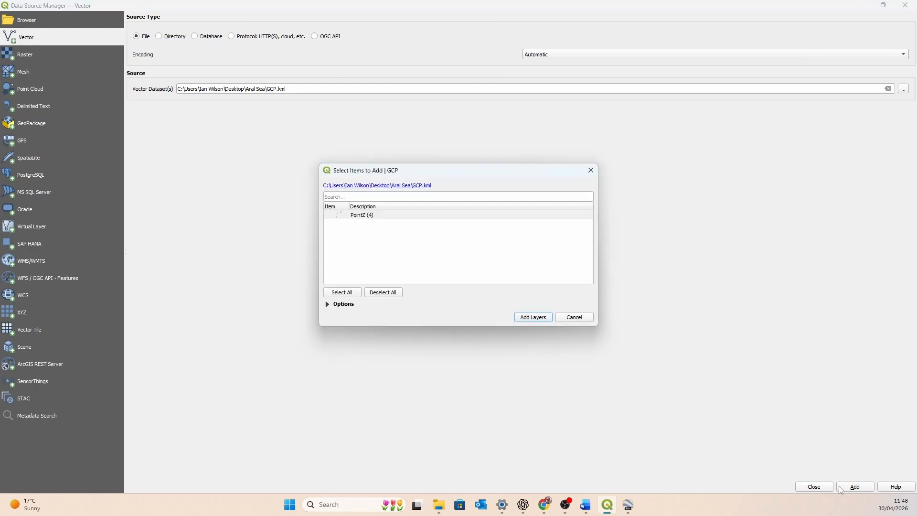
{"action": "left_click", "coordinate": [533, 317]}
{"action": "left_click", "coordinate": [815, 488]}
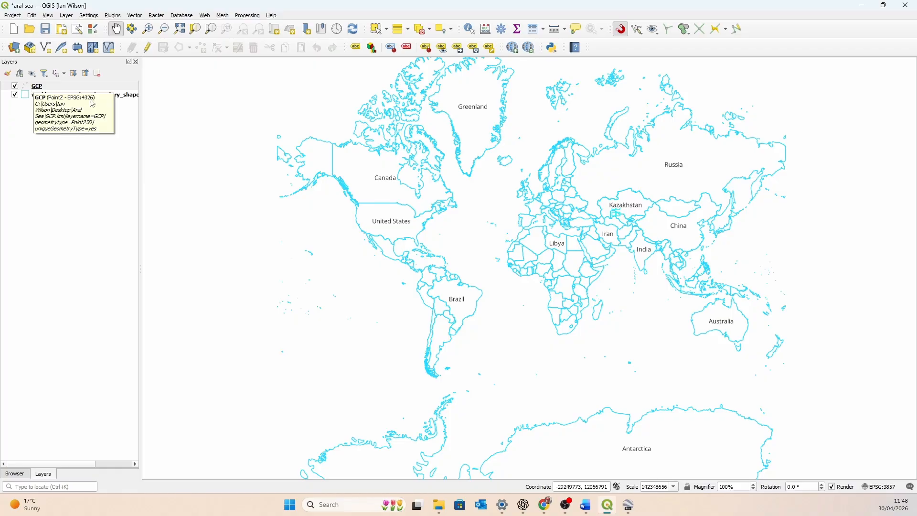
Step: Change the GCP layer's symbology from Embedded Symbols to Single Symbol
{"action": "left_click", "coordinate": [72, 86]}
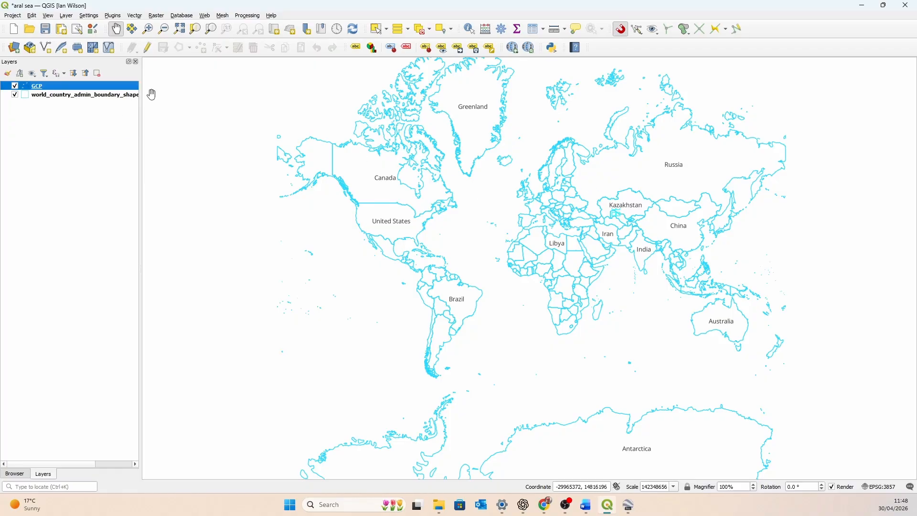
{"action": "left_click", "coordinate": [7, 73]}
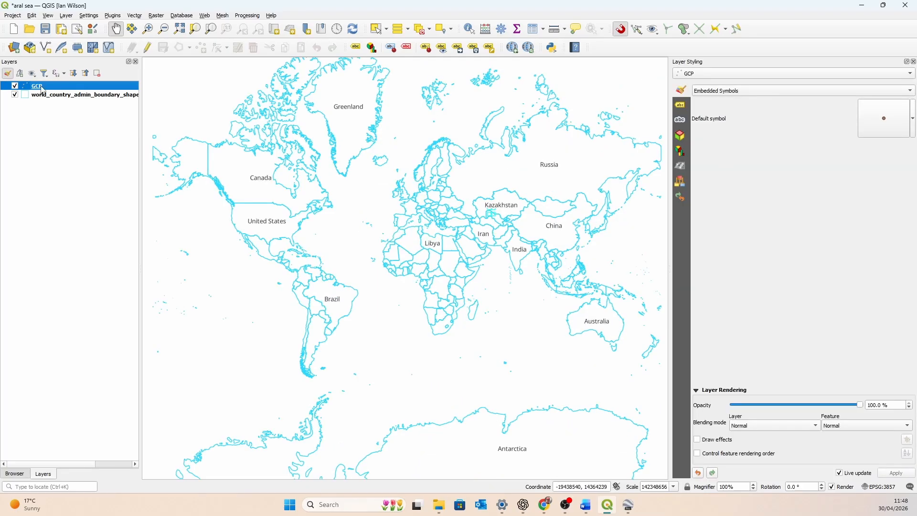
{"action": "left_click", "coordinate": [775, 91]}
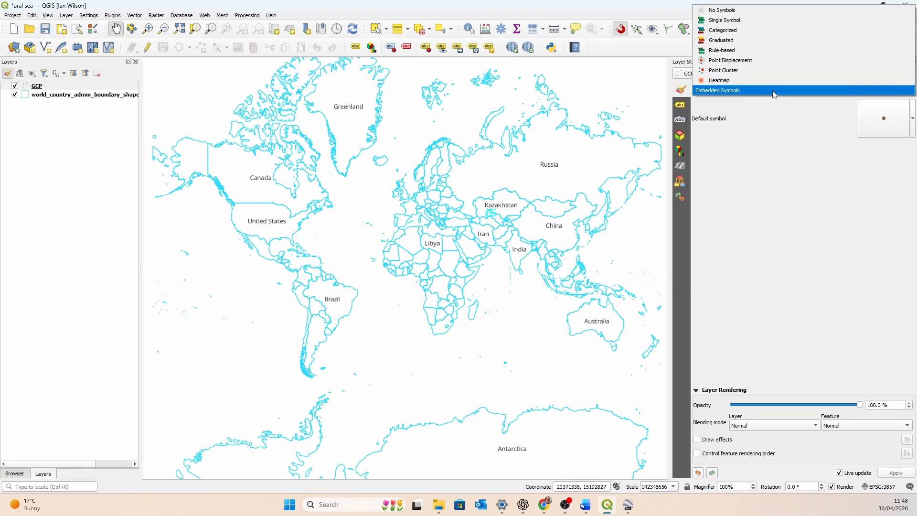
{"action": "left_click", "coordinate": [753, 22]}
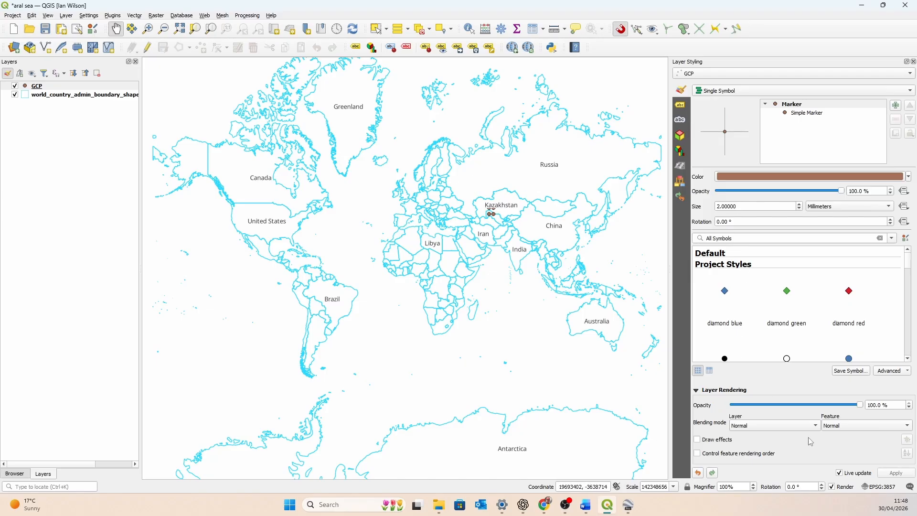
Step: Turn on Single Labels by the Name field for the GCP layer, with a text buffer
{"action": "left_click", "coordinate": [683, 106]}
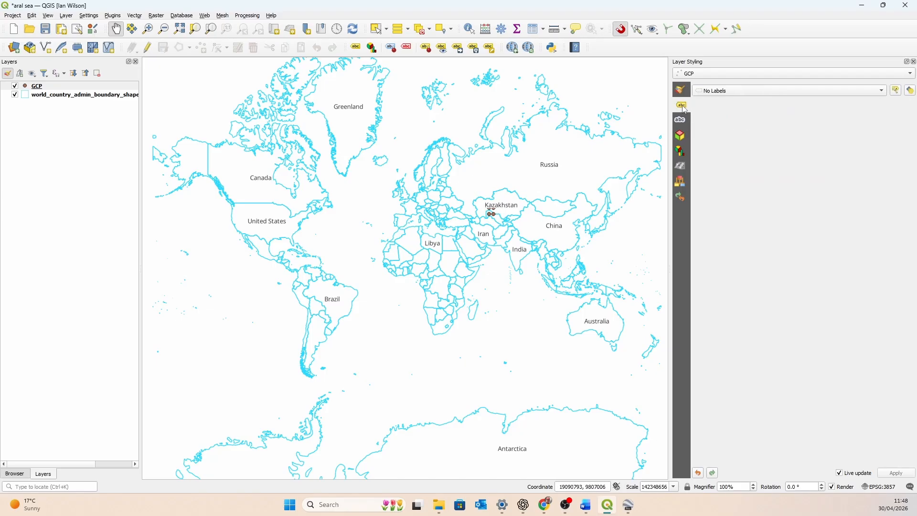
{"action": "left_click", "coordinate": [749, 93]}
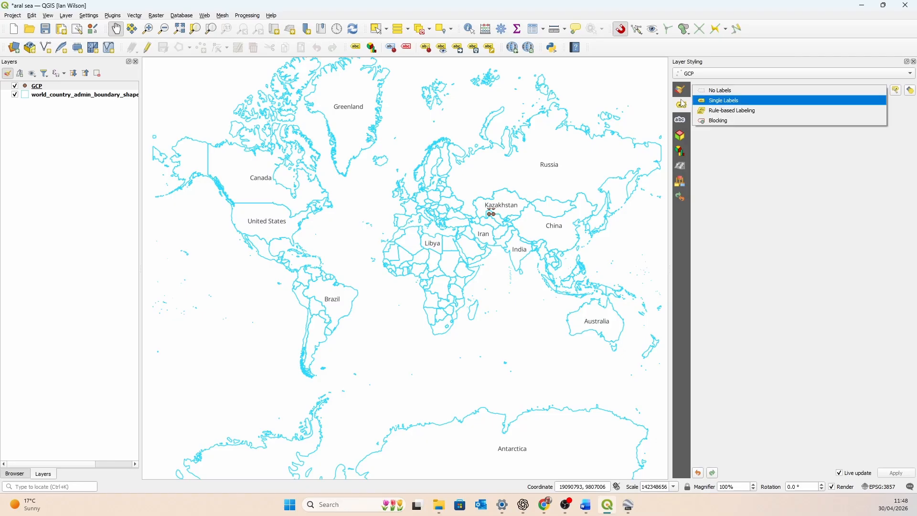
{"action": "left_click", "coordinate": [729, 101]}
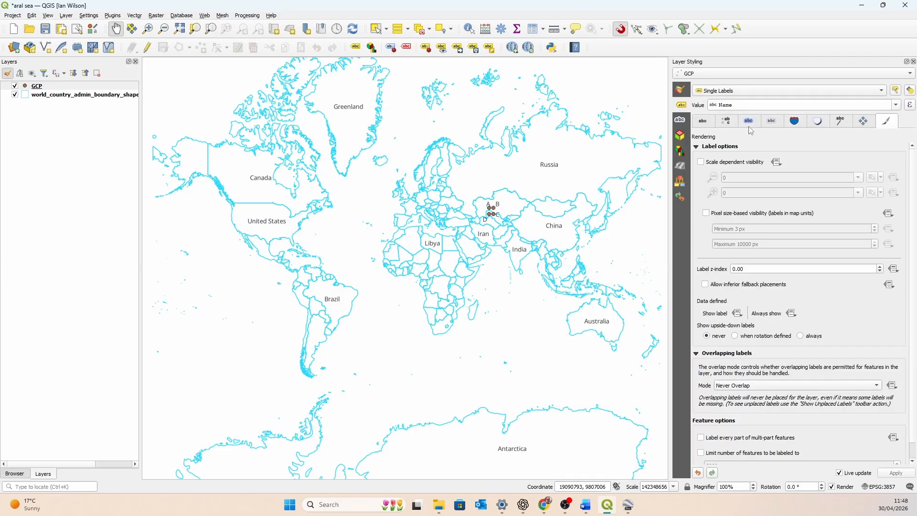
{"action": "left_click", "coordinate": [749, 121]}
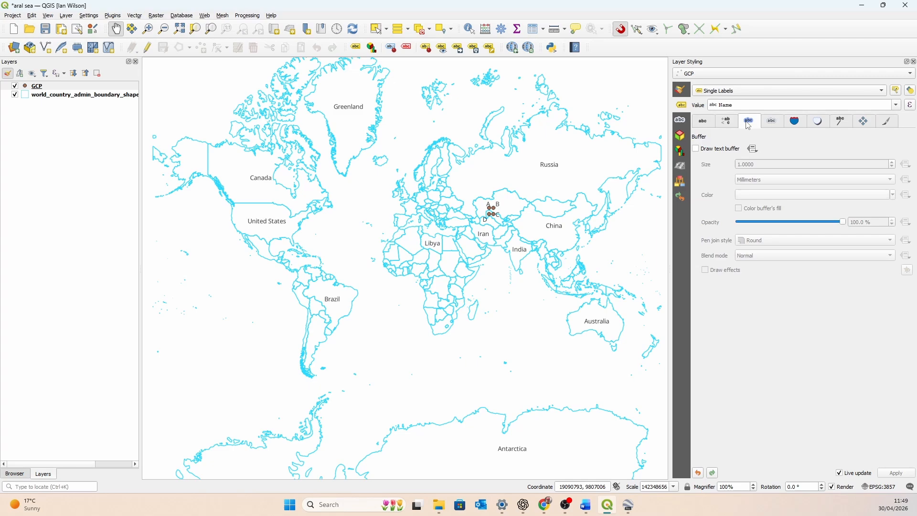
{"action": "left_click", "coordinate": [697, 149]}
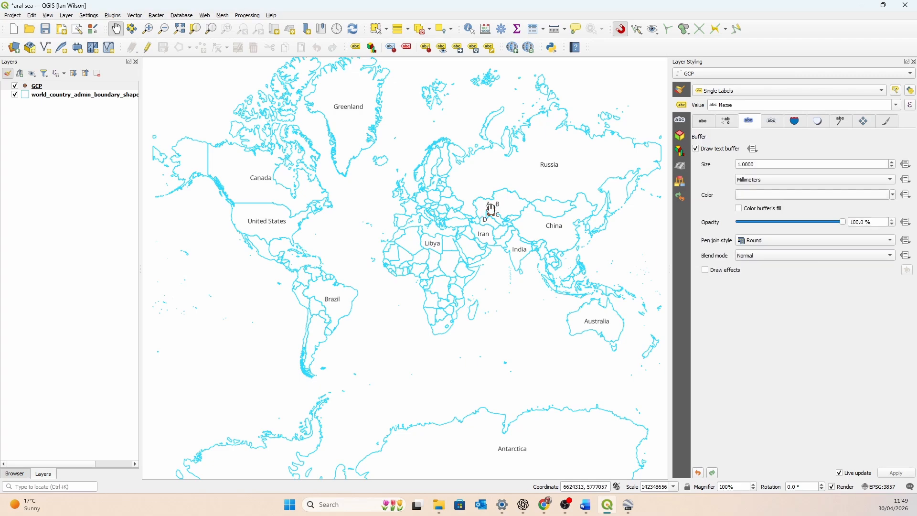
Step: Apply the diamond blue marker to the GCP points around the Aral Sea and save the project
{"action": "scroll", "coordinate": [491, 210], "scroll_direction": "up", "scroll_amount": 2}
{"action": "scroll", "coordinate": [504, 213], "scroll_direction": "up", "scroll_amount": 2}
{"action": "scroll", "coordinate": [455, 194], "scroll_direction": "up", "scroll_amount": 1}
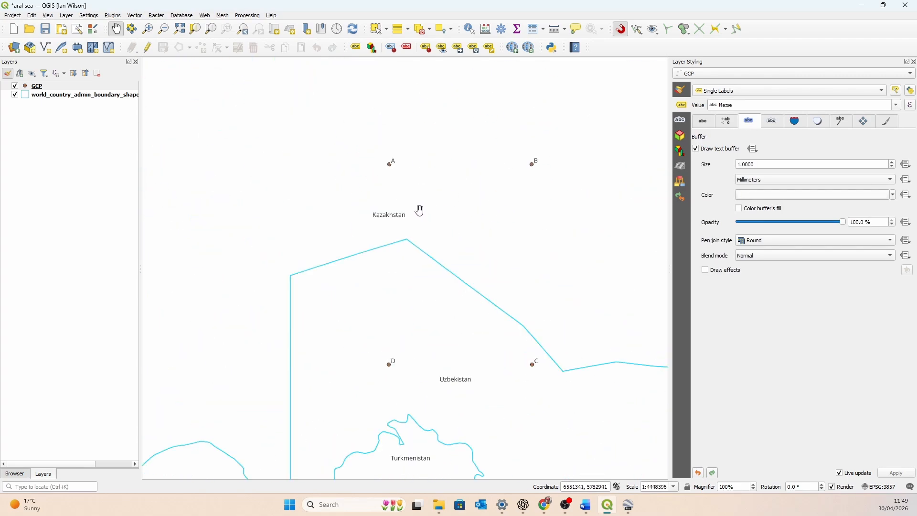
{"action": "left_click_drag", "start_coordinate": [437, 223], "coordinate": [418, 222]}
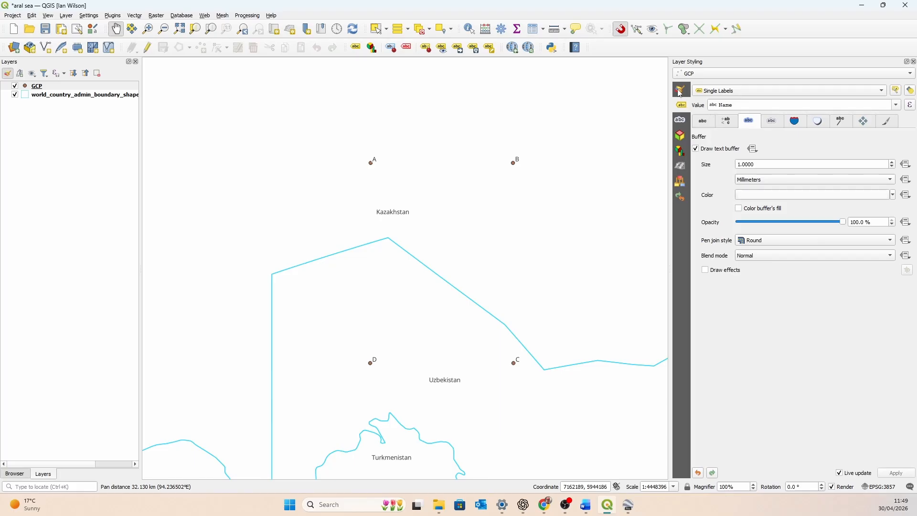
{"action": "left_click", "coordinate": [681, 92]}
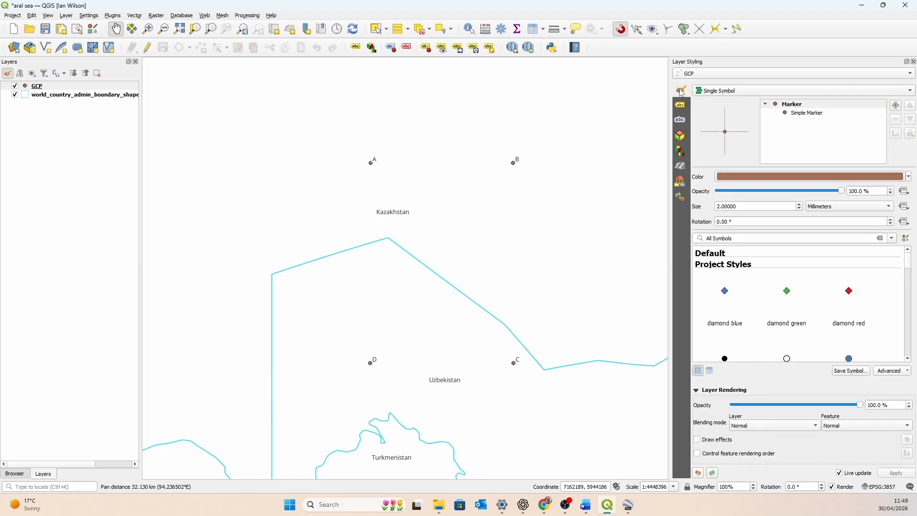
{"action": "left_click", "coordinate": [725, 292]}
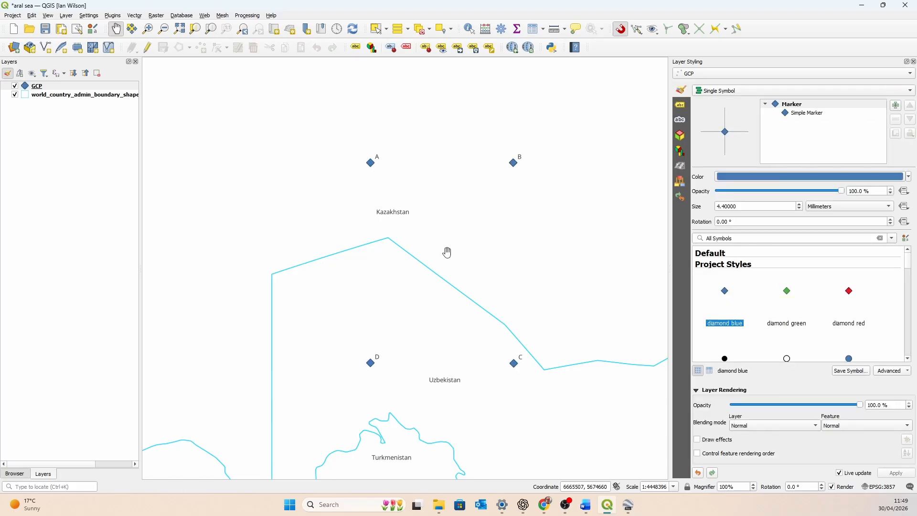
{"action": "left_click_drag", "start_coordinate": [447, 253], "coordinate": [449, 246]}
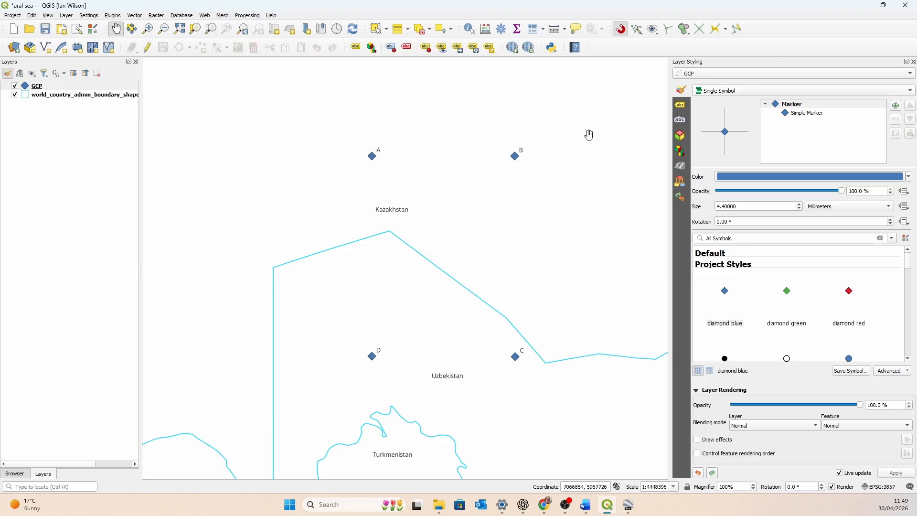
{"action": "left_click", "coordinate": [45, 28]}
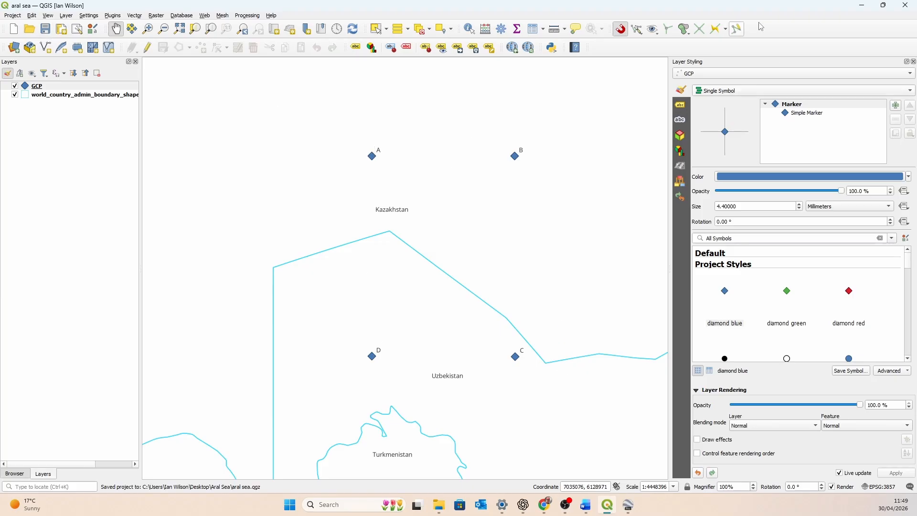
Step: Switch to Google Earth Pro and start saving the current 1973 Aral Sea view as an image
{"action": "left_click", "coordinate": [861, 5]}
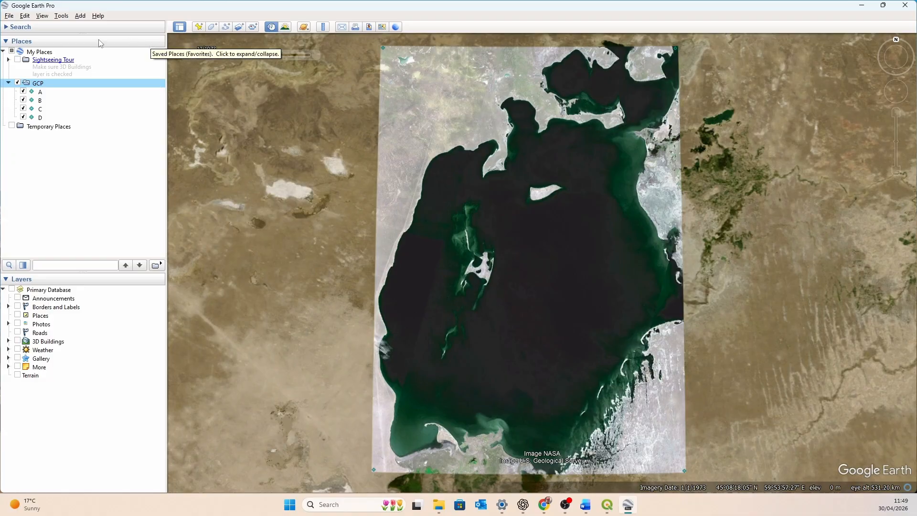
{"action": "left_click", "coordinate": [10, 16]}
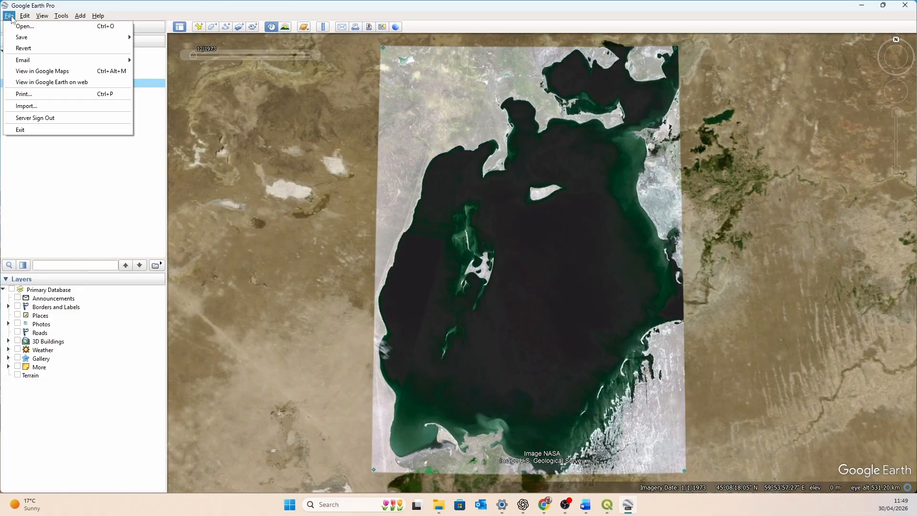
{"action": "mouse_move", "coordinate": [57, 42]}
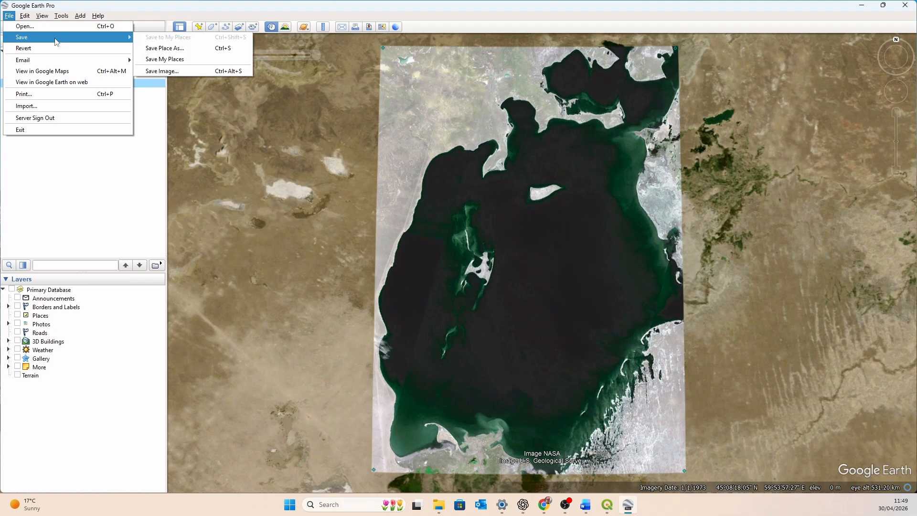
{"action": "left_click", "coordinate": [203, 71]}
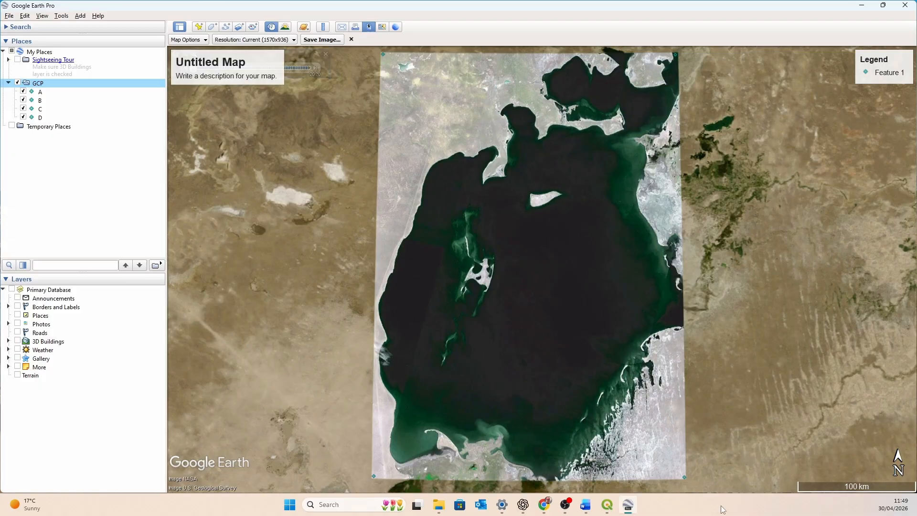
Step: Turn off the title and description, legend, scale and compass in the map image
{"action": "left_click", "coordinate": [195, 40]}
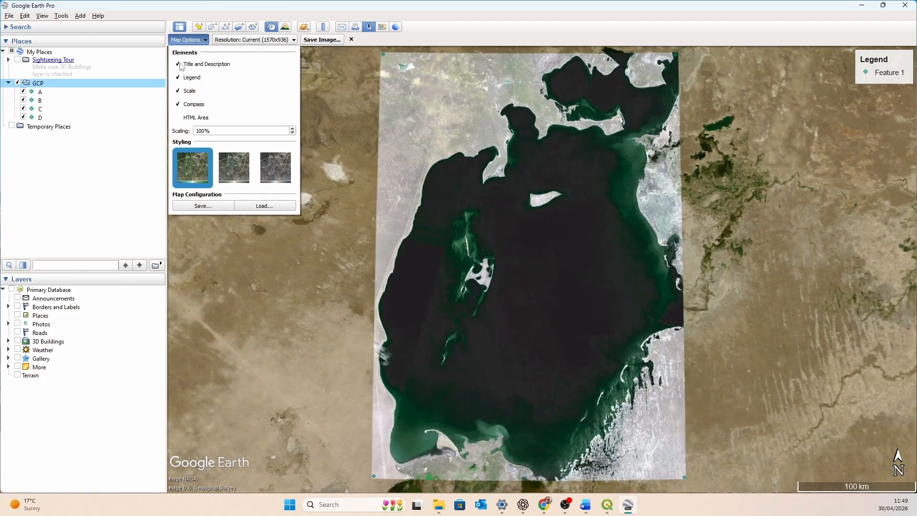
{"action": "left_click", "coordinate": [179, 64]}
{"action": "left_click", "coordinate": [178, 77]}
{"action": "left_click", "coordinate": [178, 91]}
{"action": "left_click", "coordinate": [178, 105]}
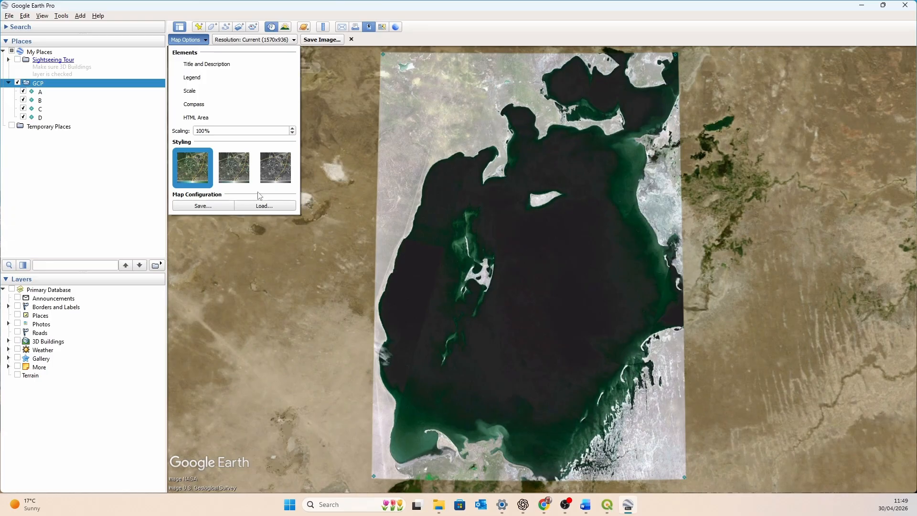
Step: Set the image resolution to 3840x2160 (4K UHD) and fit all four GCP corner points inside the frame
{"action": "left_click", "coordinate": [254, 40]}
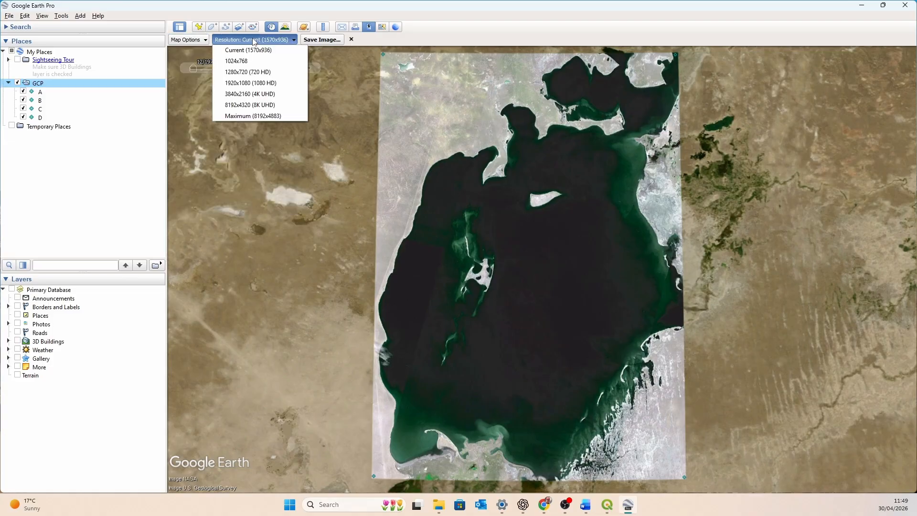
{"action": "left_click", "coordinate": [280, 94]}
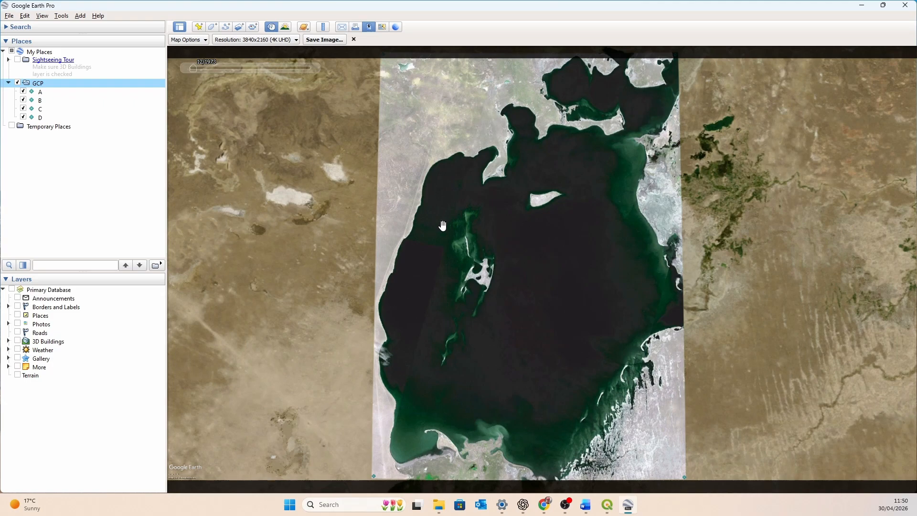
{"action": "left_click_drag", "start_coordinate": [447, 222], "coordinate": [447, 212]}
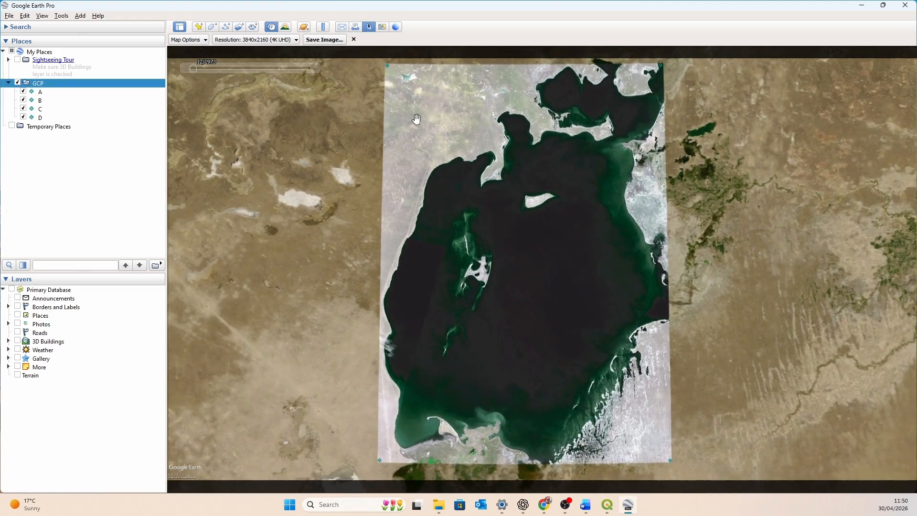
{"action": "left_click_drag", "start_coordinate": [400, 87], "coordinate": [397, 90]}
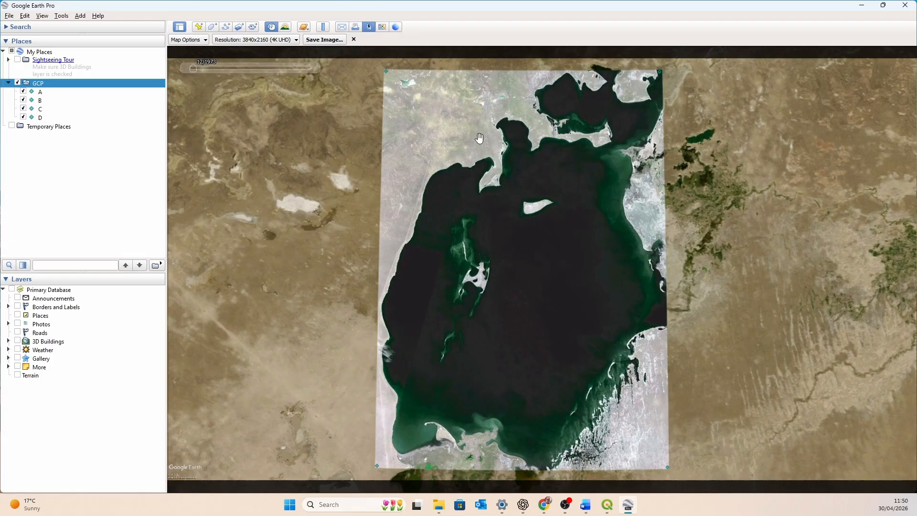
Step: Save the image as JPEG 1973 in the Desktop's Aral Sea folder
{"action": "mouse_move", "coordinate": [313, 58]}
{"action": "left_click", "coordinate": [315, 40]}
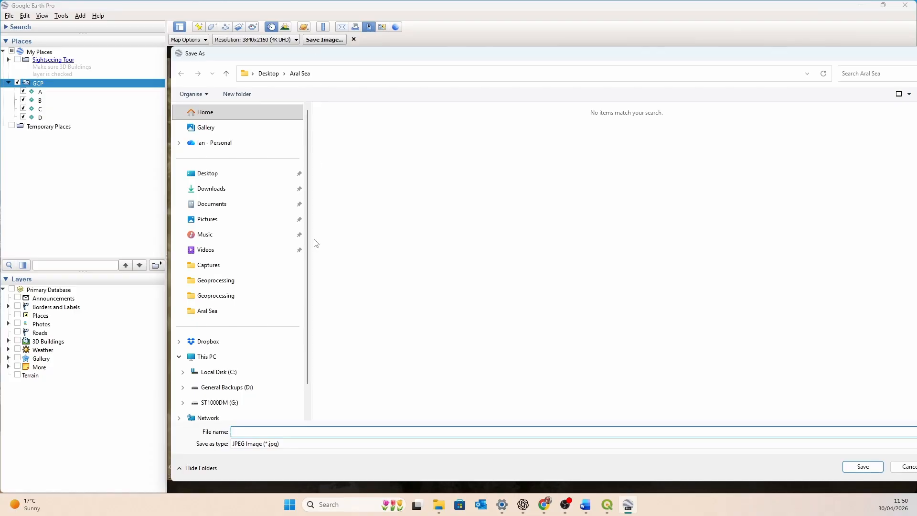
{"action": "left_click", "coordinate": [233, 174]}
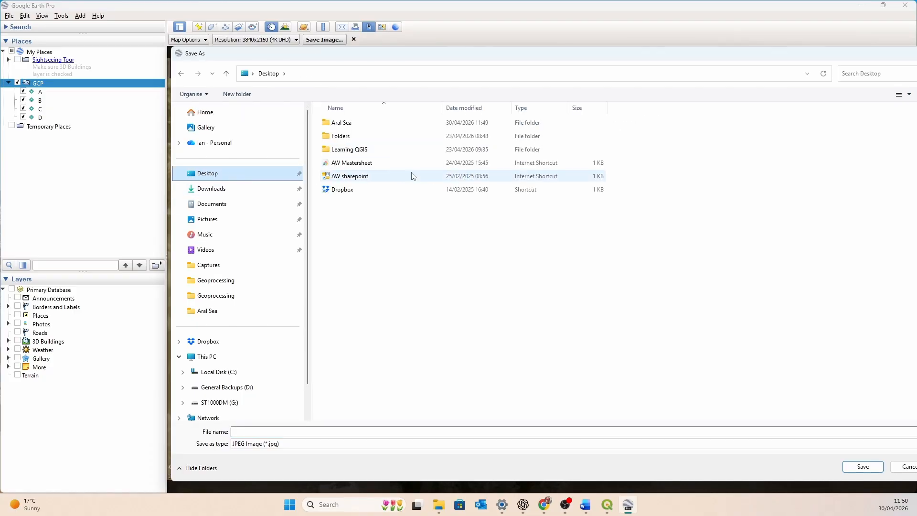
{"action": "left_click", "coordinate": [366, 124]}
{"action": "double_click", "coordinate": [366, 124]}
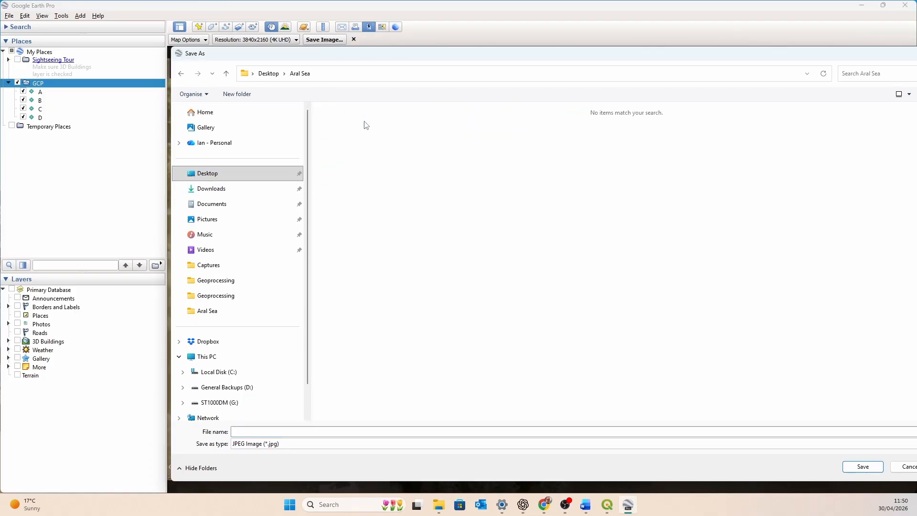
{"action": "left_click", "coordinate": [258, 429]}
{"action": "type", "text": "19"}
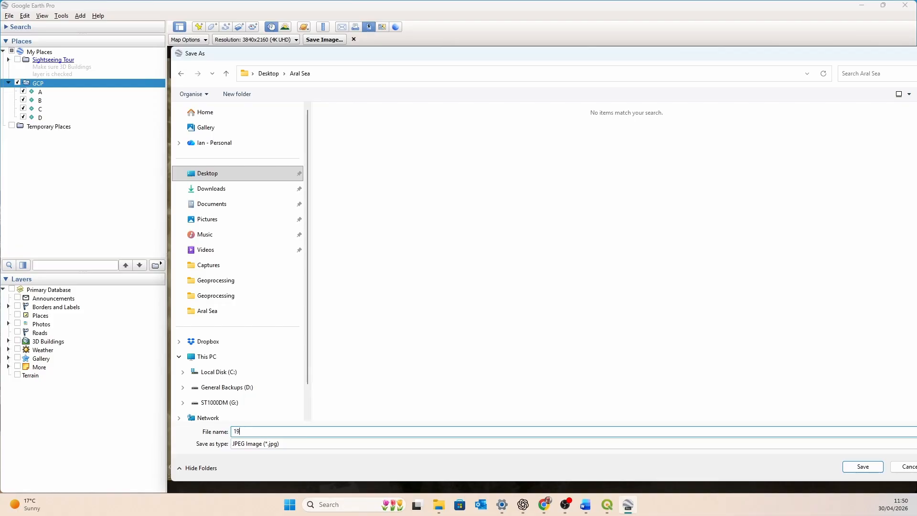
{"action": "type", "text": "73"}
{"action": "left_click", "coordinate": [863, 466]}
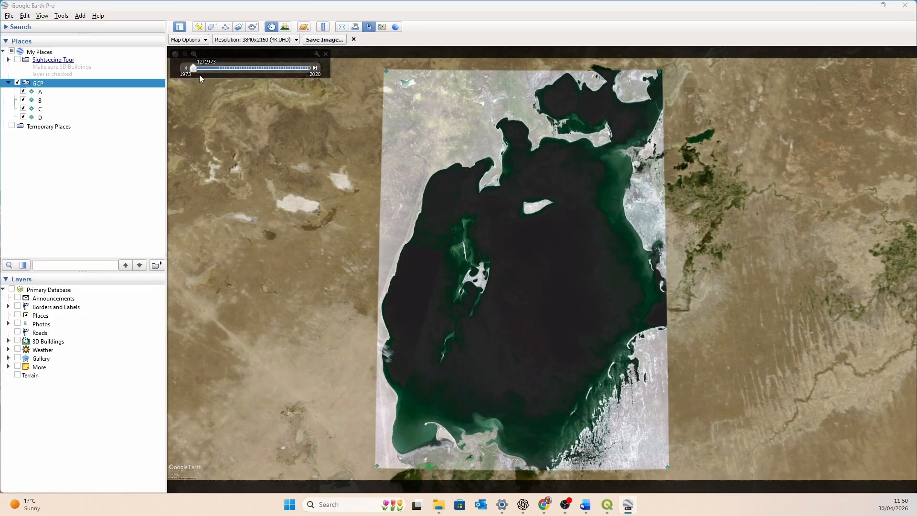
Step: Set the historical imagery date to 12/1984 and save the image as 1984 in the Aral Sea folder
{"action": "left_click_drag", "start_coordinate": [194, 71], "coordinate": [200, 73]}
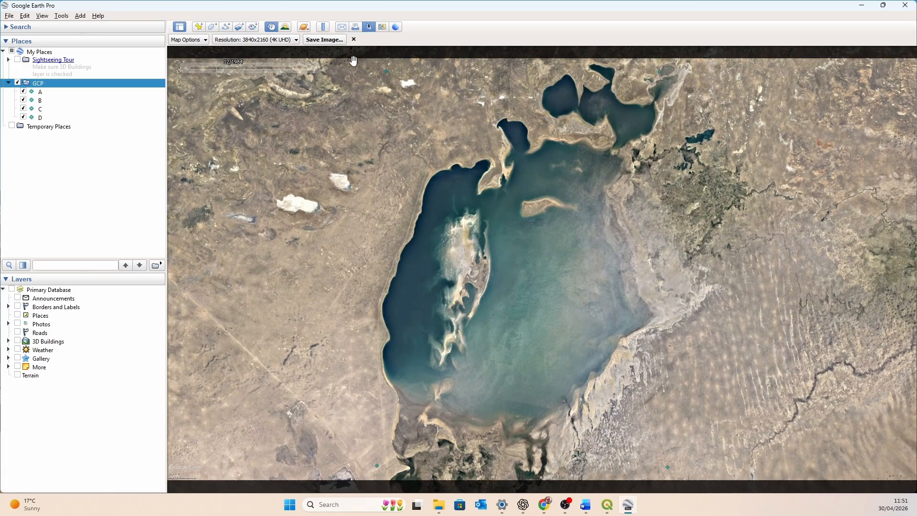
{"action": "left_click", "coordinate": [327, 41]}
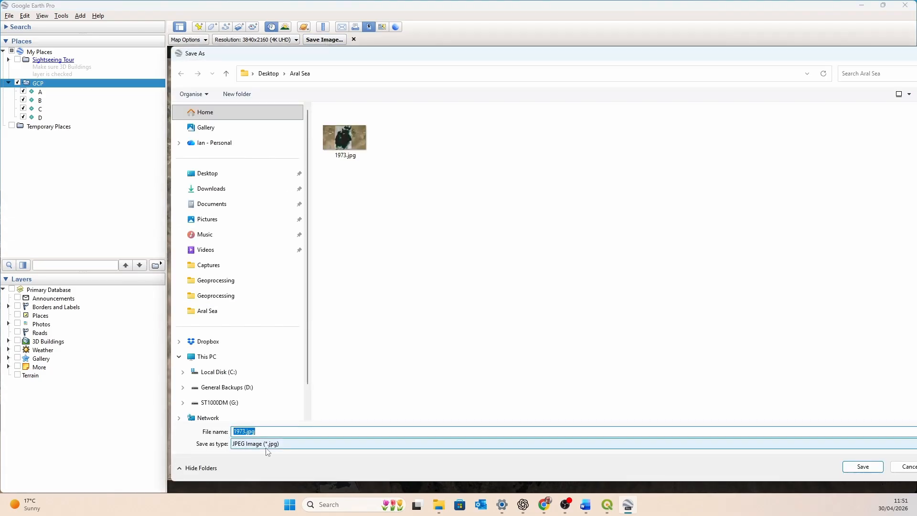
{"action": "type", "text": "19"}
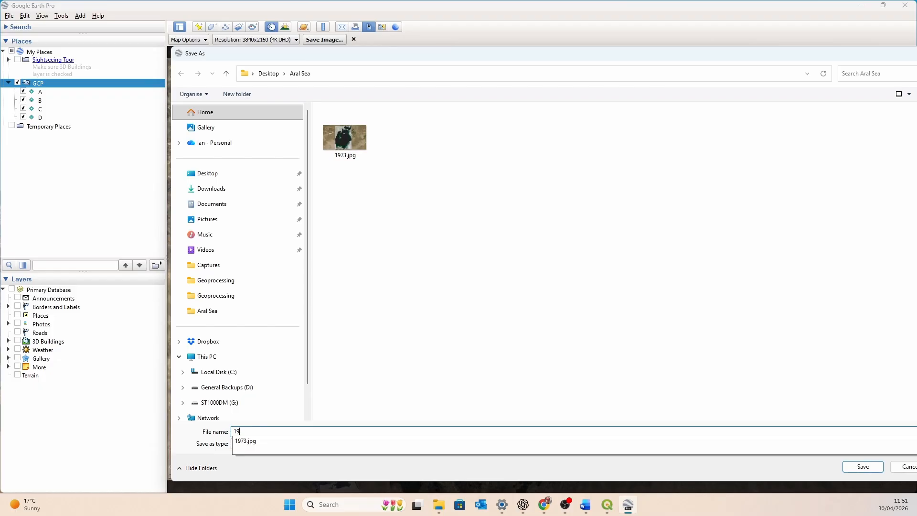
{"action": "type", "text": "84"}
{"action": "left_click", "coordinate": [866, 468]}
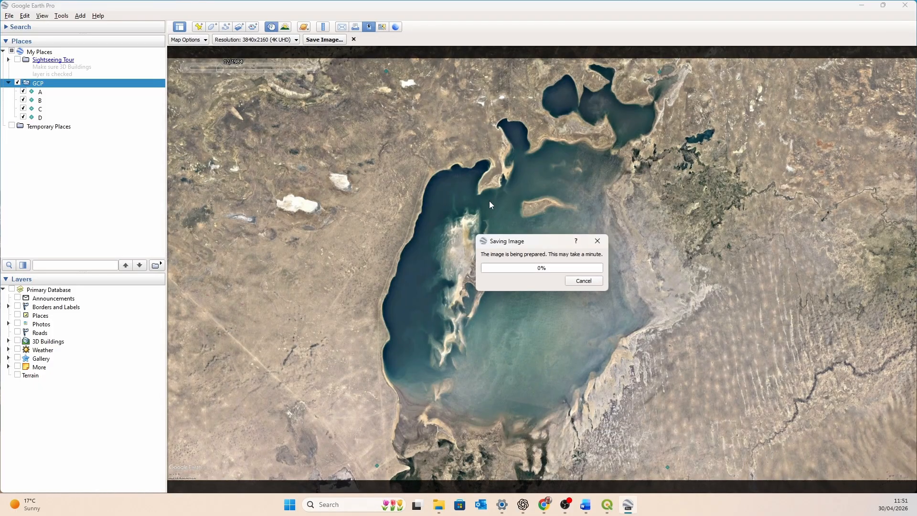
Step: Set the historical imagery date to 12/1994 and save the image as 1994 in the Aral Sea folder
{"action": "left_click", "coordinate": [238, 67]}
{"action": "left_click", "coordinate": [243, 69]}
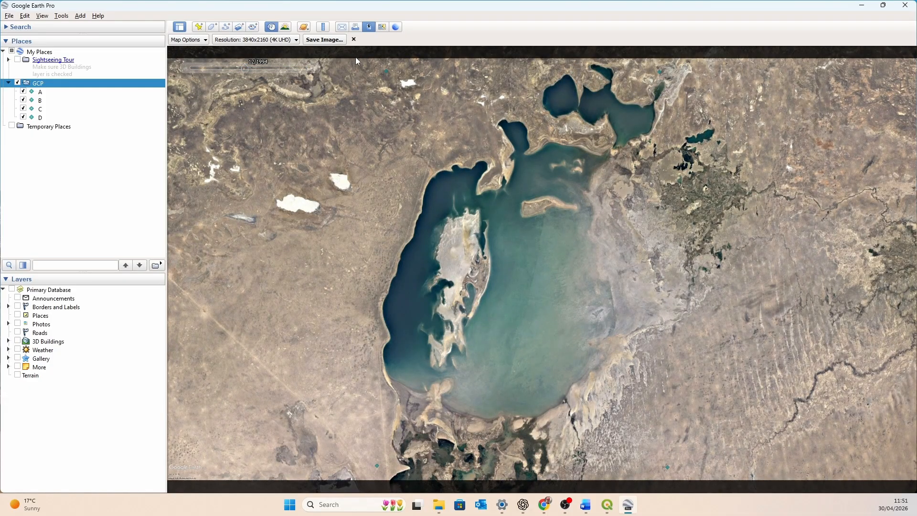
{"action": "left_click", "coordinate": [326, 40]}
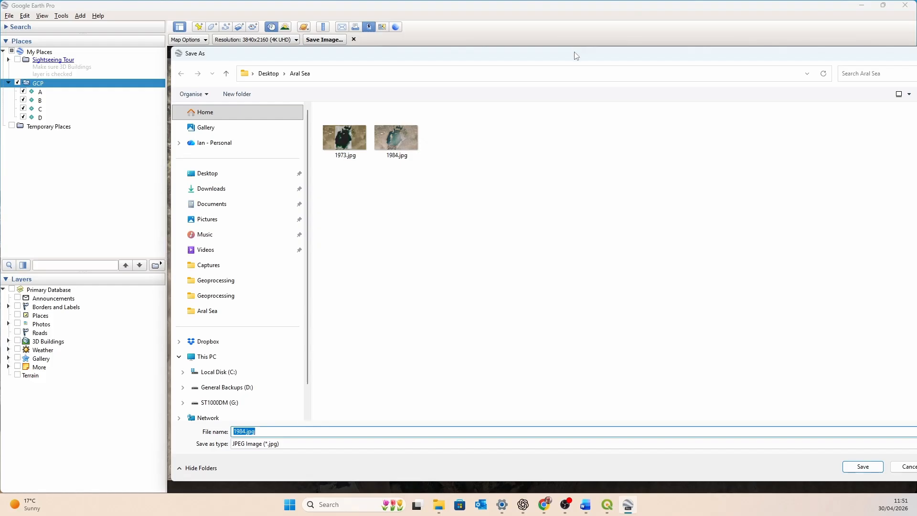
{"action": "left_click_drag", "start_coordinate": [577, 56], "coordinate": [494, 44]}
{"action": "type", "text": "1994"}
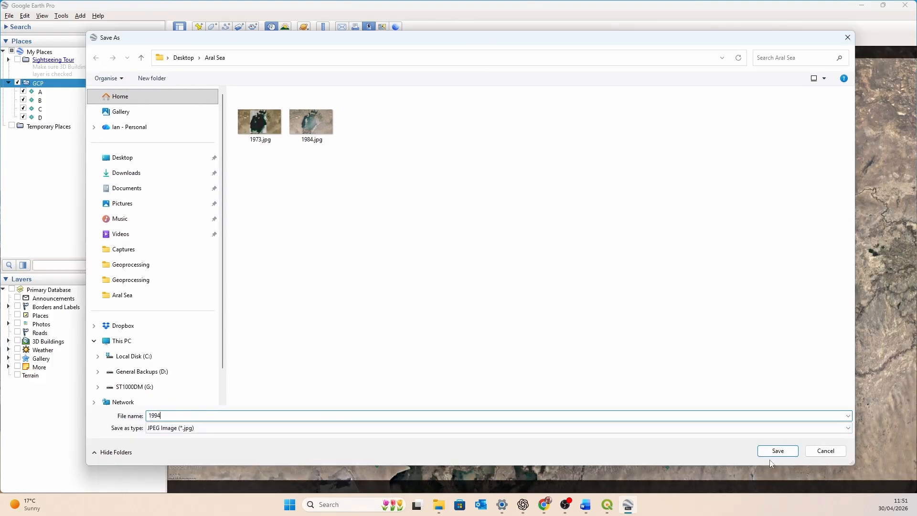
{"action": "left_click", "coordinate": [772, 452]}
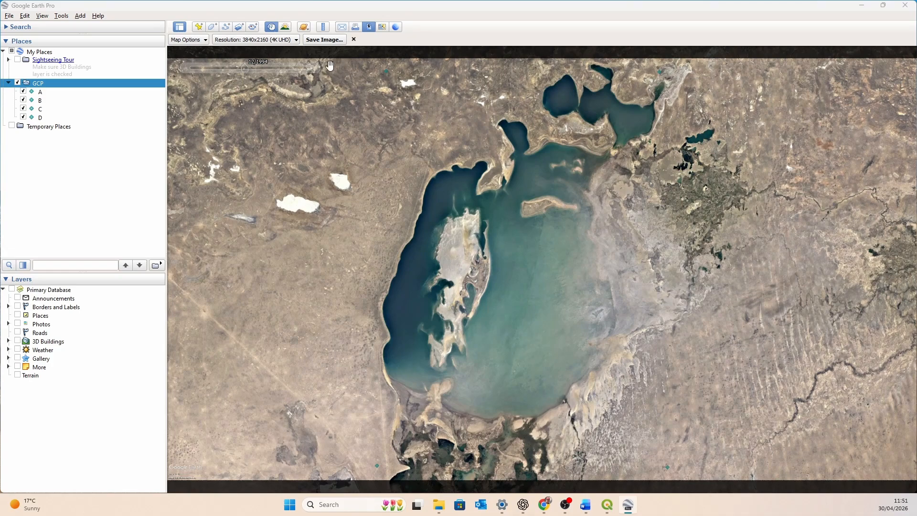
Step: Set the historical imagery date to 12/2004 and save the image as 2004 in the Aral Sea folder
{"action": "left_click", "coordinate": [259, 70]}
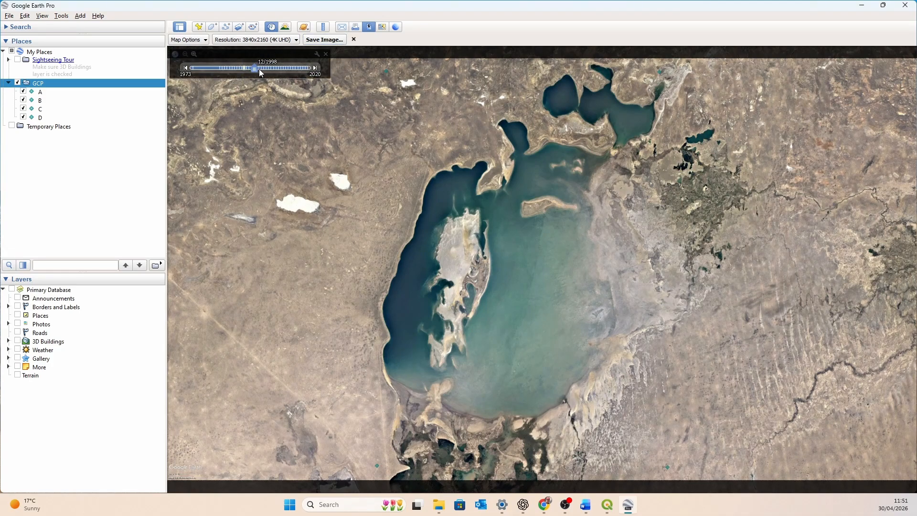
{"action": "left_click", "coordinate": [267, 69]}
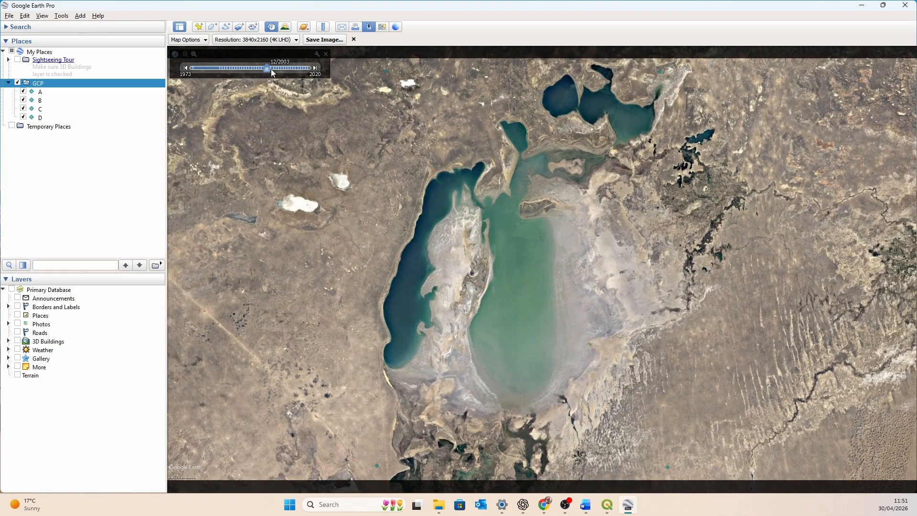
{"action": "left_click", "coordinate": [271, 69]}
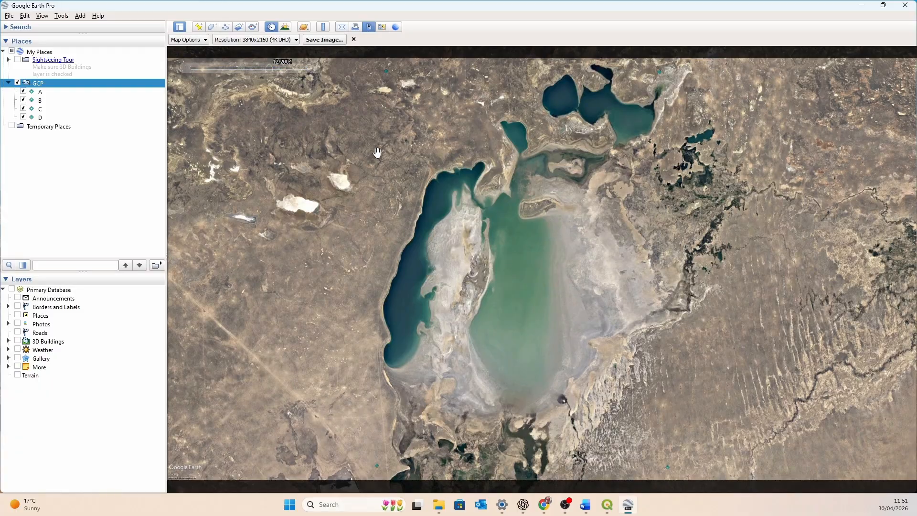
{"action": "left_click", "coordinate": [325, 39]}
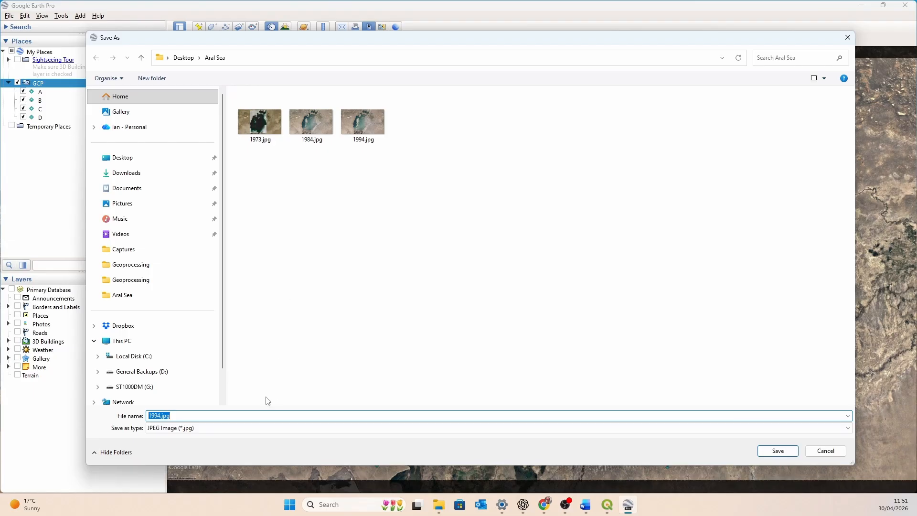
{"action": "type", "text": "2004"}
{"action": "left_click", "coordinate": [775, 451]}
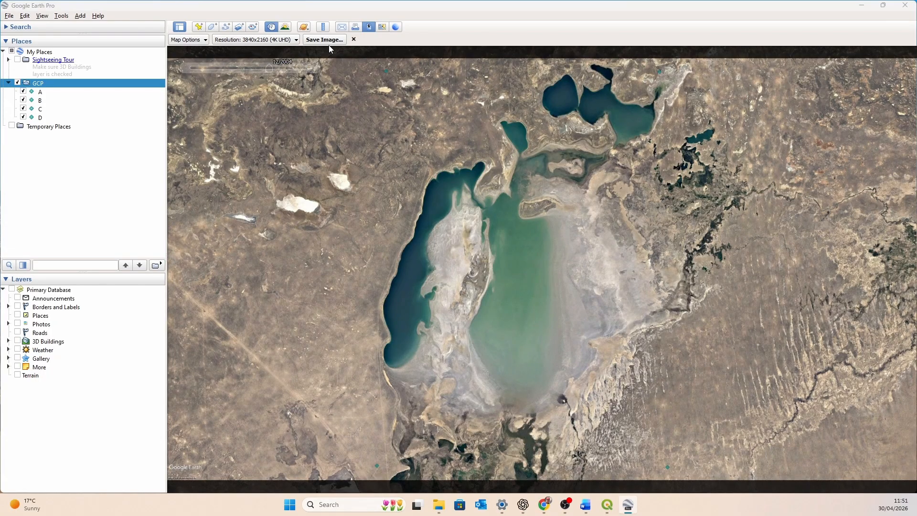
Step: Set the historical imagery date to 12/2014 and save the image as 2014 in the Aral Sea folder
{"action": "mouse_move", "coordinate": [270, 69]}
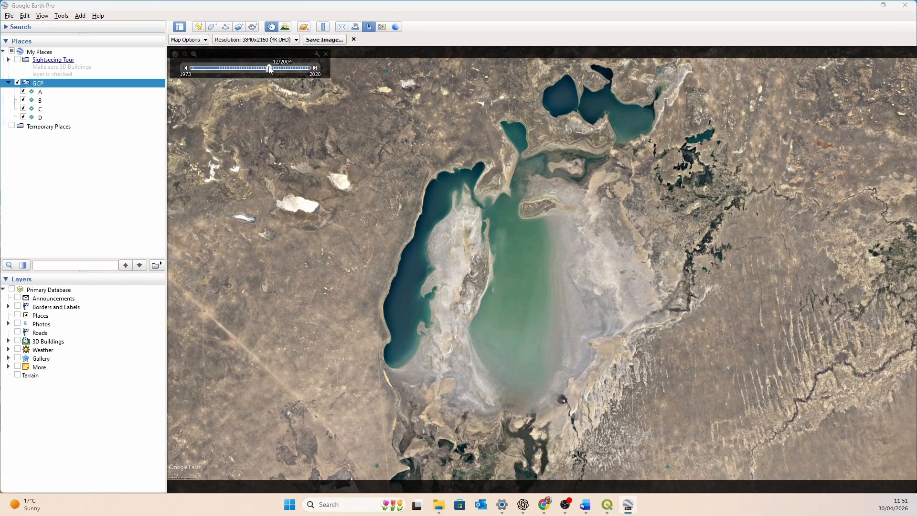
{"action": "left_click_drag", "start_coordinate": [270, 69], "coordinate": [293, 69]}
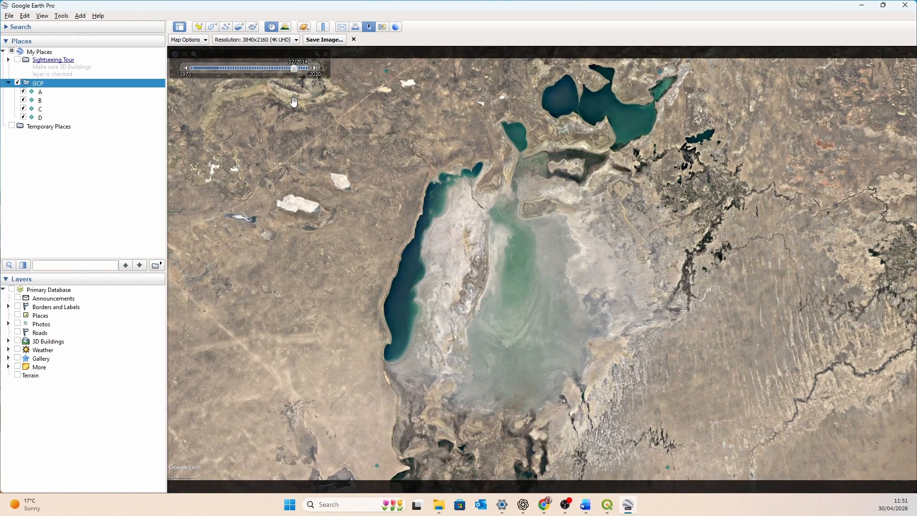
{"action": "left_click", "coordinate": [324, 39]}
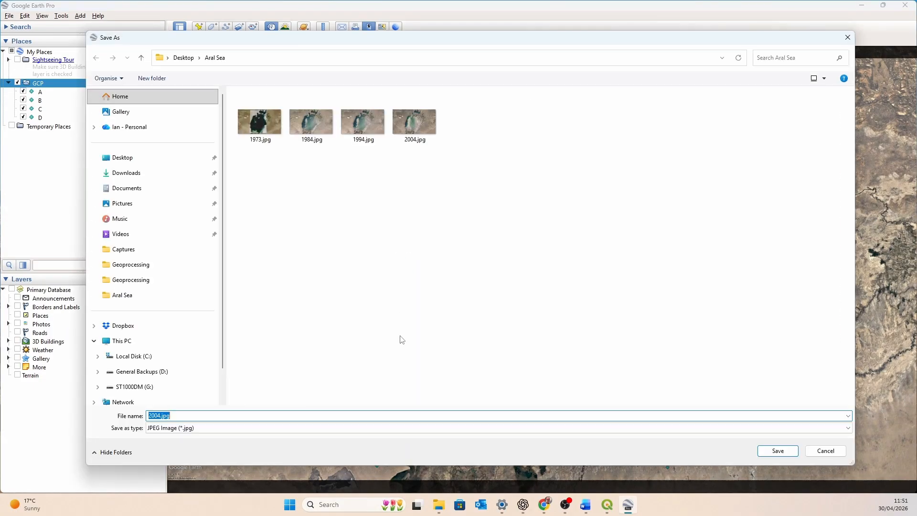
{"action": "type", "text": "2014"}
{"action": "left_click", "coordinate": [778, 451]}
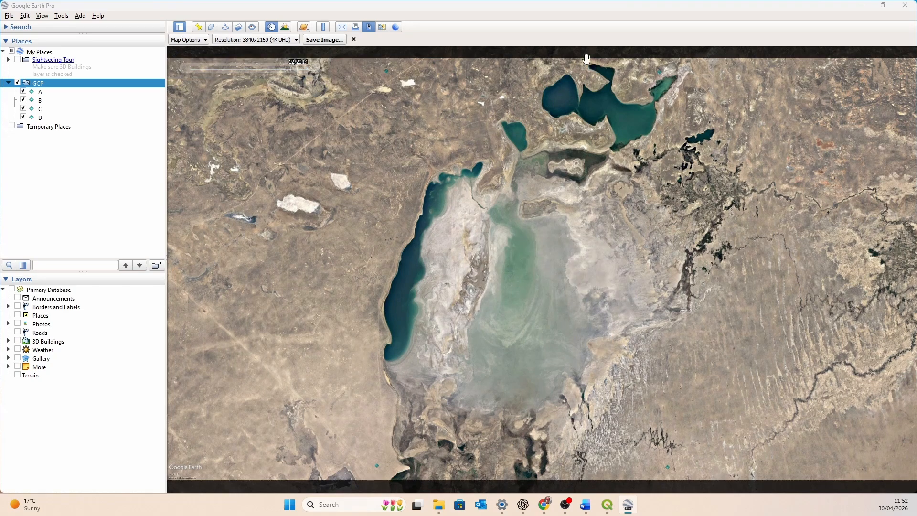
Step: Switch to the aral sea project in QGIS and check the program's version information
{"action": "left_click", "coordinate": [862, 6]}
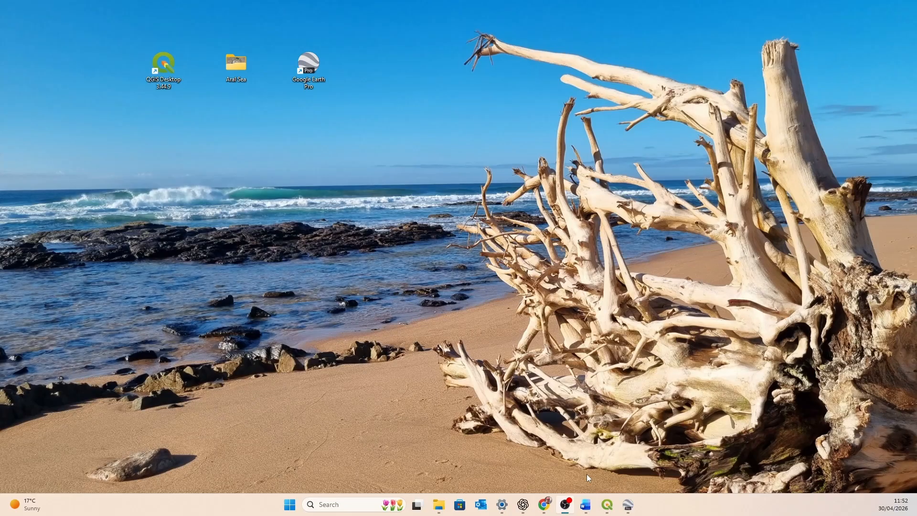
{"action": "left_click", "coordinate": [607, 505]}
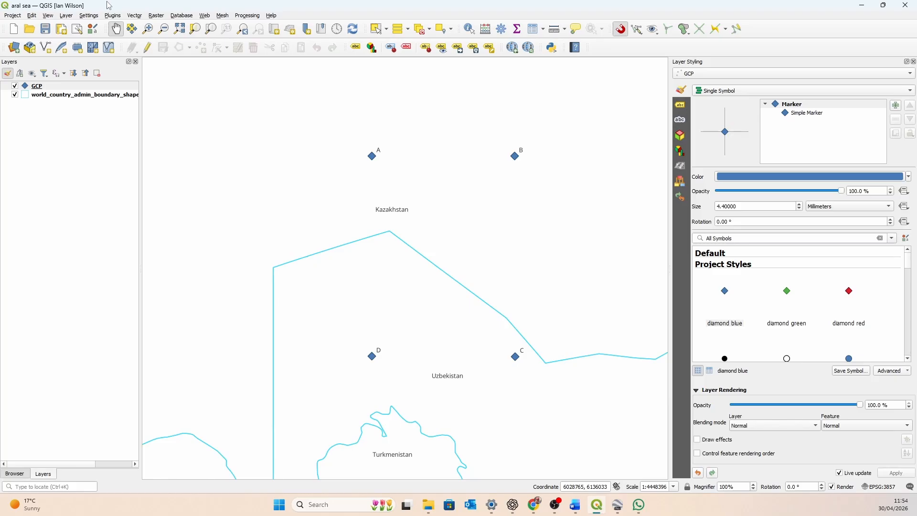
{"action": "left_click", "coordinate": [66, 17]}
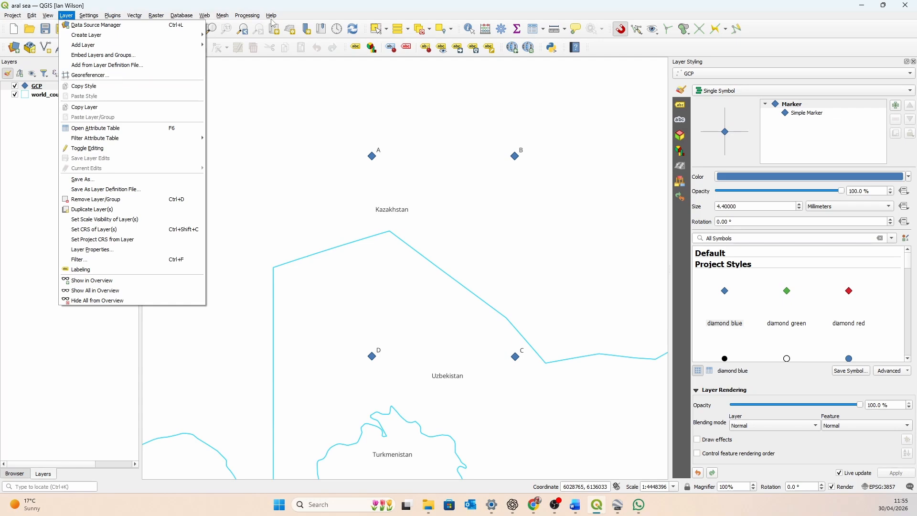
{"action": "mouse_move", "coordinate": [272, 15]}
{"action": "left_click", "coordinate": [311, 140]}
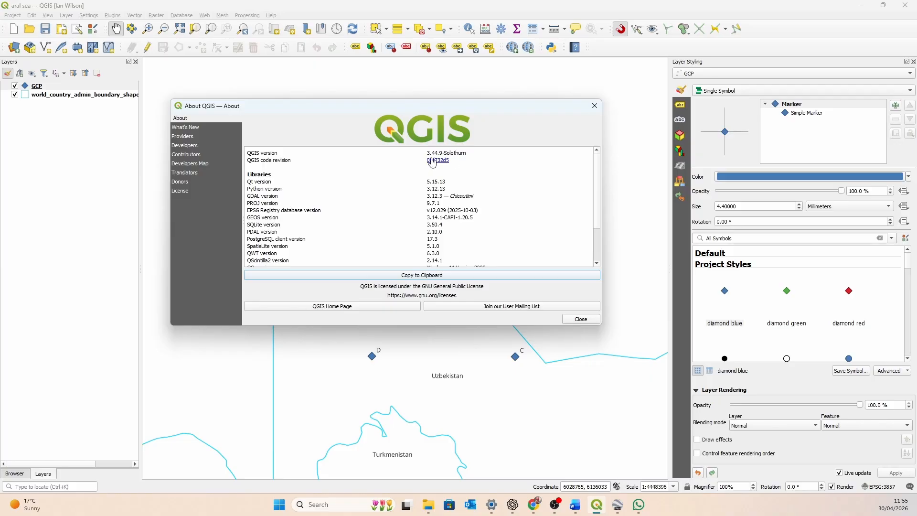
{"action": "left_click", "coordinate": [595, 107]}
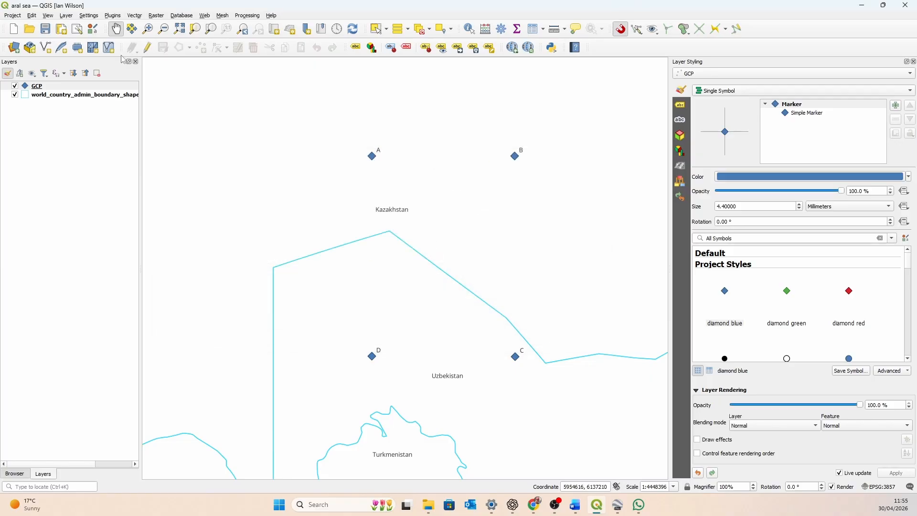
Step: Open the Georeferencer and make room for it by enlarging its image area and closing Layer Styling
{"action": "left_click", "coordinate": [66, 15]}
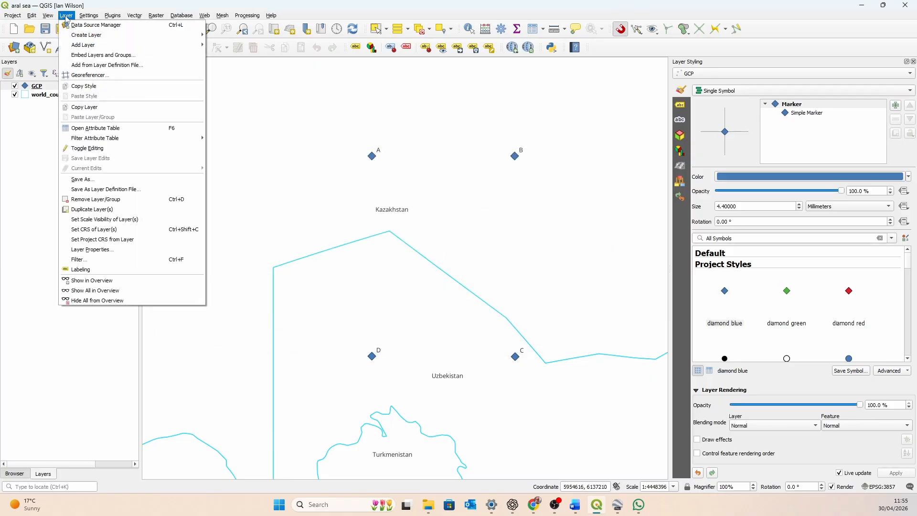
{"action": "left_click", "coordinate": [114, 74]}
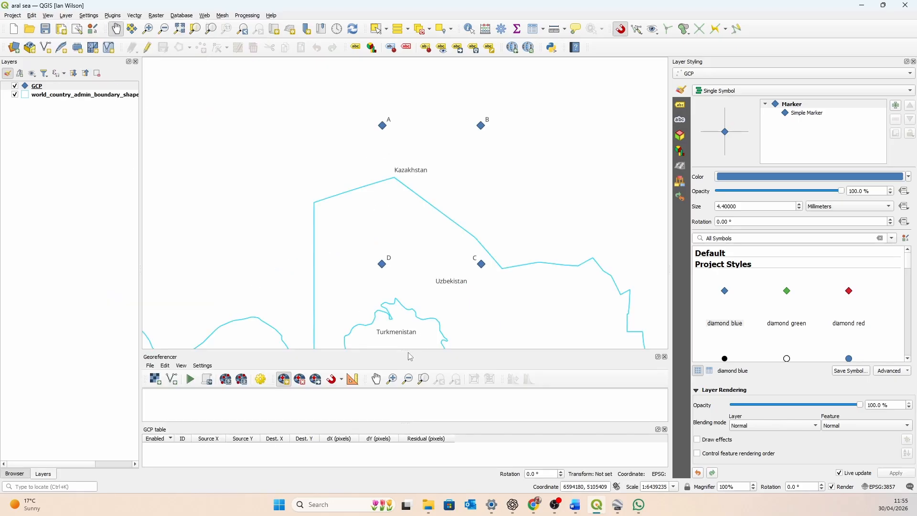
{"action": "left_click_drag", "start_coordinate": [404, 352], "coordinate": [396, 275]}
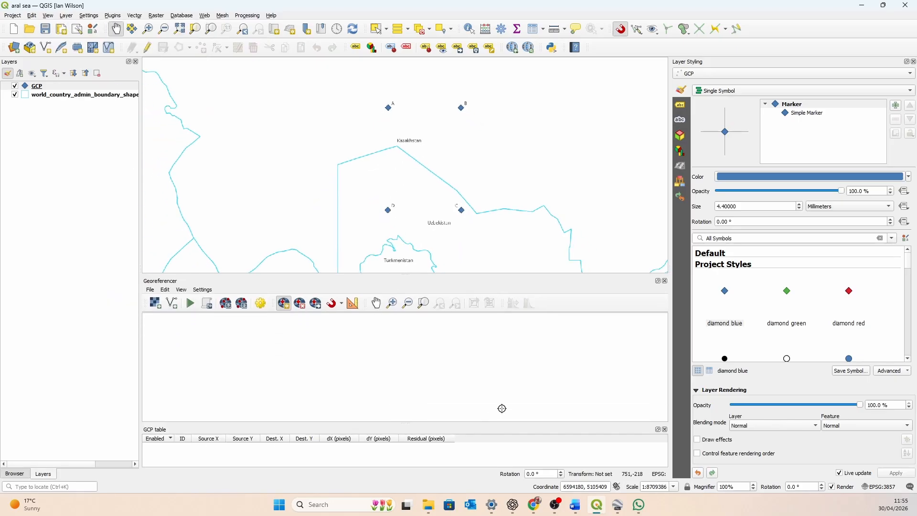
{"action": "left_click_drag", "start_coordinate": [269, 284], "coordinate": [283, 466]}
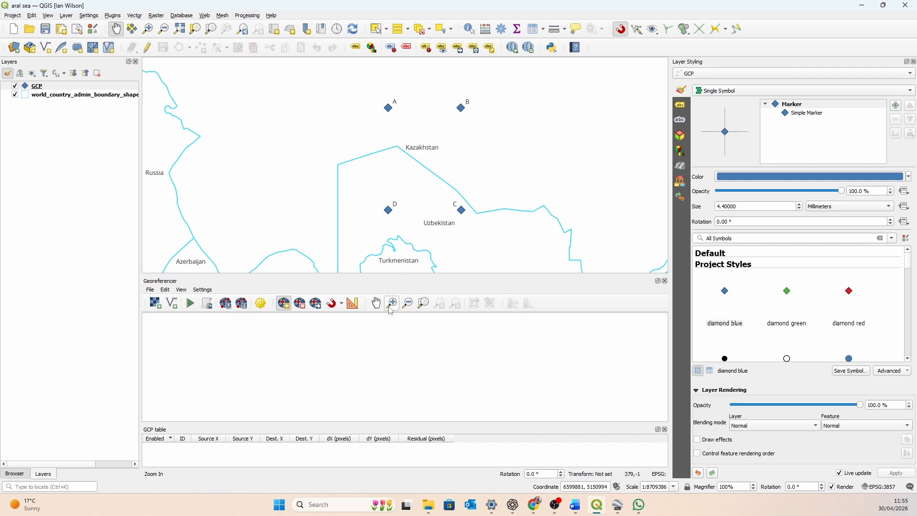
{"action": "left_click", "coordinate": [913, 62]}
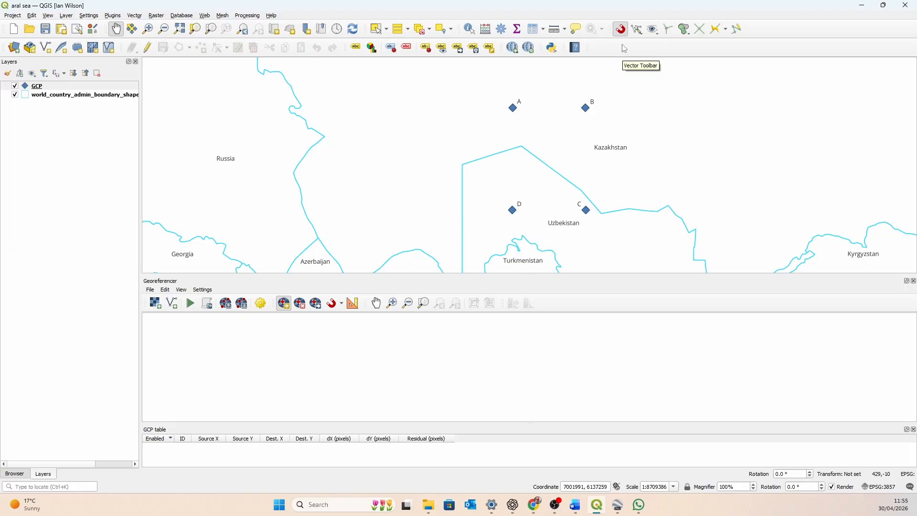
Step: Check that the Snapping Toolbar is displayed and toggle snapping off and back on
{"action": "right_click", "coordinate": [754, 28]}
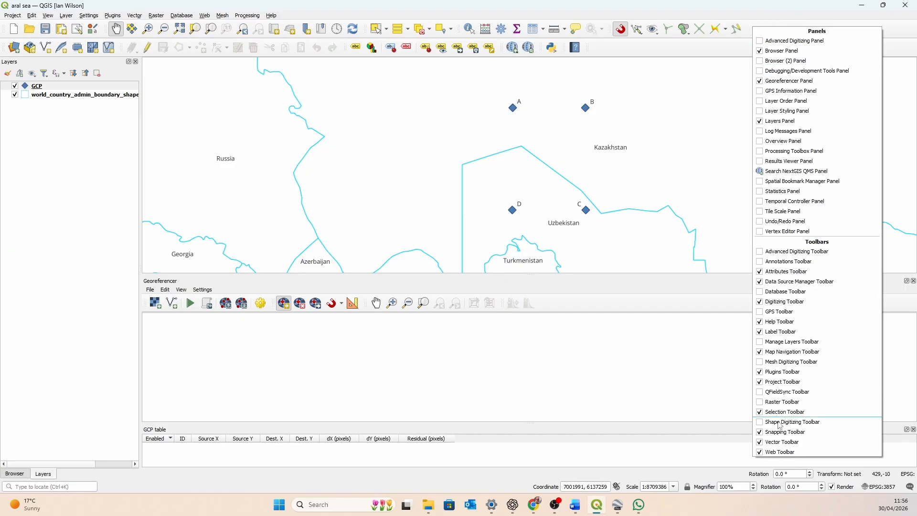
{"action": "left_click", "coordinate": [764, 312]}
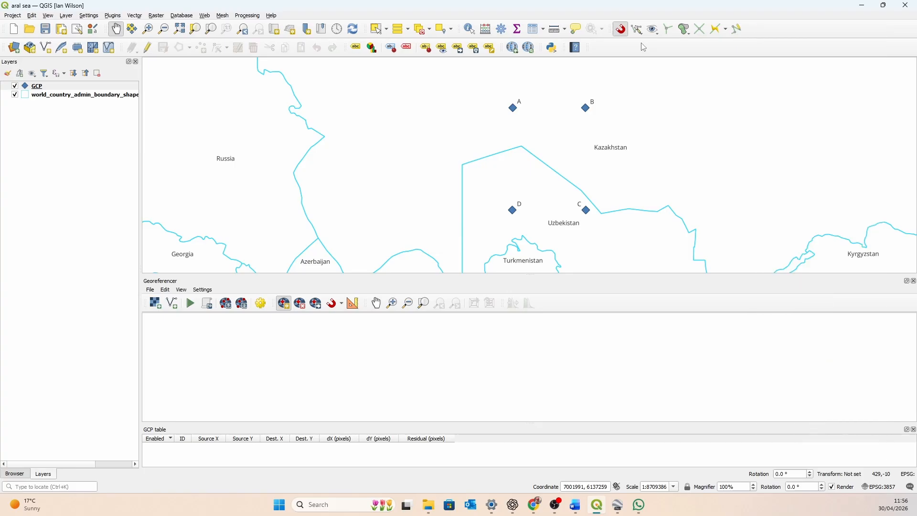
{"action": "left_click", "coordinate": [622, 30]}
{"action": "left_click", "coordinate": [622, 30]}
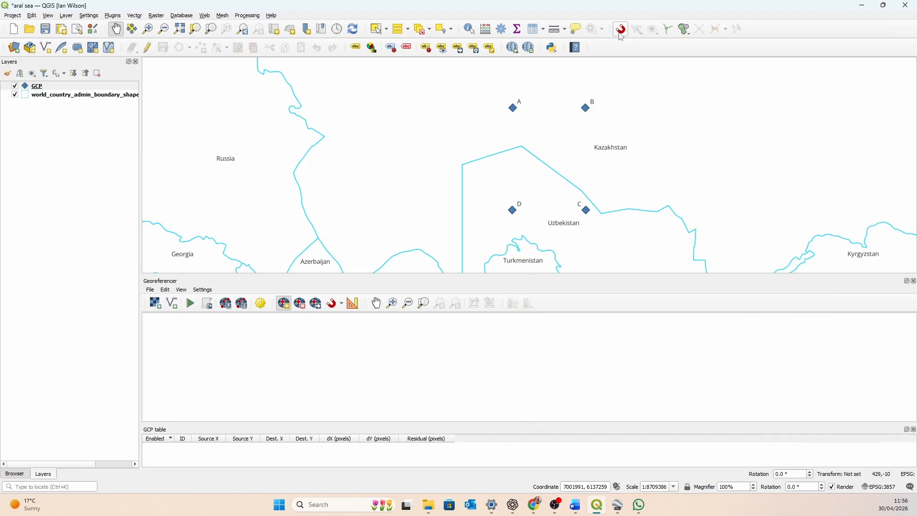
{"action": "left_click", "coordinate": [623, 30]}
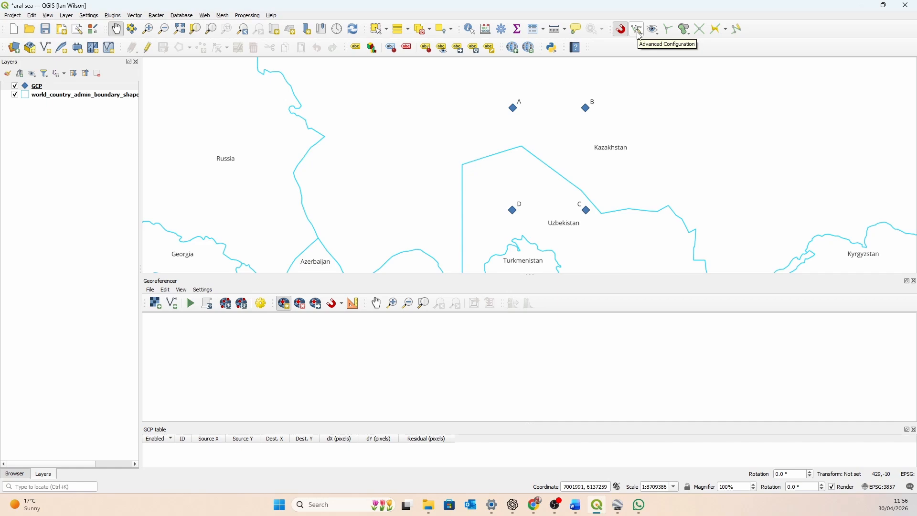
Step: Set the project snapping to Advanced Configuration and enable snapping for the GCP layer only
{"action": "left_click", "coordinate": [638, 32]}
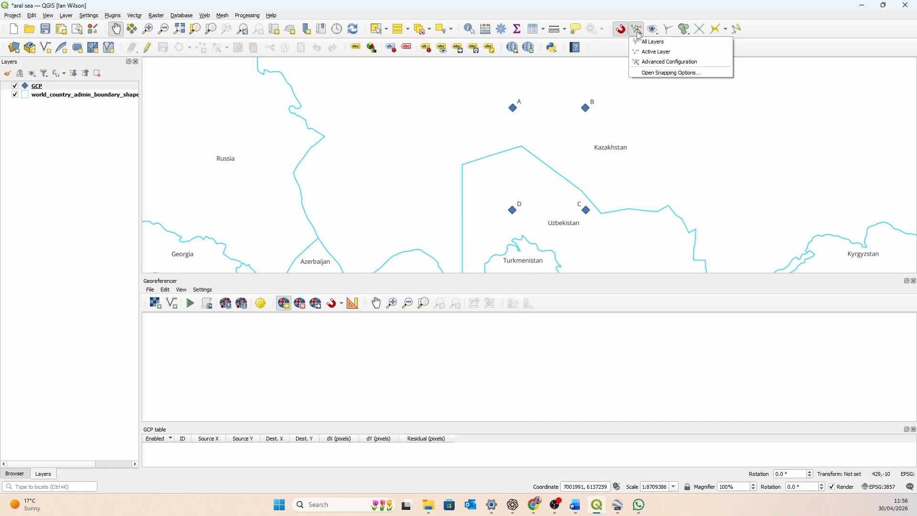
{"action": "left_click", "coordinate": [660, 74]}
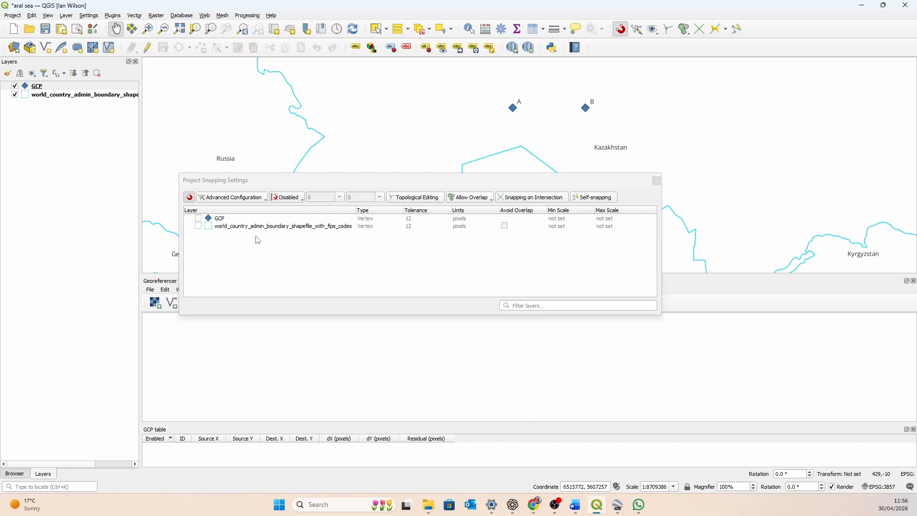
{"action": "left_click", "coordinate": [234, 203]}
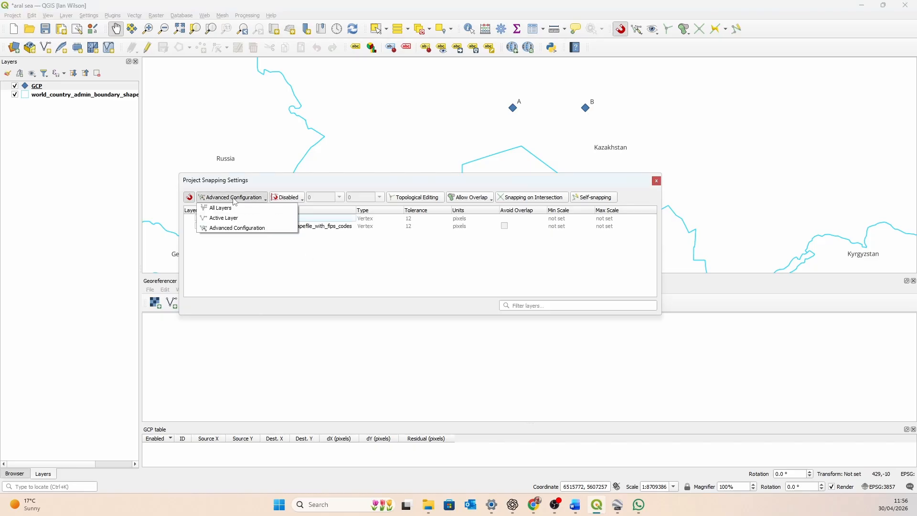
{"action": "left_click", "coordinate": [238, 227]}
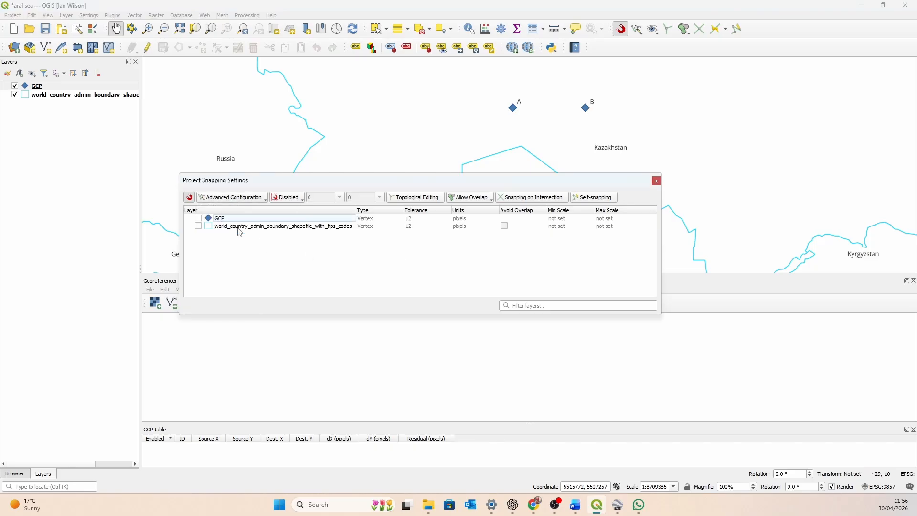
{"action": "left_click", "coordinate": [198, 219]}
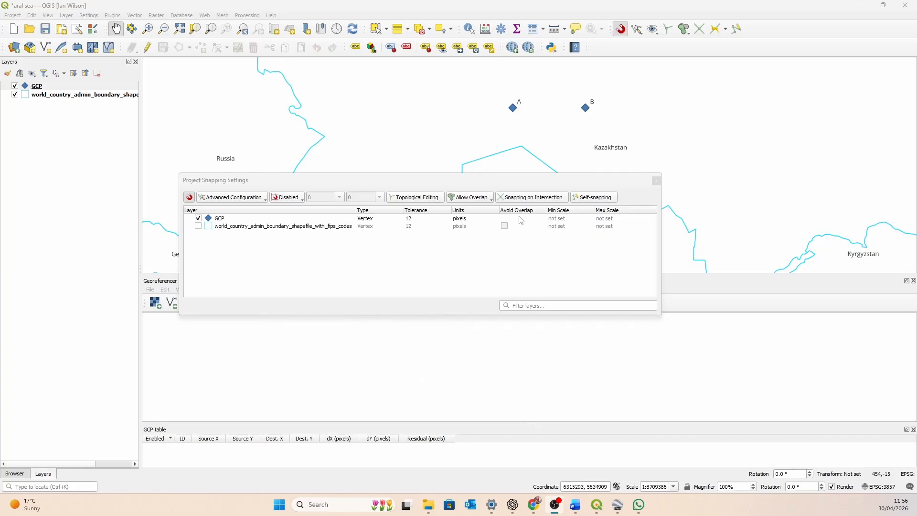
{"action": "left_click", "coordinate": [656, 181]}
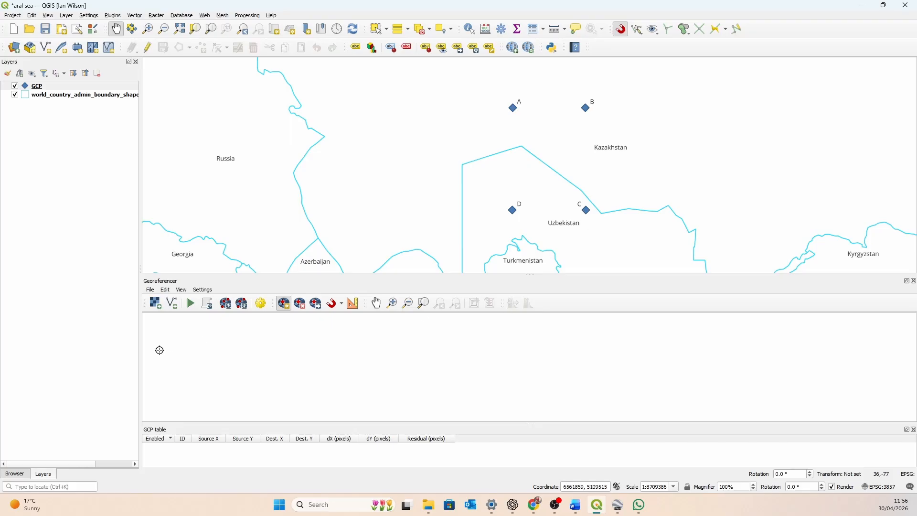
Step: Load the raster 1973.jpg from the Aral Sea folder on the desktop into the Georeferencer
{"action": "left_click", "coordinate": [155, 303]}
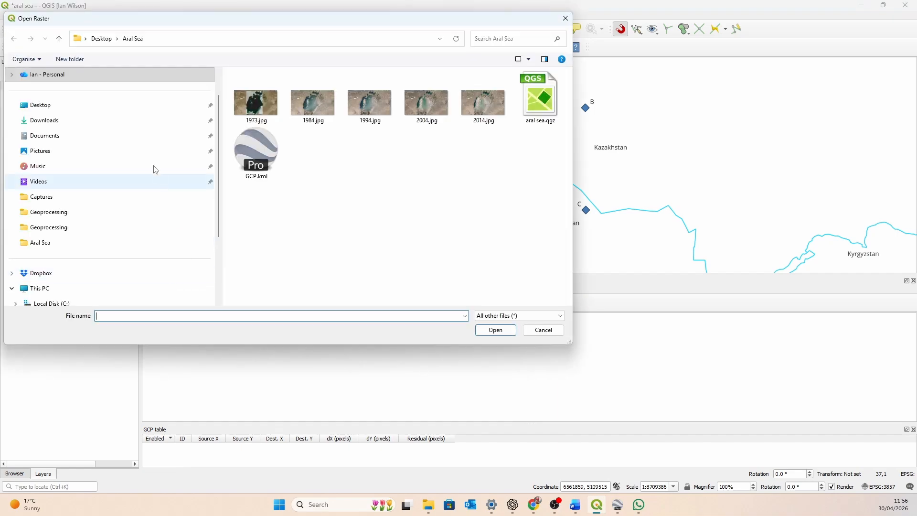
{"action": "left_click", "coordinate": [101, 38]}
{"action": "left_click", "coordinate": [274, 89]}
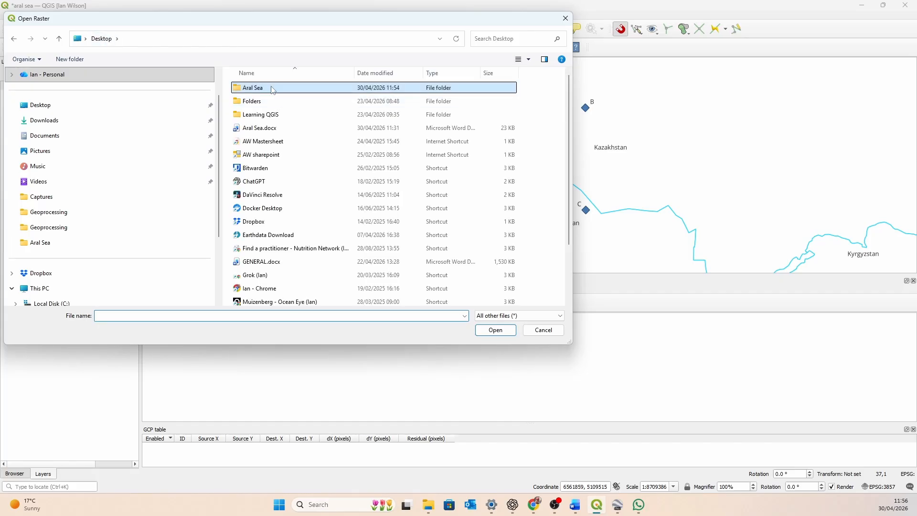
{"action": "double_click", "coordinate": [273, 90]}
{"action": "left_click", "coordinate": [261, 108]}
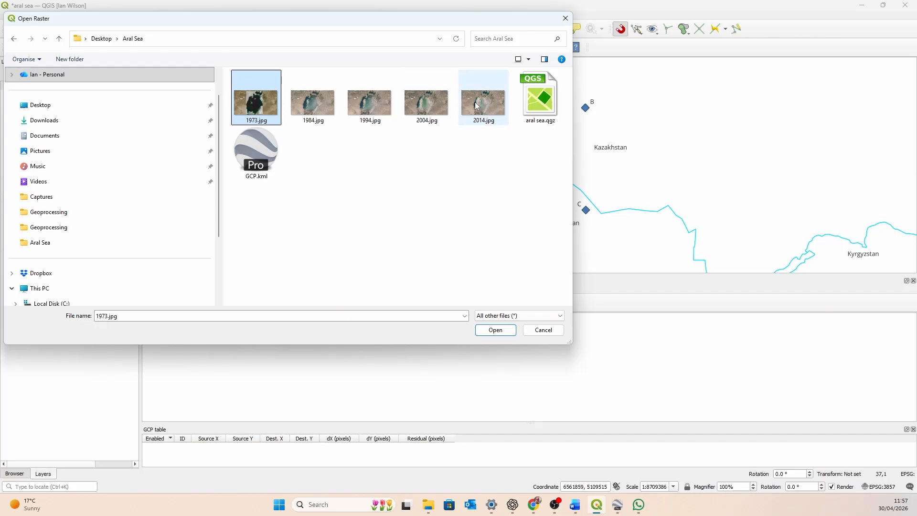
{"action": "left_click", "coordinate": [493, 334]}
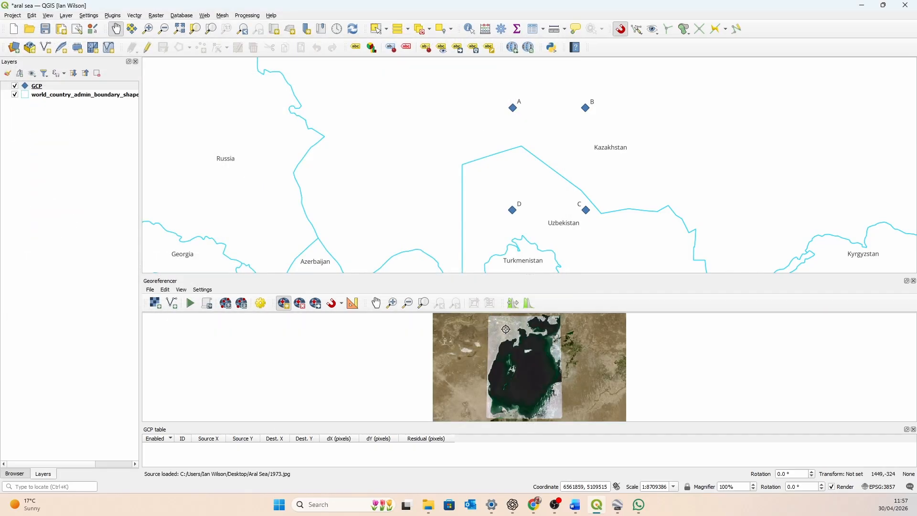
Step: Add a ground control point at the centre of the 1973 image's upper-left marker, taking its coordinates from point A on the map canvas
{"action": "scroll", "coordinate": [498, 318], "scroll_direction": "up", "scroll_amount": 2}
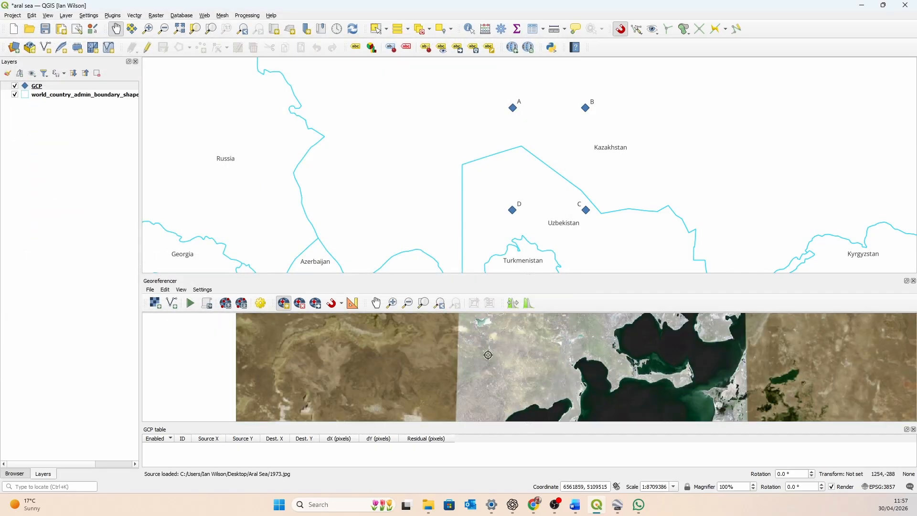
{"action": "scroll", "coordinate": [488, 355], "scroll_direction": "down", "scroll_amount": 1}
{"action": "scroll", "coordinate": [471, 356], "scroll_direction": "up", "scroll_amount": 4}
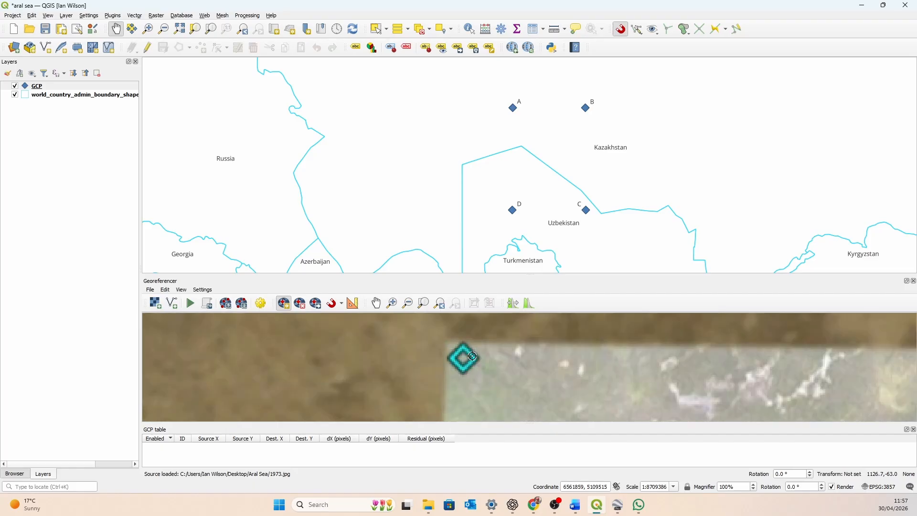
{"action": "scroll", "coordinate": [467, 355], "scroll_direction": "up", "scroll_amount": 2}
{"action": "scroll", "coordinate": [463, 356], "scroll_direction": "down", "scroll_amount": 1}
{"action": "scroll", "coordinate": [418, 344], "scroll_direction": "down", "scroll_amount": 1}
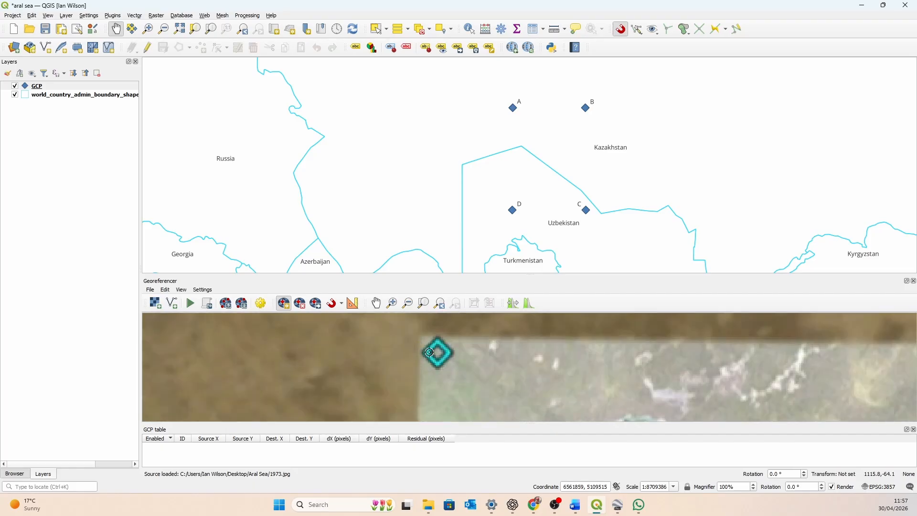
{"action": "scroll", "coordinate": [428, 353], "scroll_direction": "down", "scroll_amount": 1}
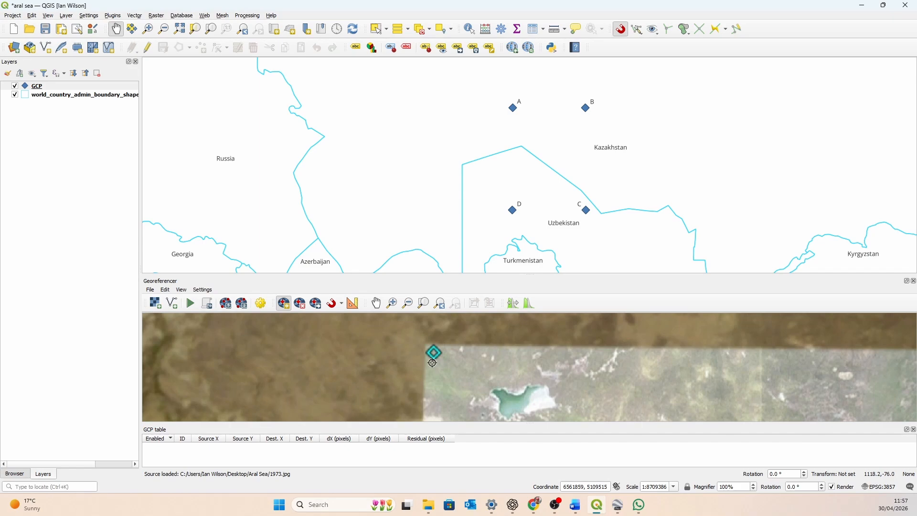
{"action": "scroll", "coordinate": [433, 364], "scroll_direction": "up", "scroll_amount": 1}
{"action": "scroll", "coordinate": [402, 352], "scroll_direction": "down", "scroll_amount": 1}
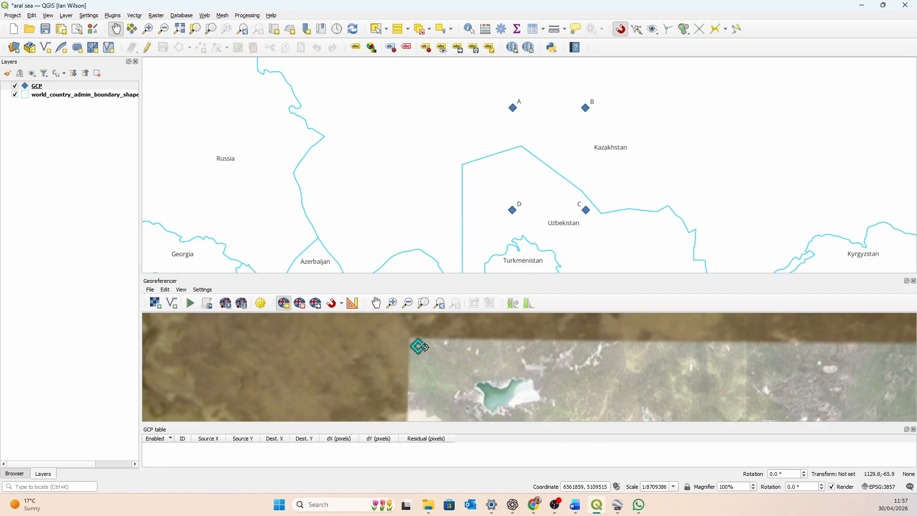
{"action": "scroll", "coordinate": [419, 356], "scroll_direction": "up", "scroll_amount": 2}
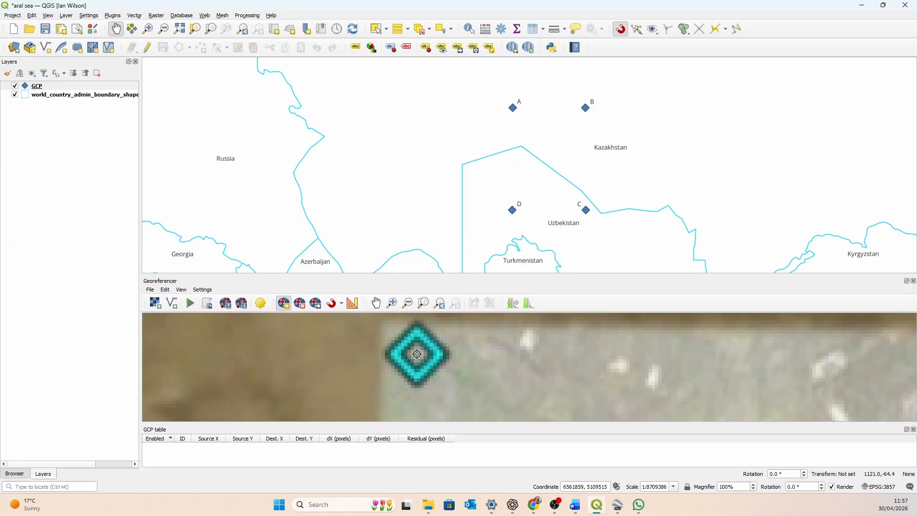
{"action": "left_click", "coordinate": [417, 354]}
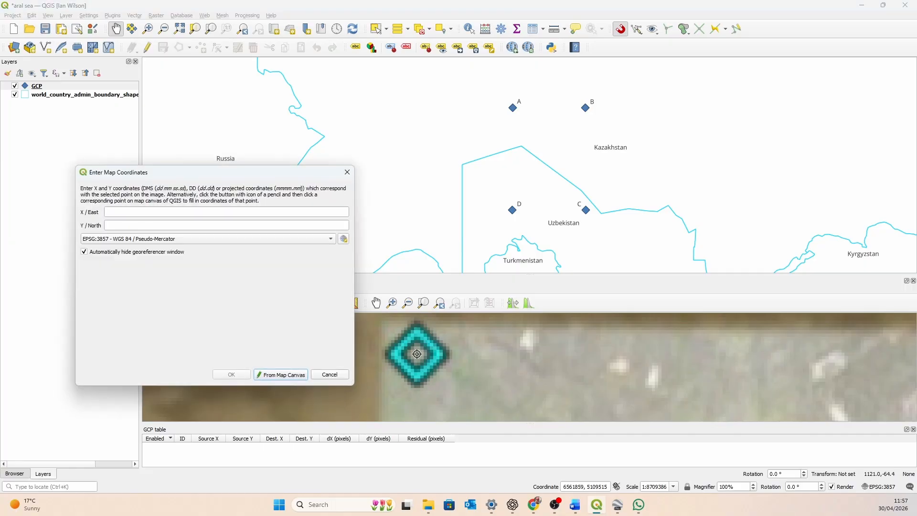
{"action": "left_click", "coordinate": [284, 377]}
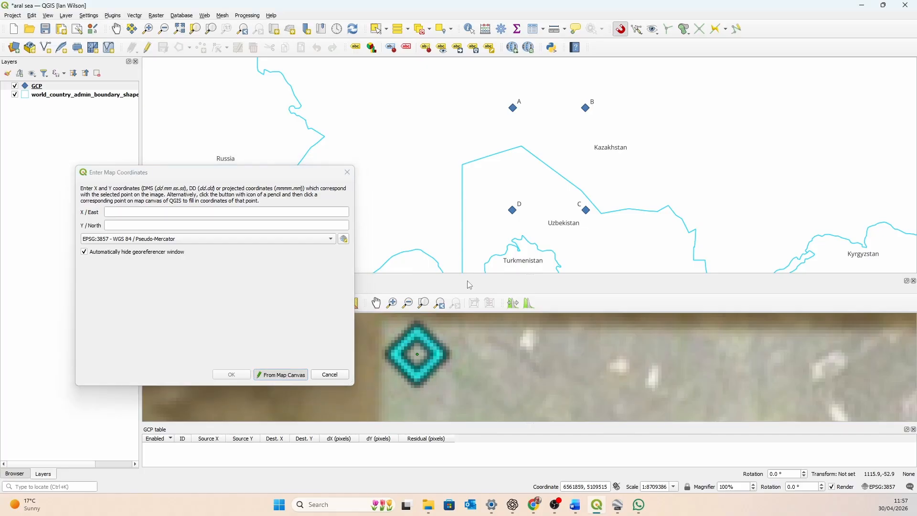
{"action": "left_click", "coordinate": [513, 108]}
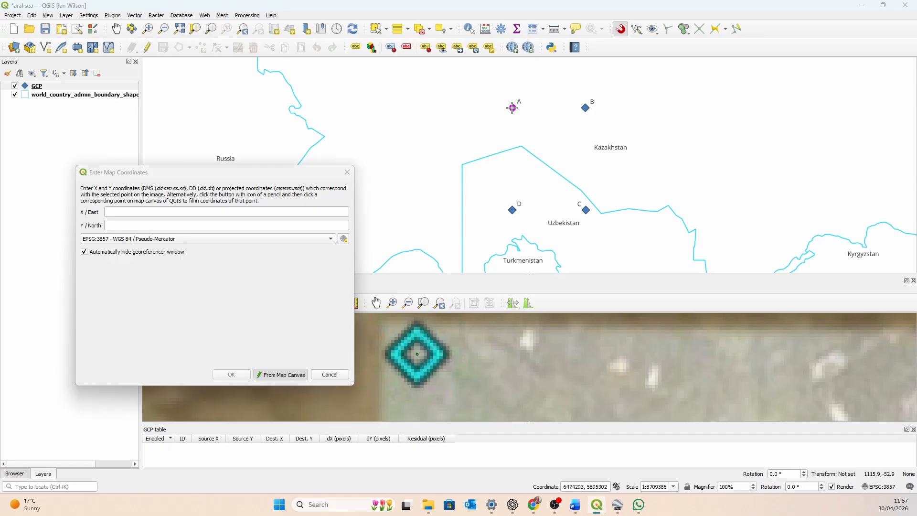
{"action": "left_click", "coordinate": [238, 372]}
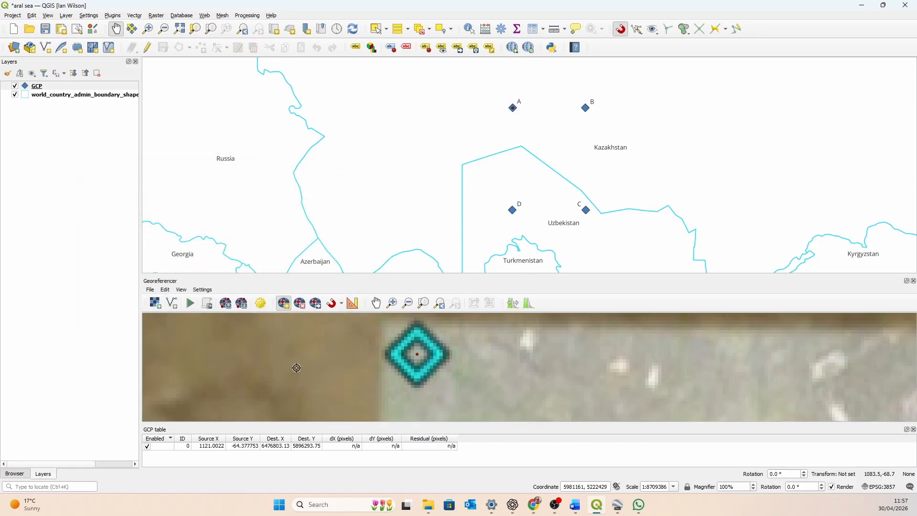
Step: Add a ground control point at the centre of the 1973 image's upper-right marker, taking its coordinates from point B on the map canvas
{"action": "scroll", "coordinate": [297, 369], "scroll_direction": "down", "scroll_amount": 5}
{"action": "scroll", "coordinate": [276, 363], "scroll_direction": "down", "scroll_amount": 1}
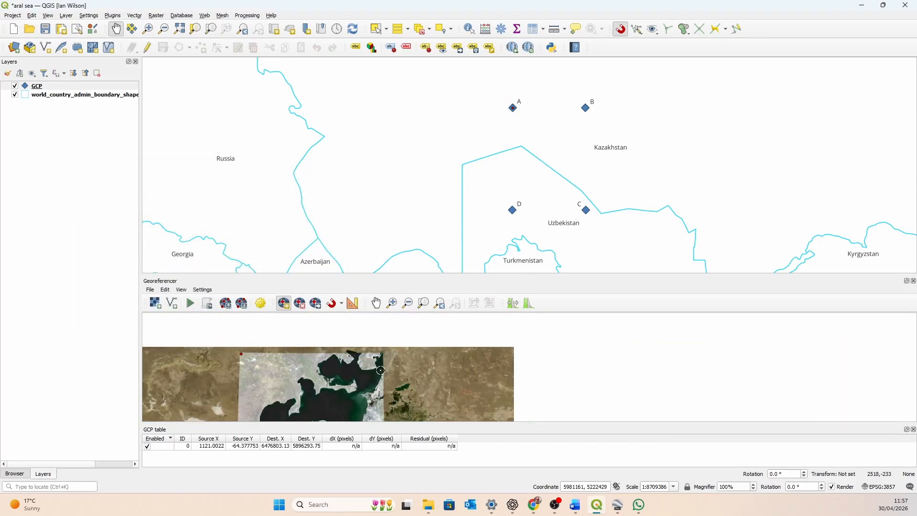
{"action": "scroll", "coordinate": [383, 356], "scroll_direction": "up", "scroll_amount": 2}
{"action": "scroll", "coordinate": [421, 340], "scroll_direction": "up", "scroll_amount": 2}
{"action": "scroll", "coordinate": [433, 375], "scroll_direction": "down", "scroll_amount": 3}
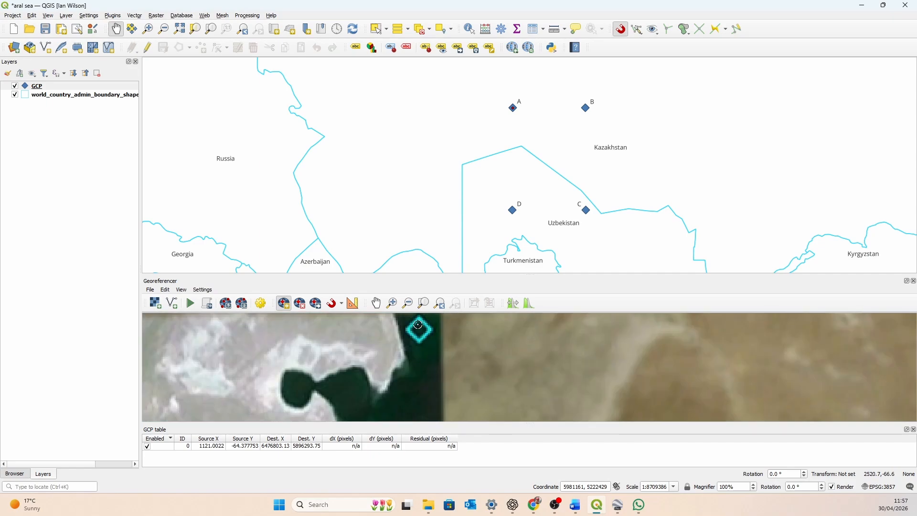
{"action": "scroll", "coordinate": [420, 364], "scroll_direction": "up", "scroll_amount": 2}
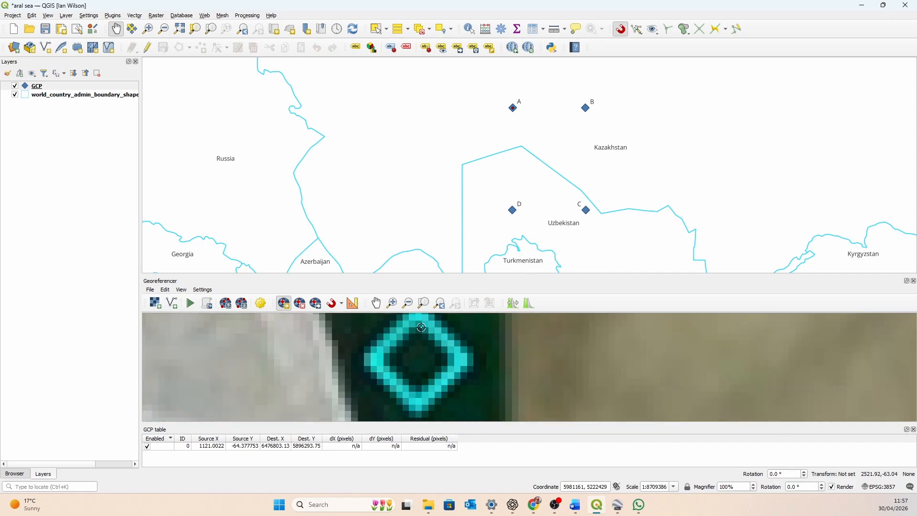
{"action": "left_click", "coordinate": [417, 359]}
{"action": "left_click", "coordinate": [270, 377]}
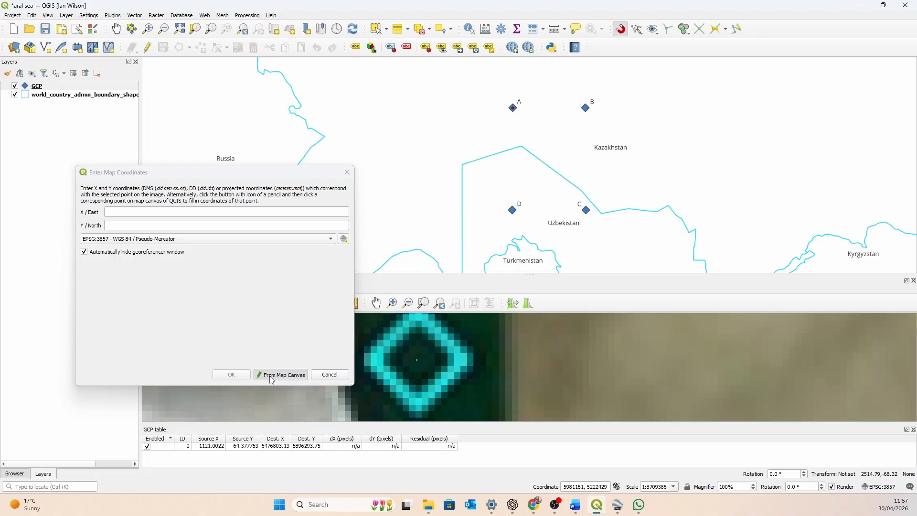
{"action": "left_click", "coordinate": [586, 109]}
{"action": "left_click", "coordinate": [240, 375]}
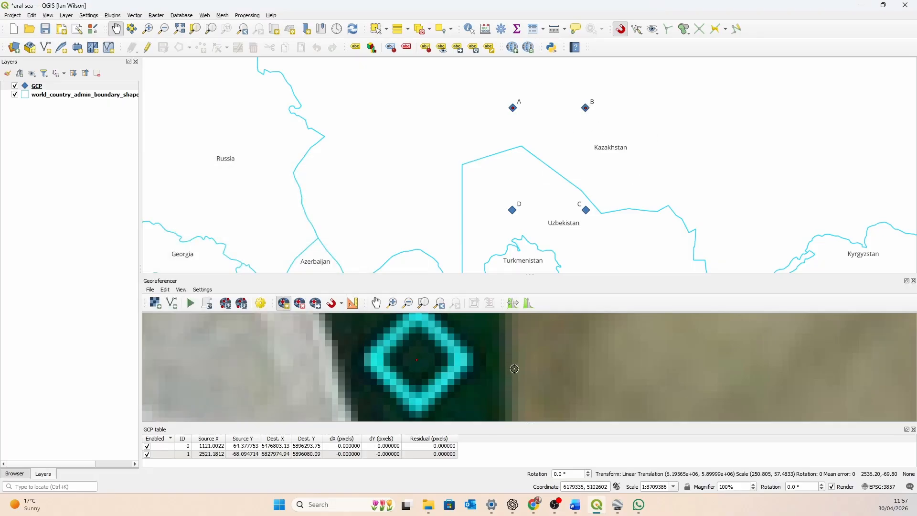
Step: Add a ground control point at the centre of the 1973 image's lower-right marker, using point C on the map canvas for its coordinates
{"action": "scroll", "coordinate": [514, 369], "scroll_direction": "down", "scroll_amount": 10}
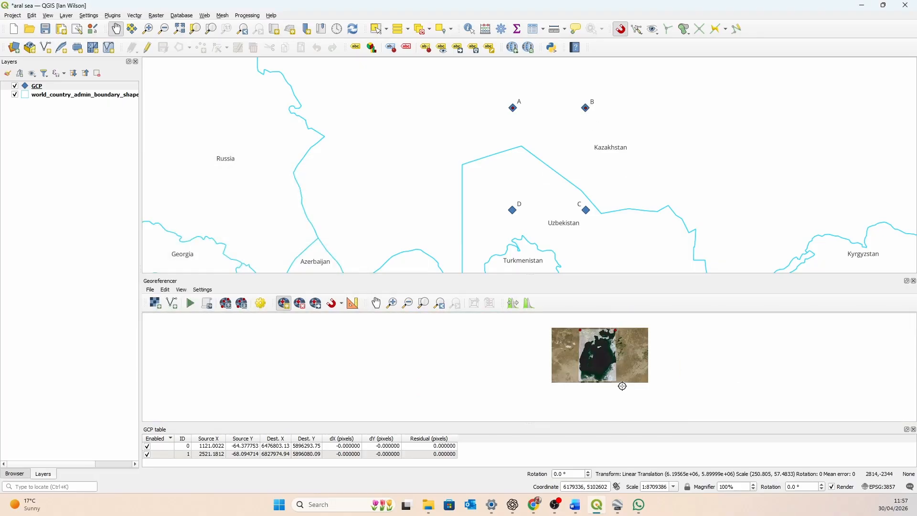
{"action": "scroll", "coordinate": [592, 344], "scroll_direction": "up", "scroll_amount": 5}
{"action": "scroll", "coordinate": [573, 342], "scroll_direction": "up", "scroll_amount": 5}
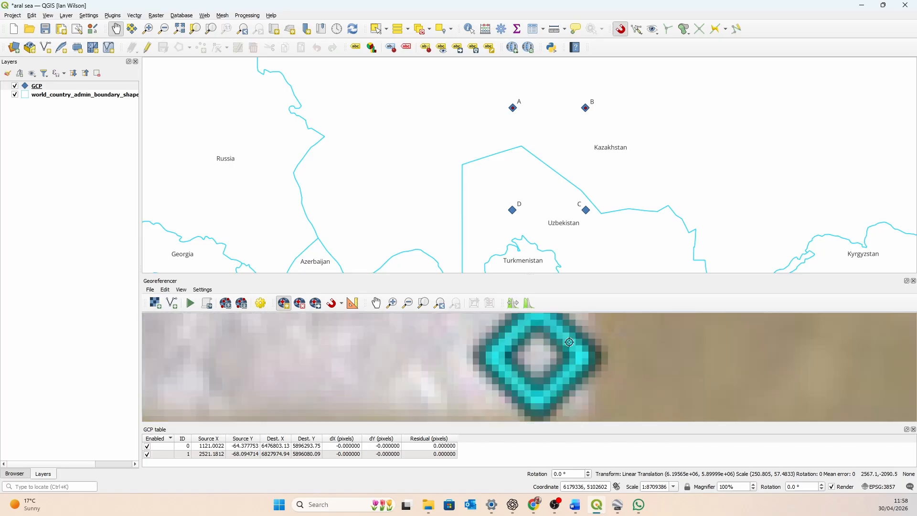
{"action": "left_click", "coordinate": [537, 357]}
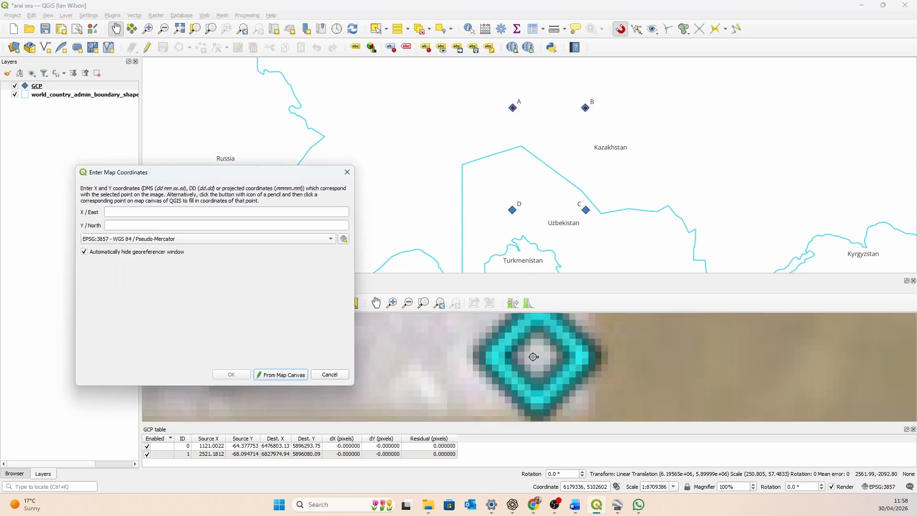
{"action": "left_click", "coordinate": [275, 375]}
{"action": "left_click", "coordinate": [586, 210]}
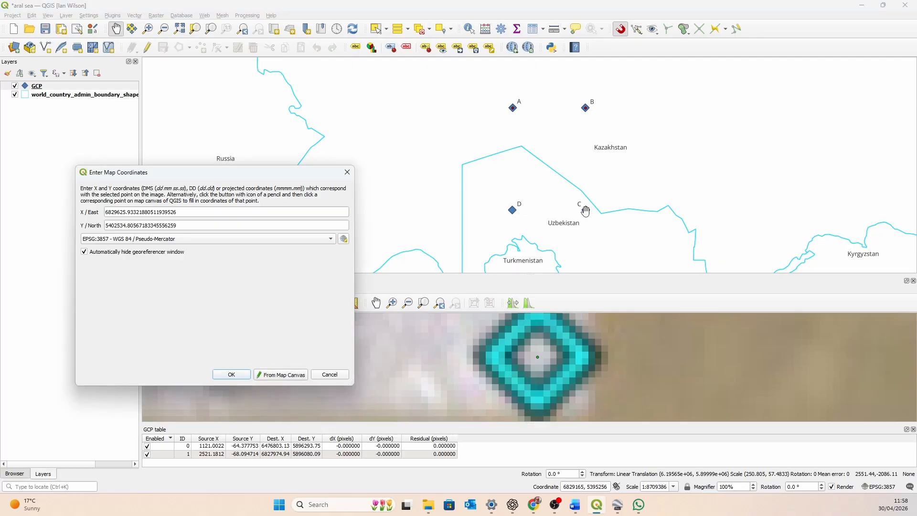
{"action": "left_click", "coordinate": [232, 374]}
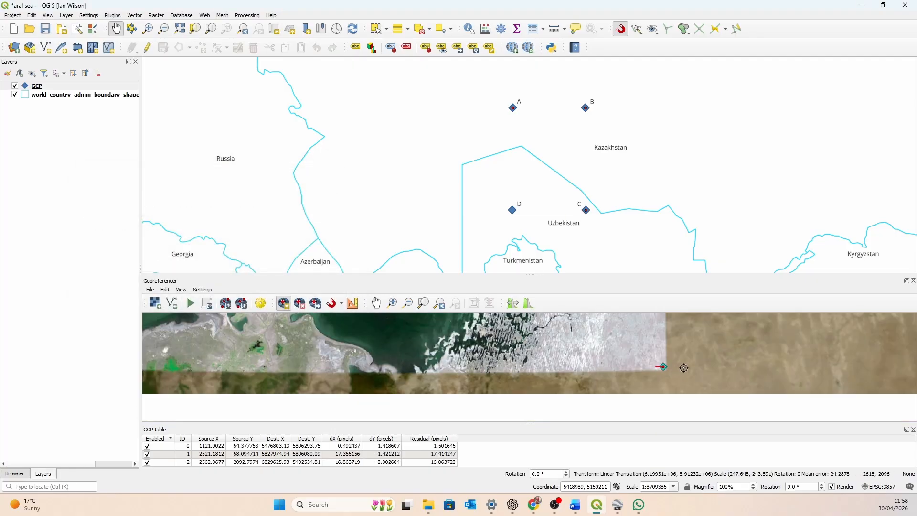
Step: Add a ground control point at the centre of the 1973 image's lower-left marker, using point D on the map canvas for its coordinates
{"action": "scroll", "coordinate": [748, 374], "scroll_direction": "down", "scroll_amount": 2}
{"action": "scroll", "coordinate": [583, 375], "scroll_direction": "up", "scroll_amount": 2}
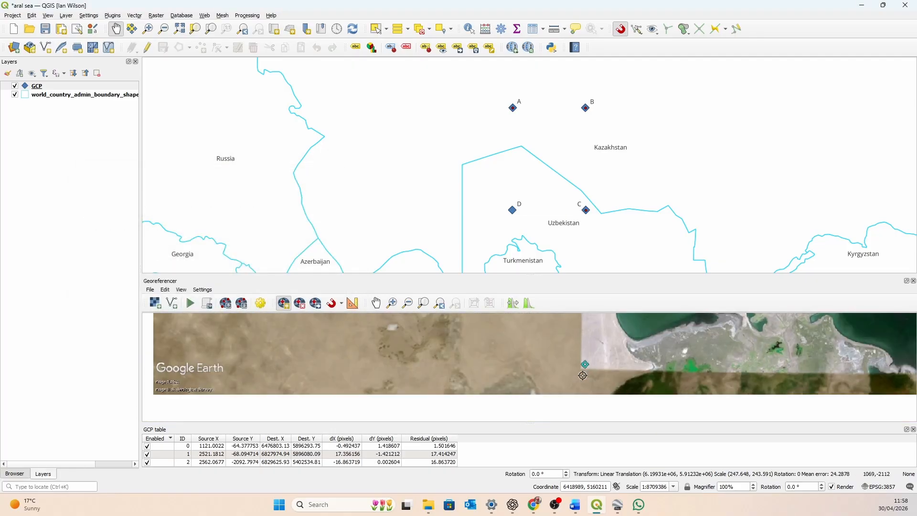
{"action": "scroll", "coordinate": [583, 375], "scroll_direction": "up", "scroll_amount": 4}
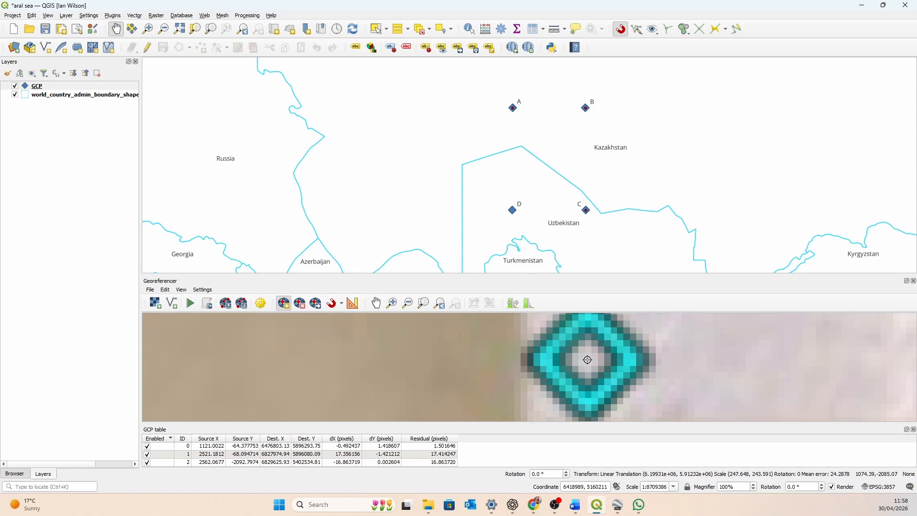
{"action": "left_click", "coordinate": [587, 360]}
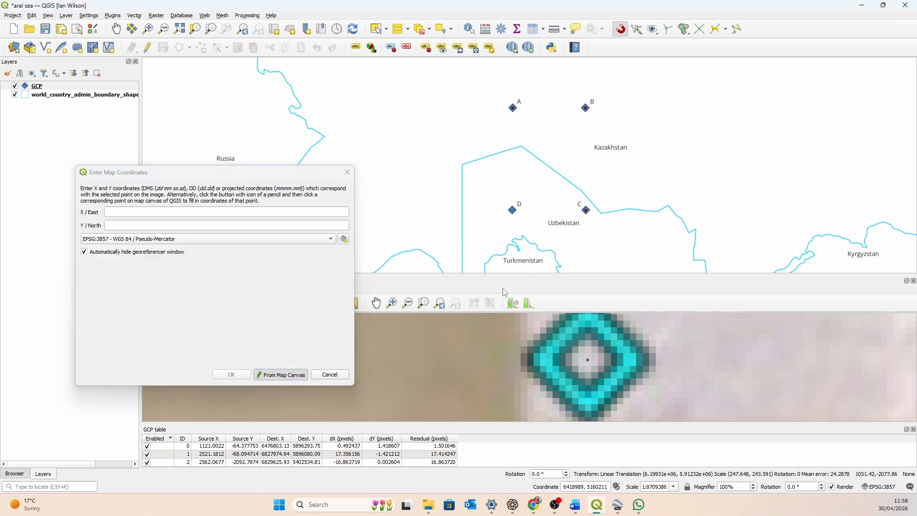
{"action": "left_click", "coordinate": [513, 209]}
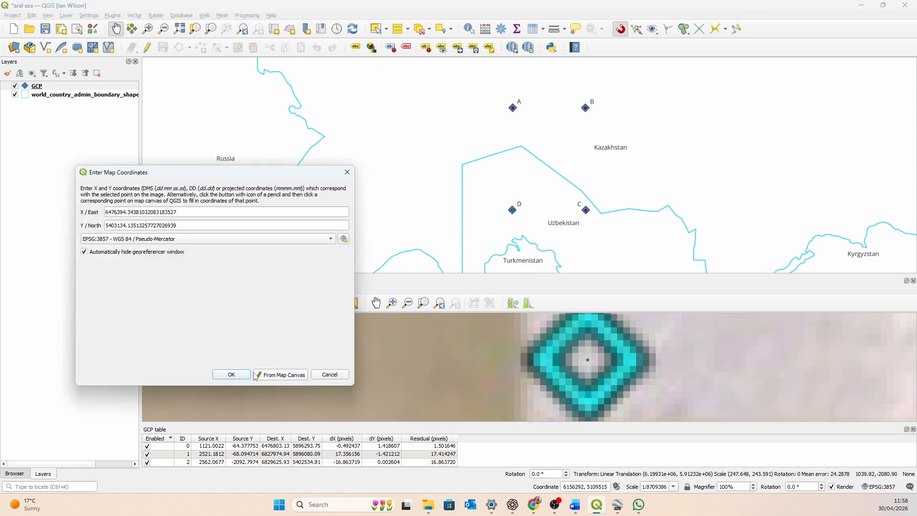
{"action": "left_click", "coordinate": [232, 375]}
Step: Set the transformation's target CRS to EPSG:3857 with world file output only, and run the georeferencing of the 1973 image
{"action": "scroll", "coordinate": [432, 388], "scroll_direction": "down", "scroll_amount": 6}
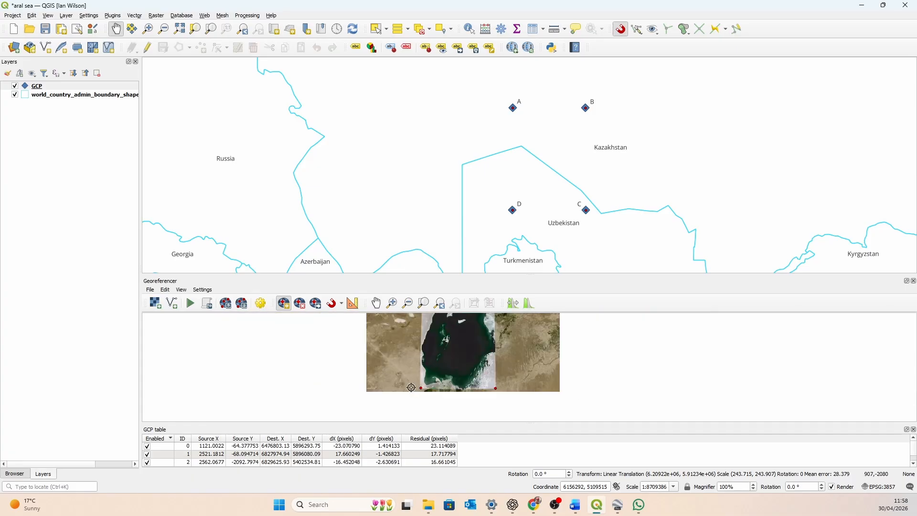
{"action": "scroll", "coordinate": [411, 388], "scroll_direction": "down", "scroll_amount": 3}
{"action": "scroll", "coordinate": [447, 386], "scroll_direction": "up", "scroll_amount": 2}
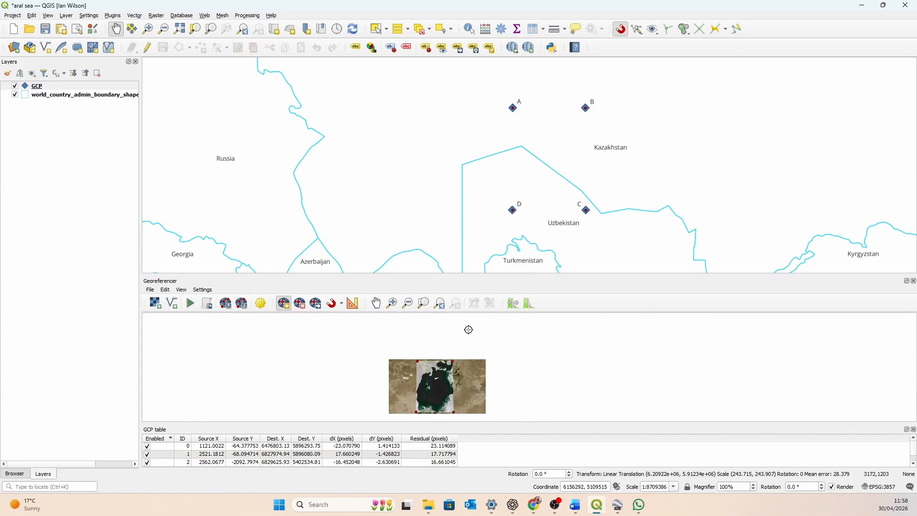
{"action": "scroll", "coordinate": [436, 407], "scroll_direction": "up", "scroll_amount": 2}
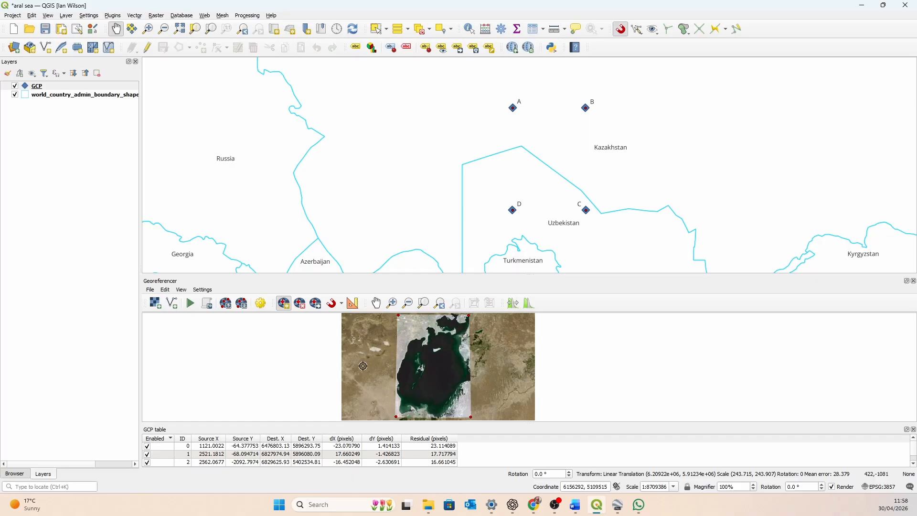
{"action": "left_click", "coordinate": [262, 306]}
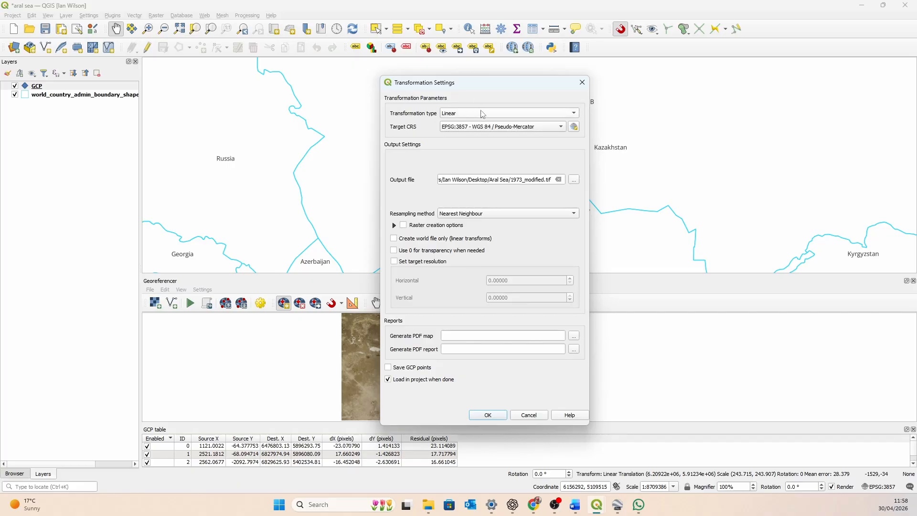
{"action": "left_click", "coordinate": [547, 128]}
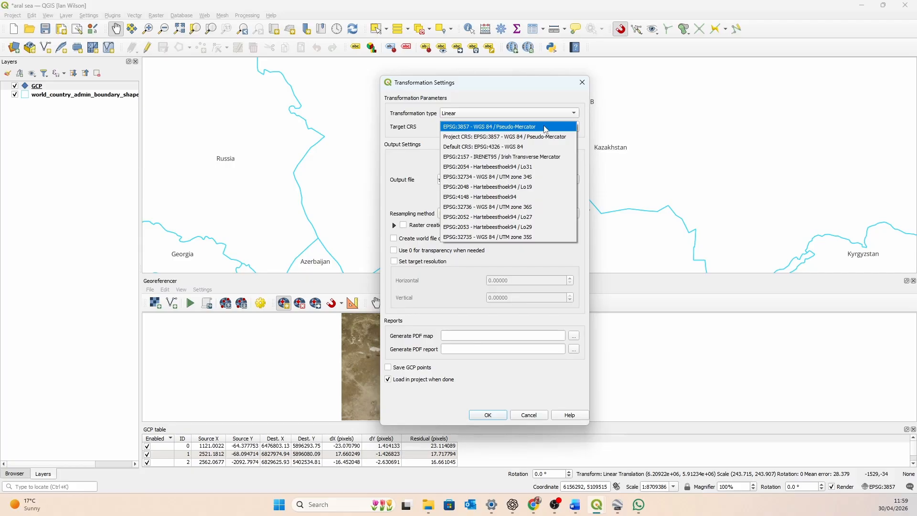
{"action": "left_click", "coordinate": [546, 127]}
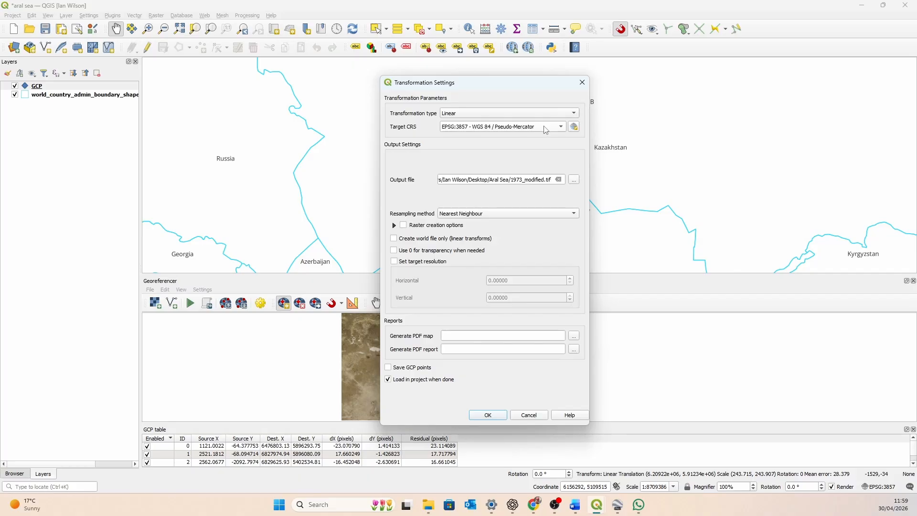
{"action": "left_click", "coordinate": [394, 239]}
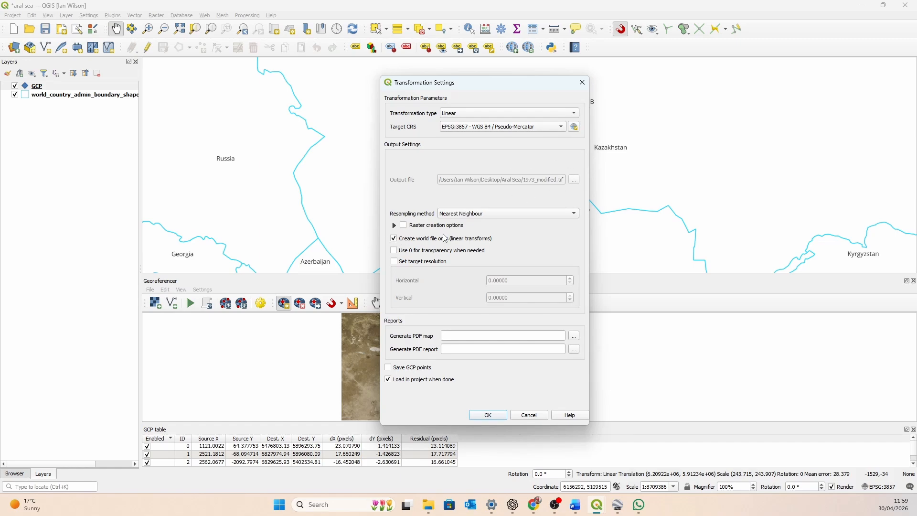
{"action": "left_click", "coordinate": [493, 416]}
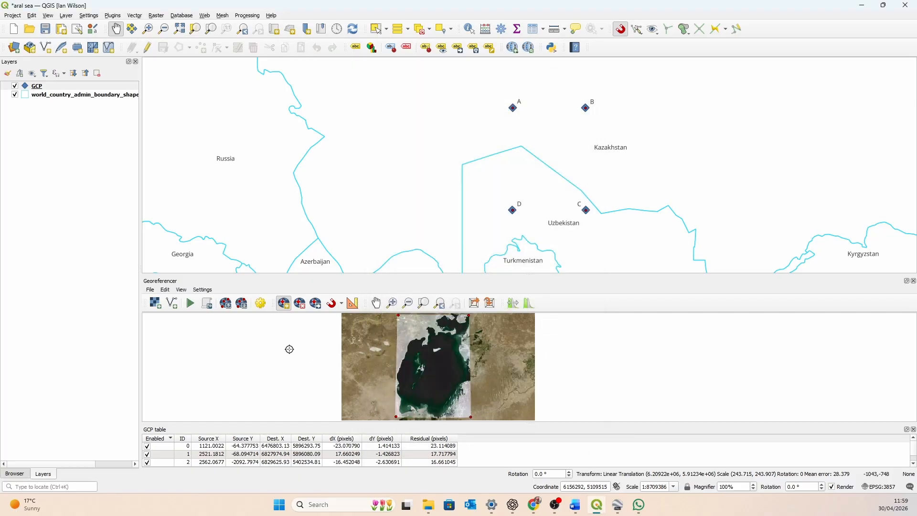
{"action": "left_click", "coordinate": [191, 304]}
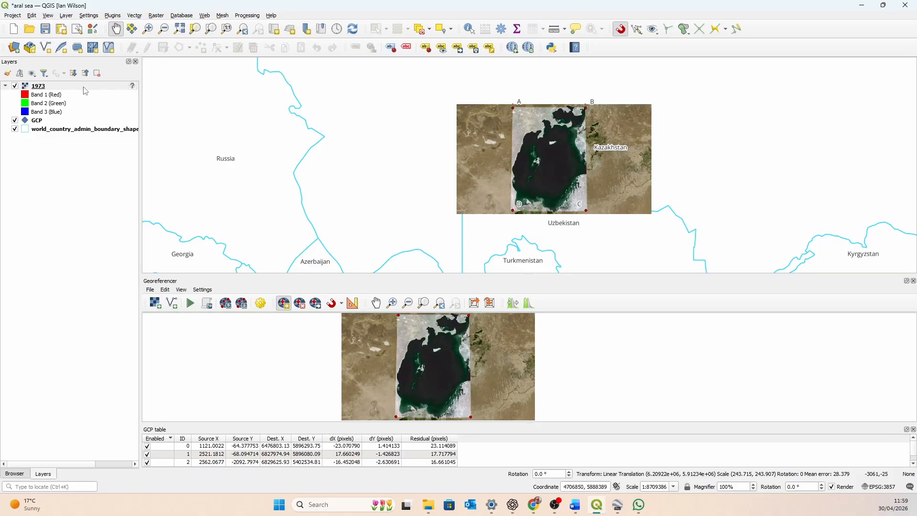
Step: Set the 1973 raster layer's CRS to EPSG:3857 and move the layer beneath the GCP and country boundary layers
{"action": "right_click", "coordinate": [110, 88]}
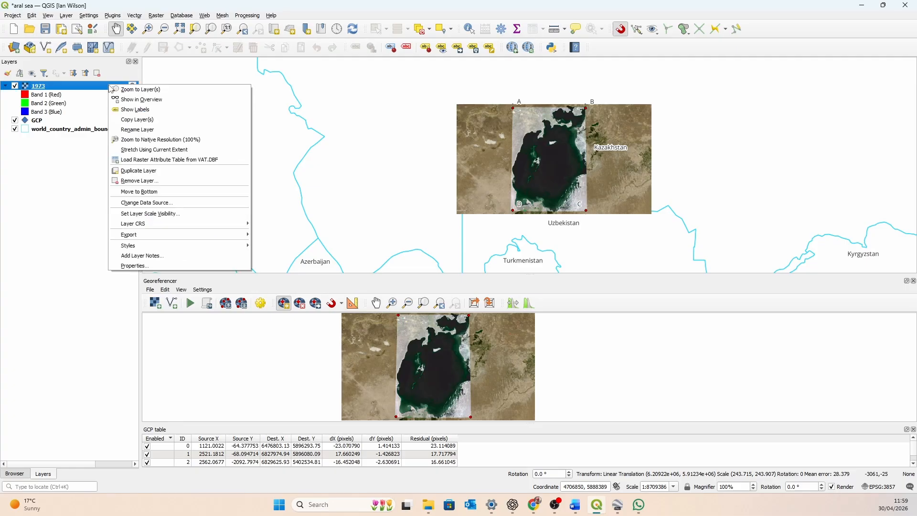
{"action": "mouse_move", "coordinate": [190, 225]}
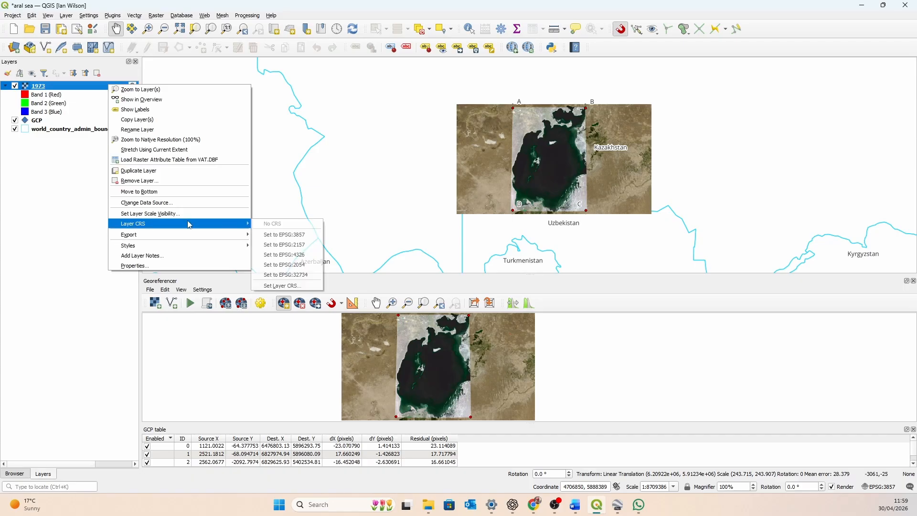
{"action": "left_click", "coordinate": [303, 234]}
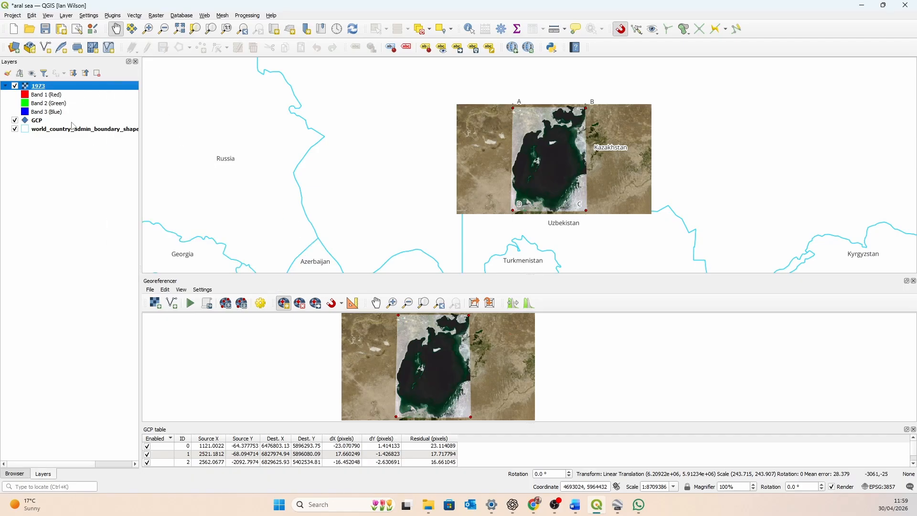
{"action": "left_click_drag", "start_coordinate": [65, 88], "coordinate": [63, 153]}
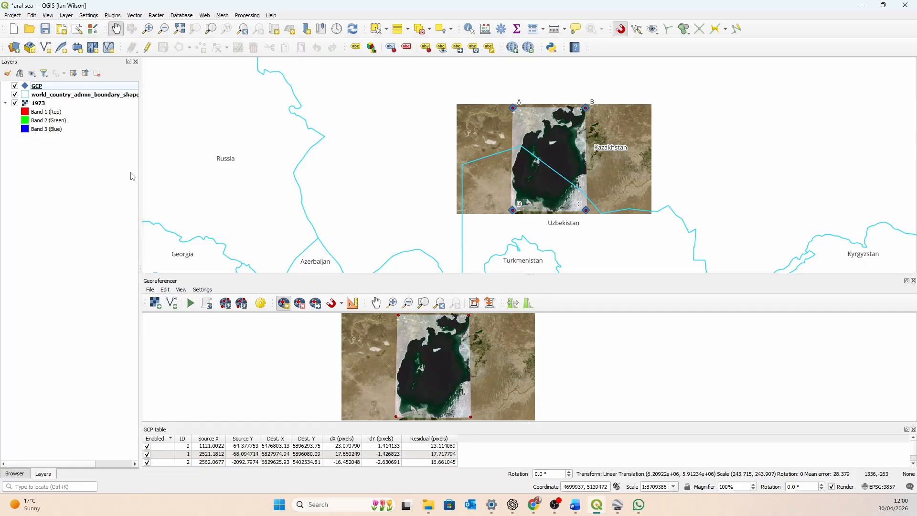
Step: Open 1973.wld from the Aral Sea folder in Notepad++ and examine the world file's contents alongside the folder's file list
{"action": "mouse_move", "coordinate": [429, 508]}
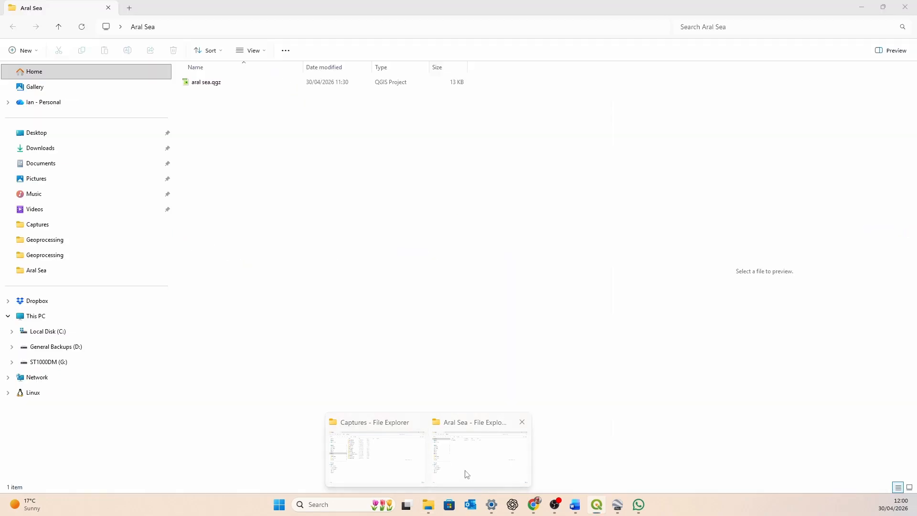
{"action": "left_click", "coordinate": [470, 461]}
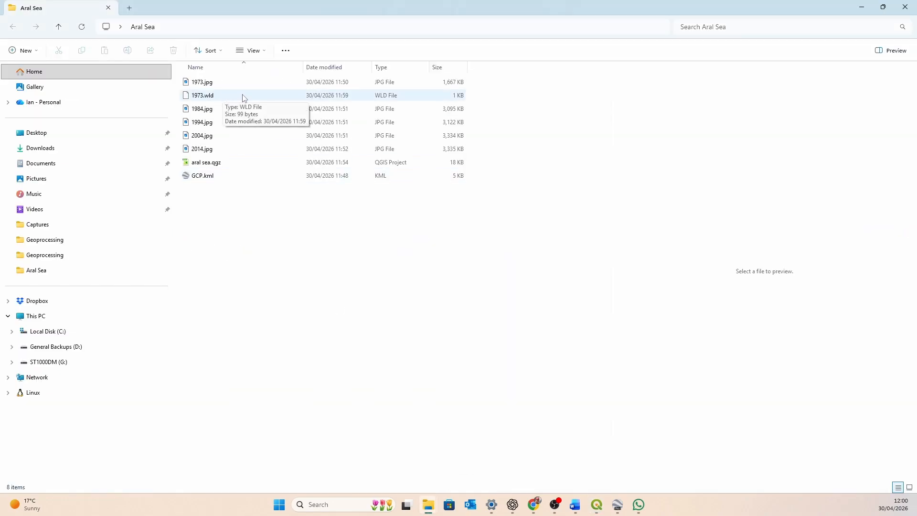
{"action": "left_click", "coordinate": [228, 98]}
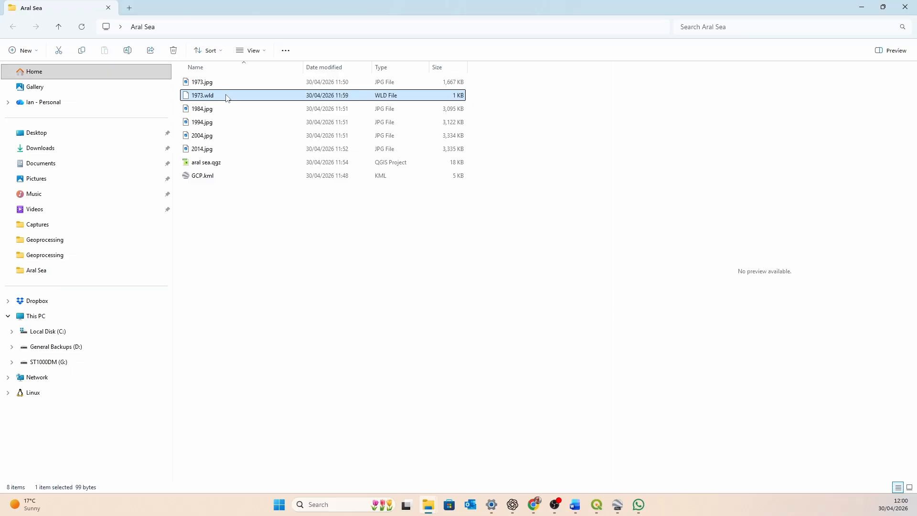
{"action": "right_click", "coordinate": [228, 98]}
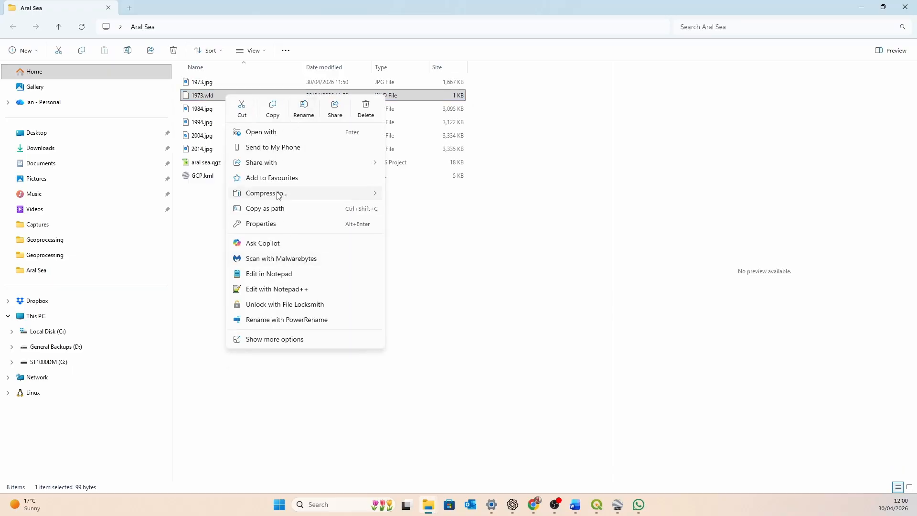
{"action": "left_click", "coordinate": [267, 290]}
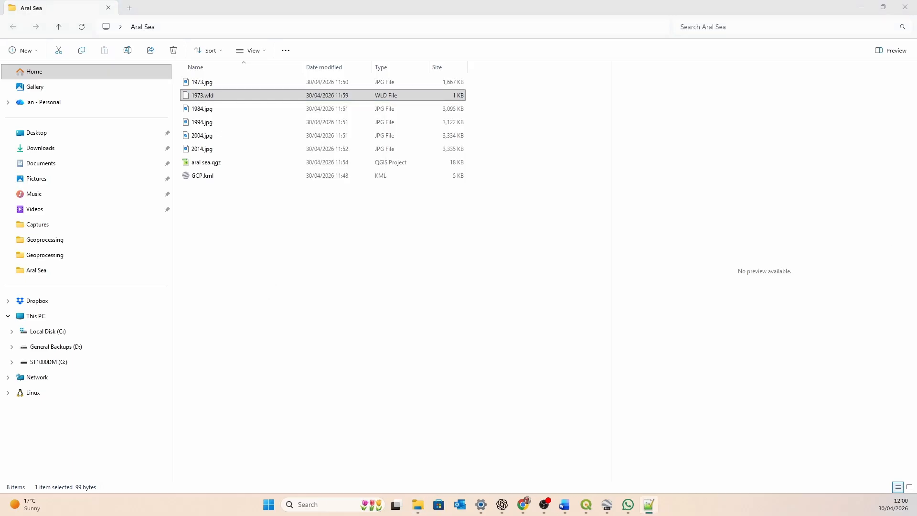
{"action": "left_click_drag", "start_coordinate": [916, 115], "coordinate": [420, 96]}
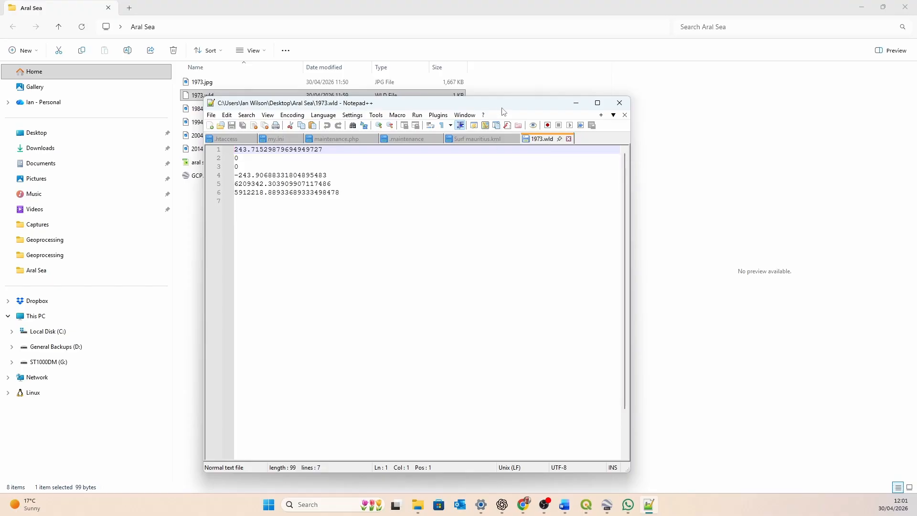
{"action": "left_click_drag", "start_coordinate": [487, 103], "coordinate": [643, 92]}
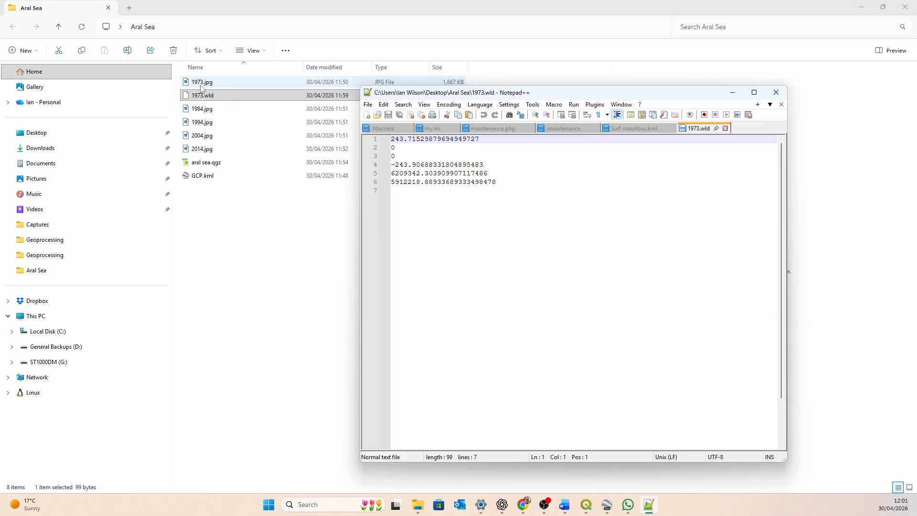
{"action": "left_click", "coordinate": [214, 98]}
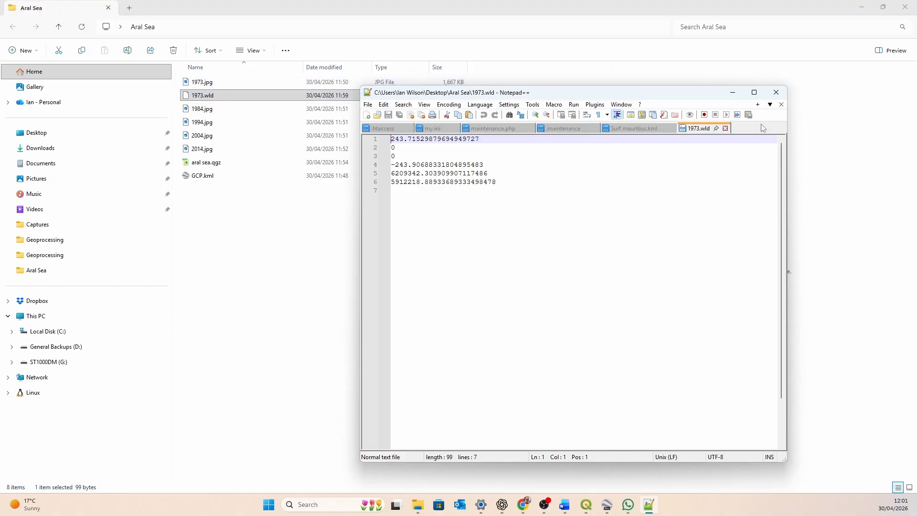
Step: Close the world file in Notepad++, duplicate 1973.wld in the Aral Sea folder and rename the copy 1984.wld
{"action": "left_click", "coordinate": [777, 93]}
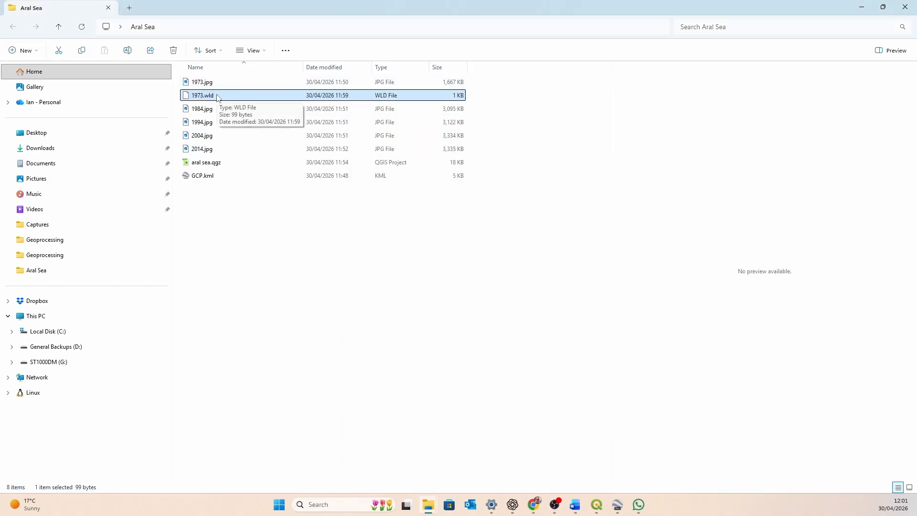
{"action": "right_click", "coordinate": [217, 97]}
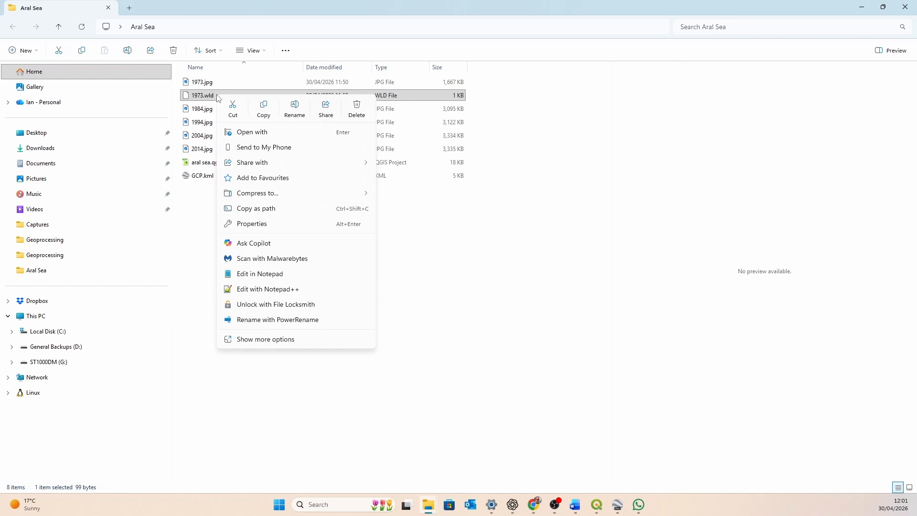
{"action": "left_click", "coordinate": [263, 108]}
{"action": "right_click", "coordinate": [263, 237]}
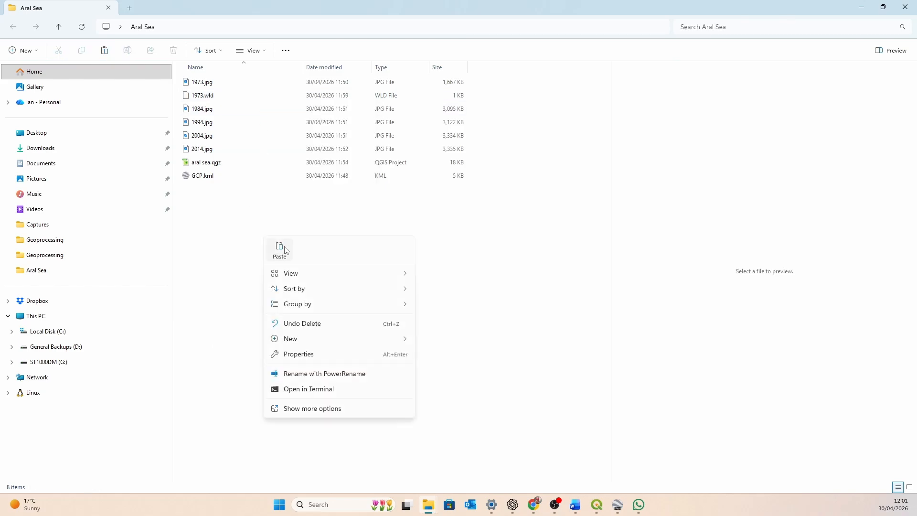
{"action": "left_click", "coordinate": [285, 248]}
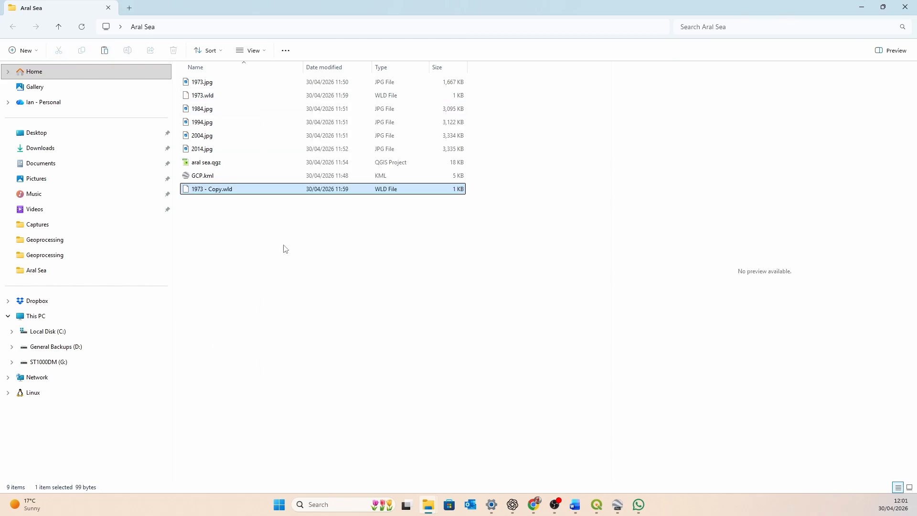
{"action": "right_click", "coordinate": [219, 193]}
{"action": "left_click", "coordinate": [292, 184]}
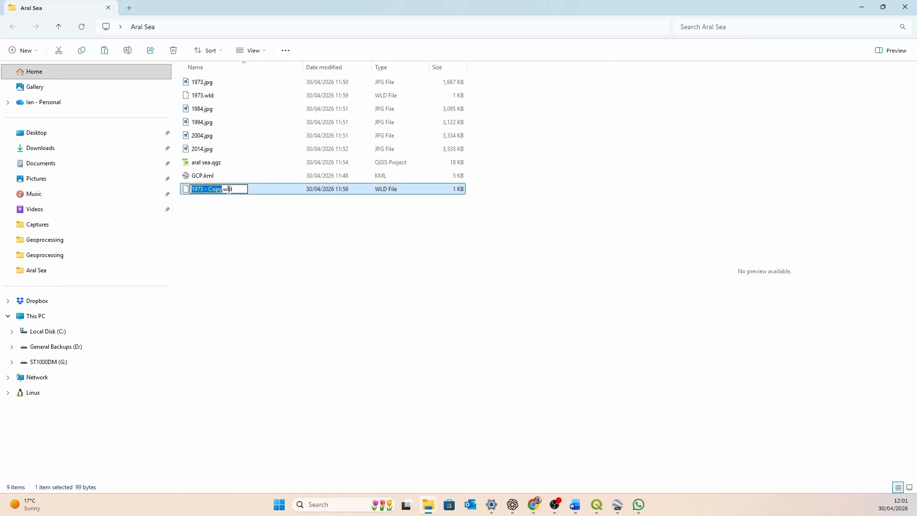
{"action": "type", "text": "198"}
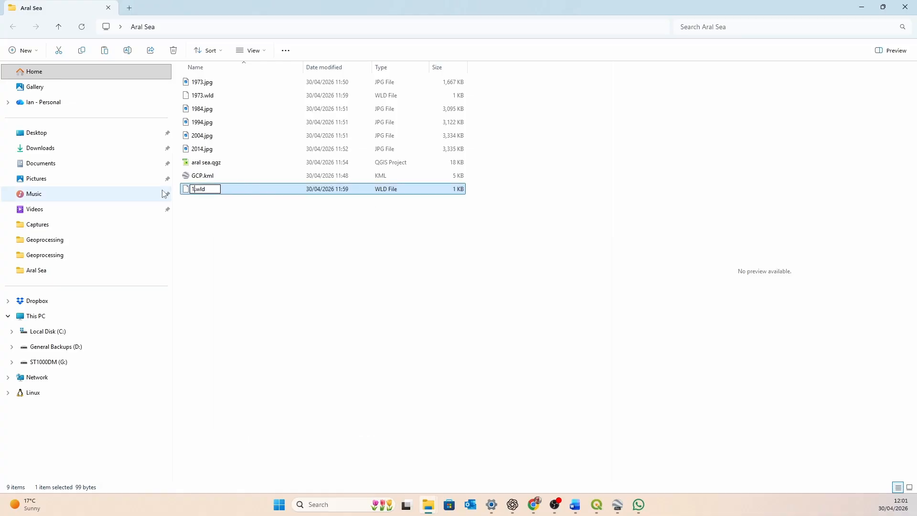
{"action": "type", "text": "4"}
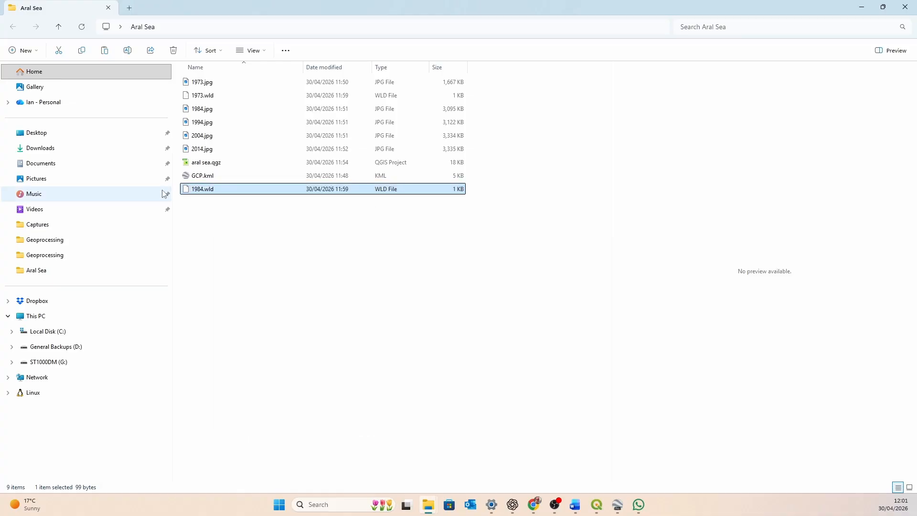
Step: Paste another copy of the 1973 world file into the Aral Sea folder and rename it 1994.wld
{"action": "left_click", "coordinate": [221, 239]}
{"action": "right_click", "coordinate": [221, 239]}
{"action": "left_click", "coordinate": [238, 252]}
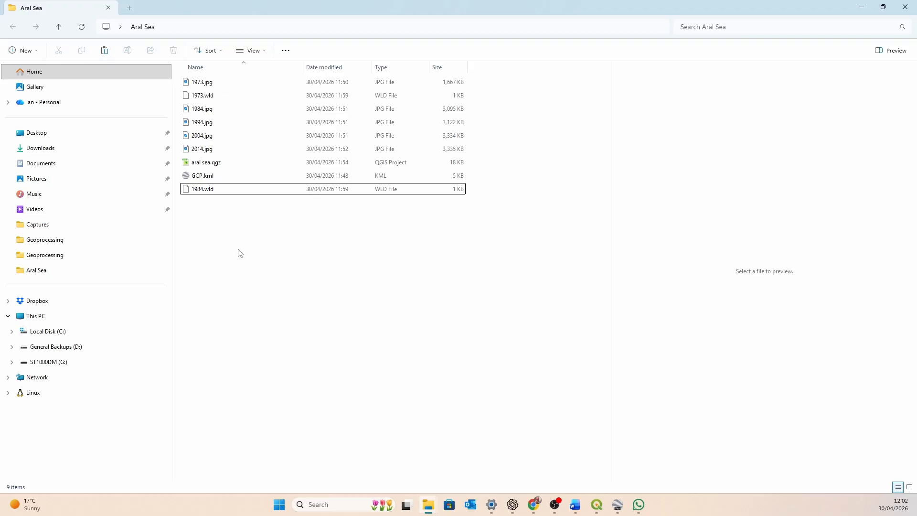
{"action": "right_click", "coordinate": [216, 85]}
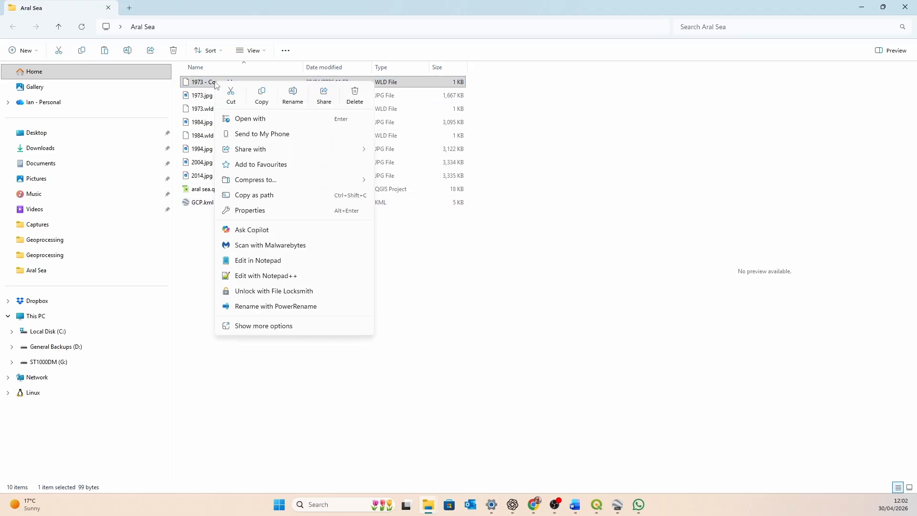
{"action": "left_click", "coordinate": [293, 93]}
{"action": "type", "text": "1994"}
{"action": "left_click", "coordinate": [237, 323]}
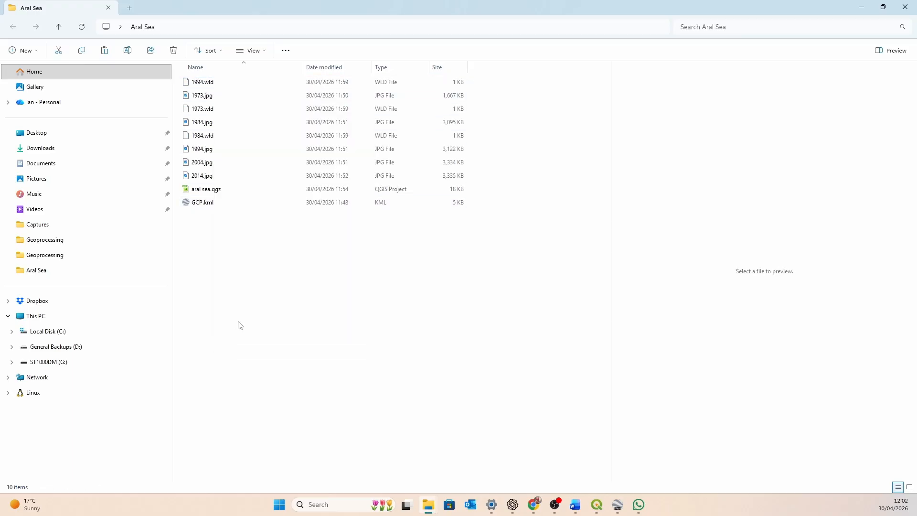
Step: Paste a further copy of the 1973 world file in the same folder and rename it 2004.wld
{"action": "right_click", "coordinate": [244, 348]}
{"action": "left_click", "coordinate": [248, 338]}
{"action": "right_click", "coordinate": [205, 86]}
{"action": "left_click", "coordinate": [279, 96]}
{"action": "type", "text": "2004"}
{"action": "left_click", "coordinate": [303, 280]}
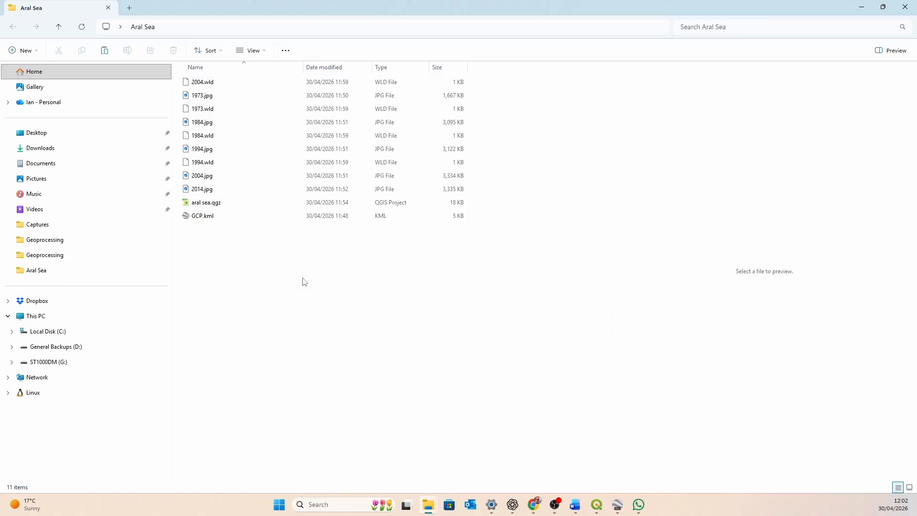
Step: Paste one more copy of the 1973 world file and rename it 2014.wld to match the 2014 image
{"action": "key", "text": "ctrl+v"}
{"action": "right_click", "coordinate": [228, 84]}
{"action": "left_click", "coordinate": [302, 94]}
{"action": "type", "text": "2014"}
{"action": "key", "text": "Return"}
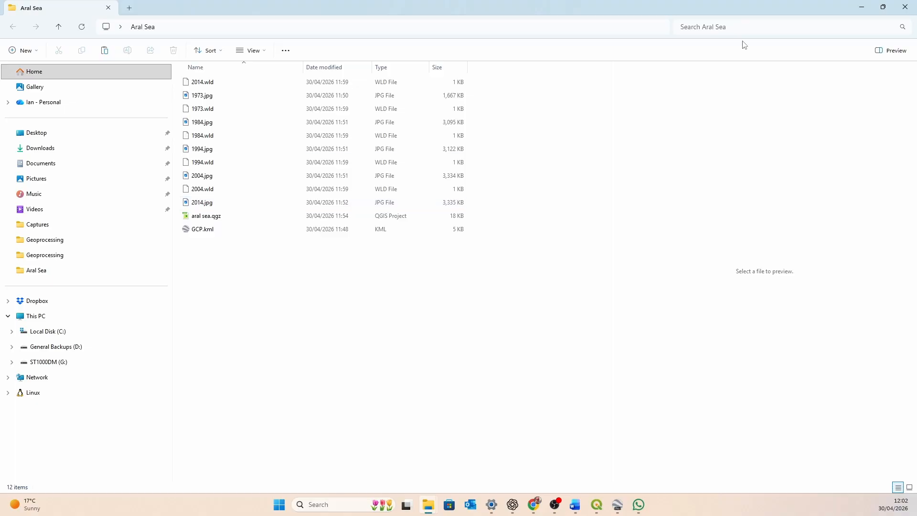
Step: Switch back to QGIS and close the Georeferencer, discarding the GCP points
{"action": "left_click", "coordinate": [863, 8]}
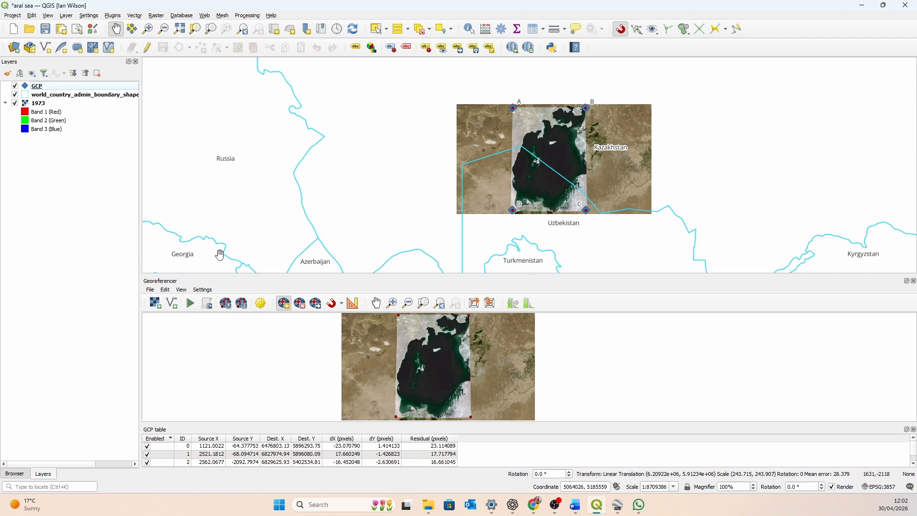
{"action": "left_click", "coordinate": [151, 290]}
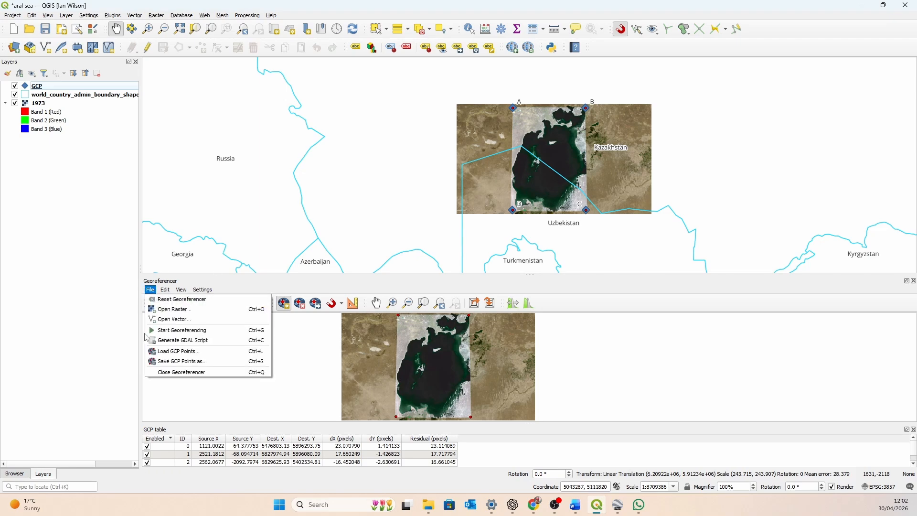
{"action": "left_click", "coordinate": [208, 373]}
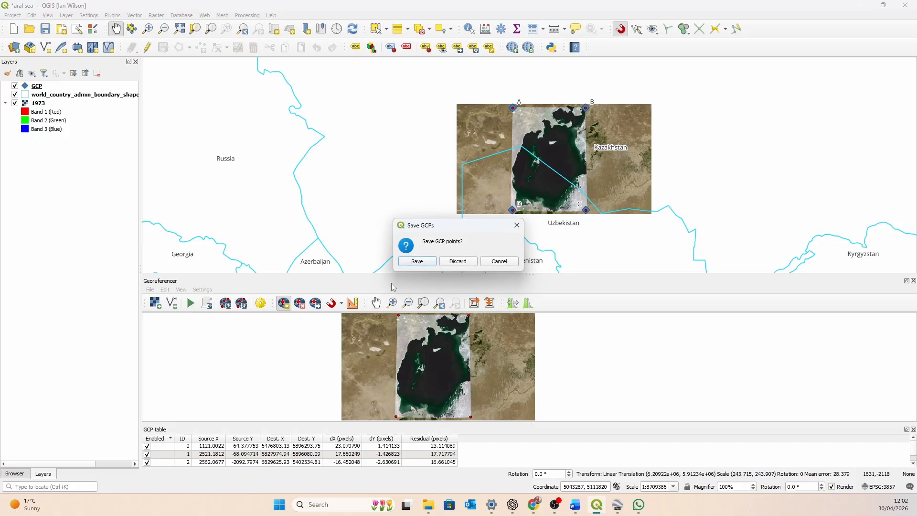
{"action": "left_click", "coordinate": [469, 264]}
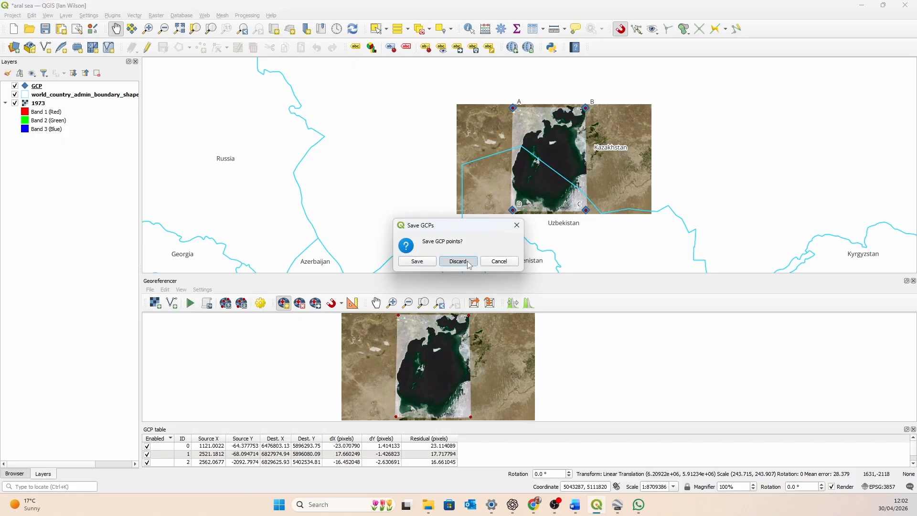
{"action": "scroll", "coordinate": [467, 267], "scroll_direction": "up", "scroll_amount": 2}
{"action": "left_click_drag", "start_coordinate": [591, 235], "coordinate": [457, 234]}
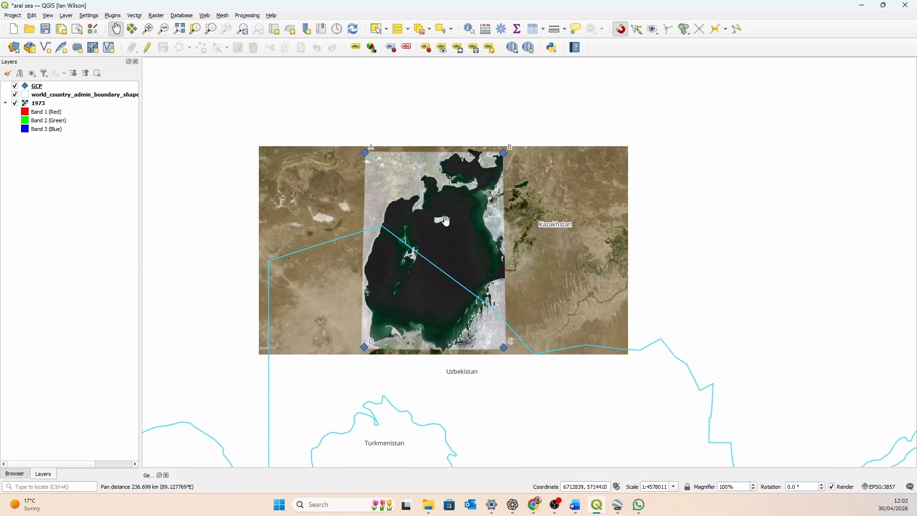
{"action": "scroll", "coordinate": [415, 233], "scroll_direction": "up", "scroll_amount": 1}
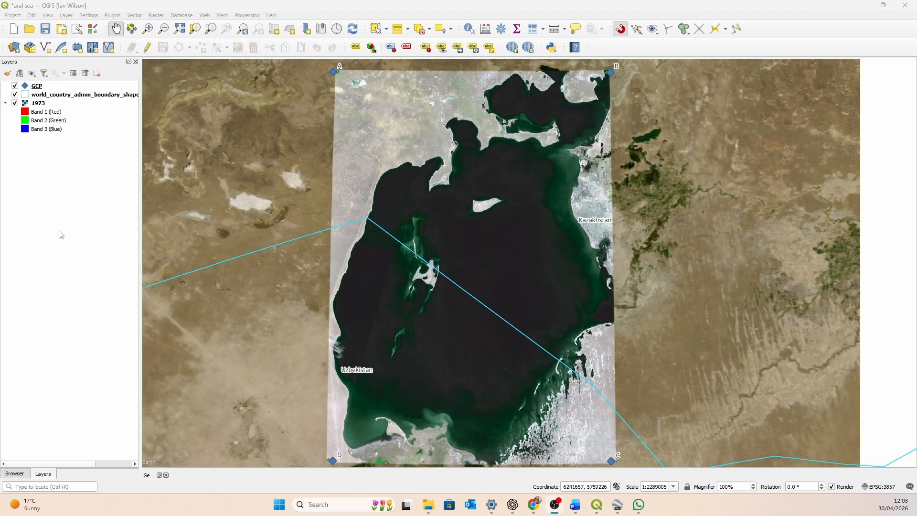
Step: Add 1984.jpg, 1994.jpg, 2004.jpg and 2014.jpg from the desktop's Aral Sea folder to the map canvas
{"action": "left_click", "coordinate": [13, 474]}
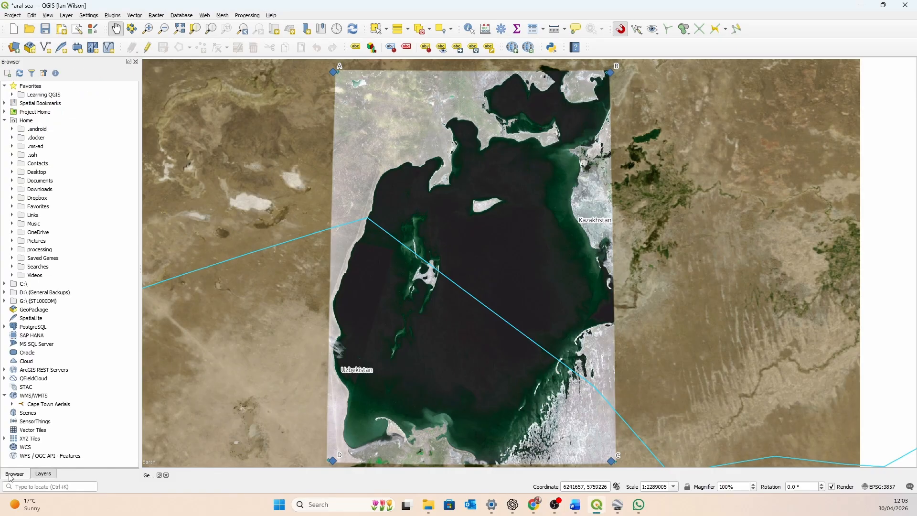
{"action": "left_click", "coordinate": [6, 121]}
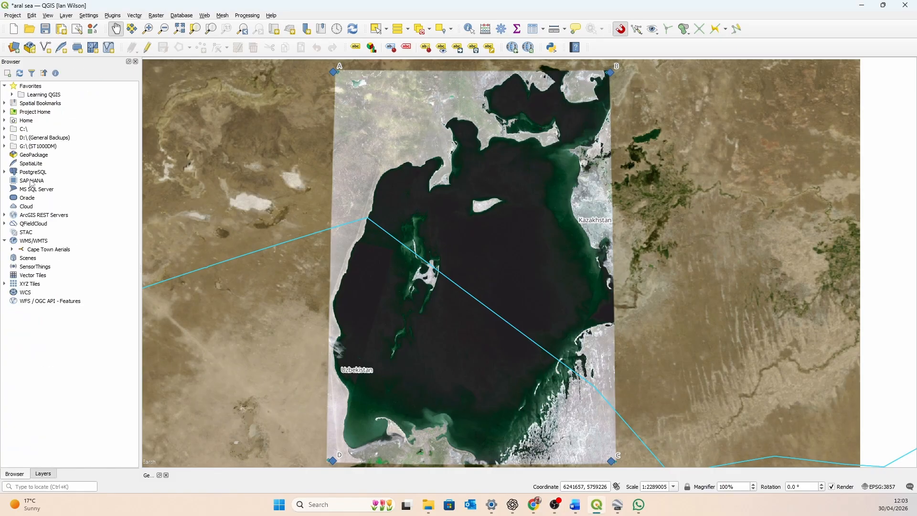
{"action": "left_click", "coordinate": [4, 129]}
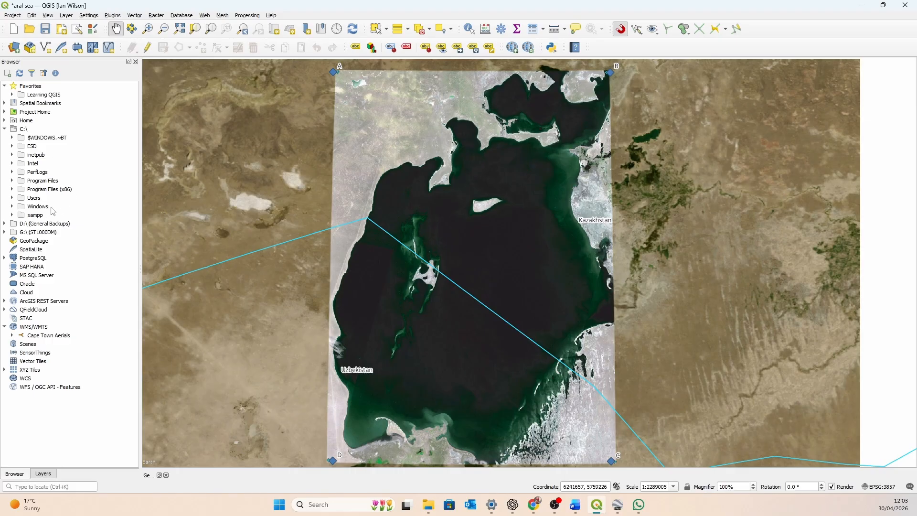
{"action": "double_click", "coordinate": [33, 199]}
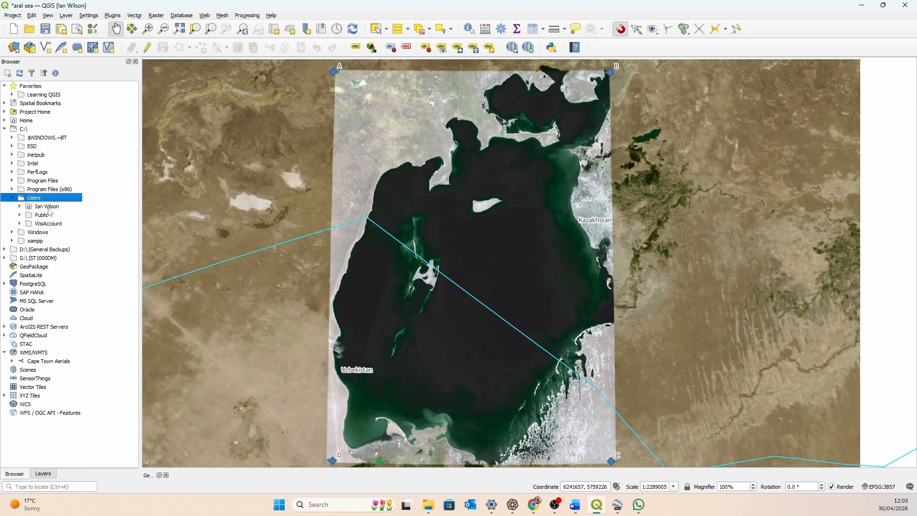
{"action": "double_click", "coordinate": [48, 207]}
{"action": "left_click", "coordinate": [54, 259]}
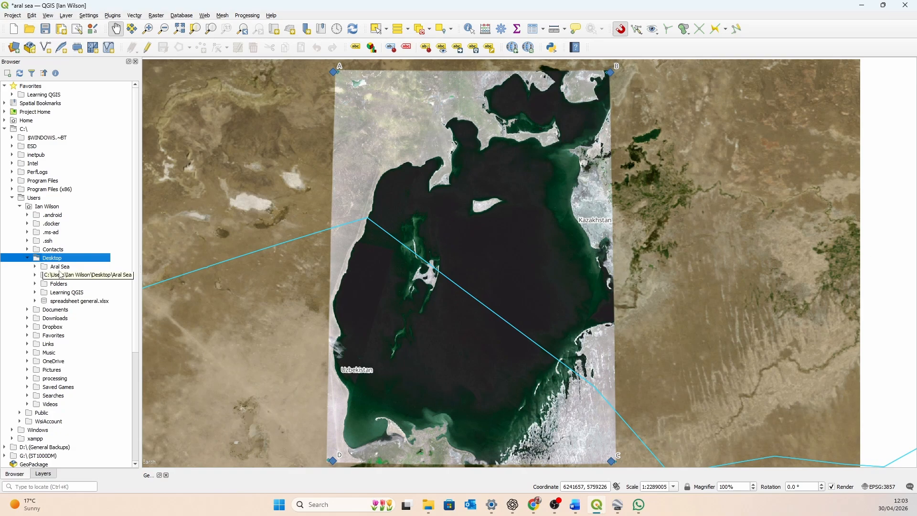
{"action": "double_click", "coordinate": [45, 268]}
{"action": "left_click", "coordinate": [80, 286]}
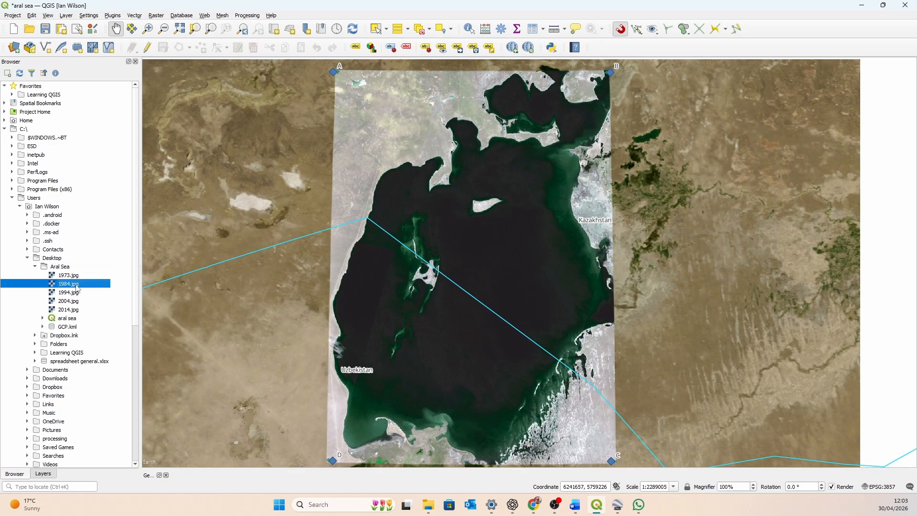
{"action": "left_click", "coordinate": [81, 312], "text": "shift"}
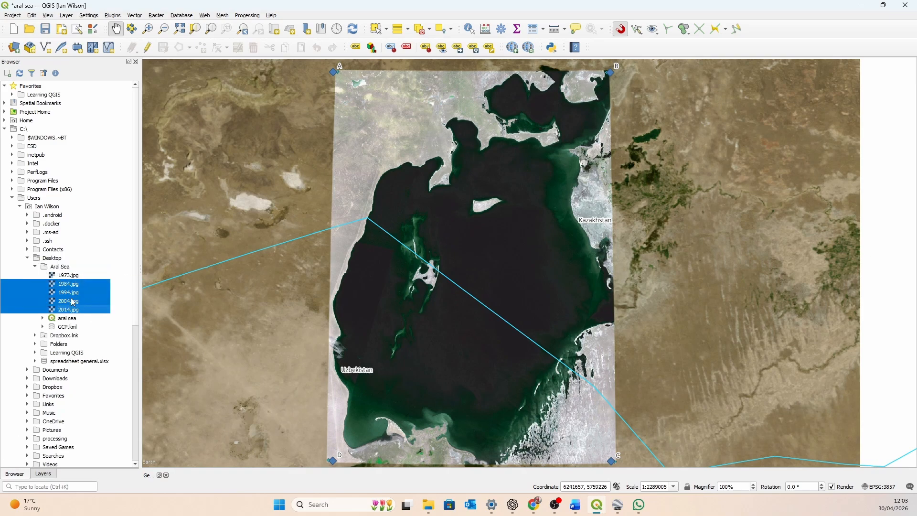
{"action": "left_click_drag", "start_coordinate": [73, 301], "coordinate": [425, 282]}
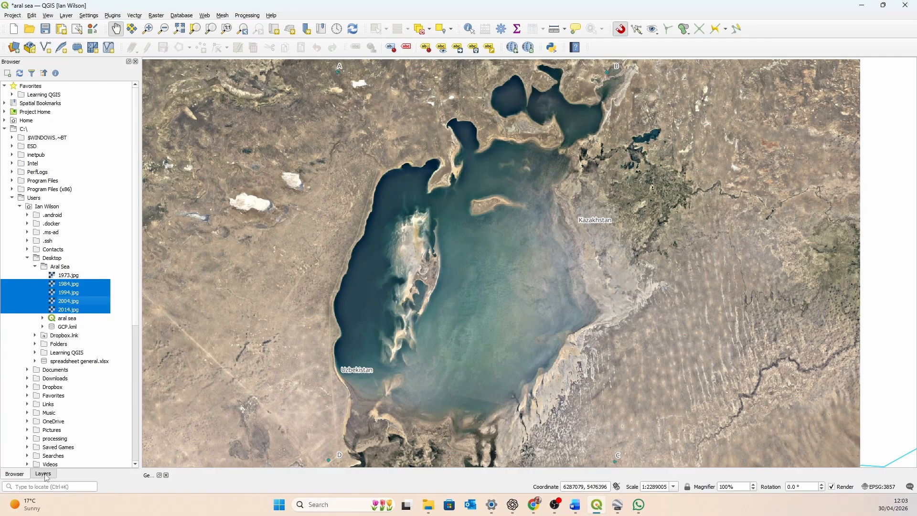
Step: Move the 1984, 1994, 2004 and 2014 raster layers beneath the 1973 layer in chronological order
{"action": "left_click", "coordinate": [43, 475]}
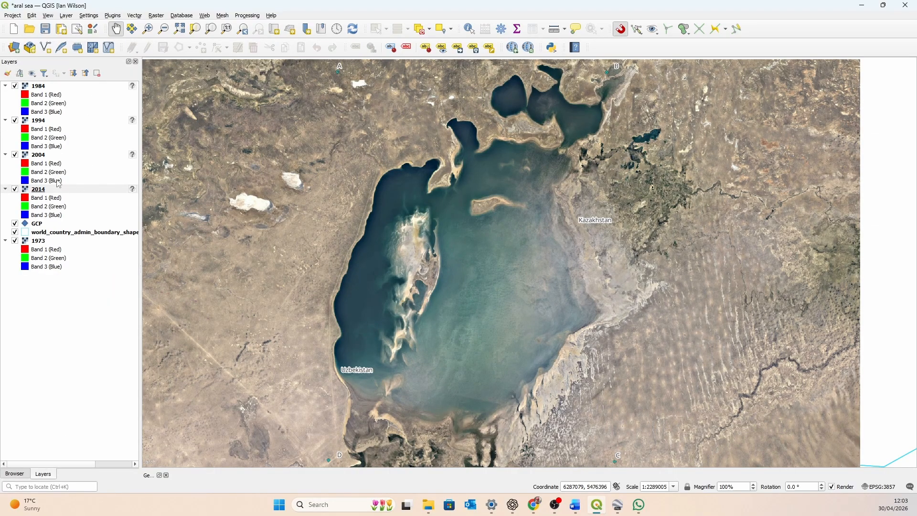
{"action": "left_click", "coordinate": [42, 87]}
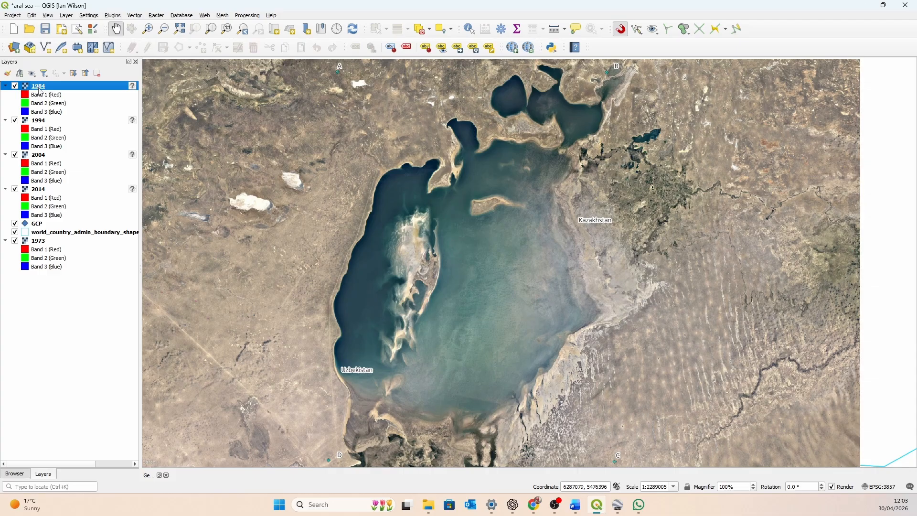
{"action": "left_click_drag", "start_coordinate": [40, 91], "coordinate": [57, 303]}
{"action": "left_click_drag", "start_coordinate": [39, 88], "coordinate": [57, 282]}
{"action": "left_click", "coordinate": [55, 91]}
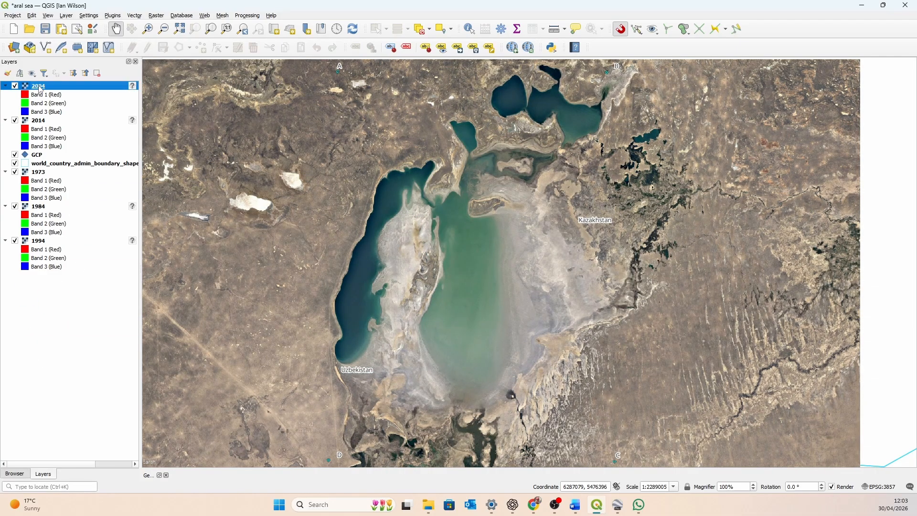
{"action": "left_click_drag", "start_coordinate": [40, 89], "coordinate": [58, 335]}
{"action": "left_click_drag", "start_coordinate": [42, 90], "coordinate": [39, 306]}
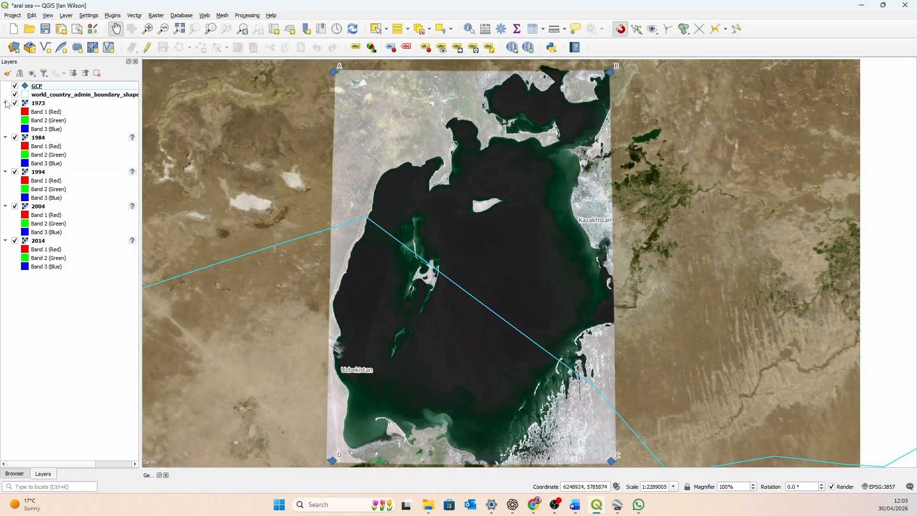
Step: Collapse the band legends of all five raster layers from 1973 to 2014
{"action": "left_click", "coordinate": [6, 104]}
{"action": "left_click", "coordinate": [5, 112]}
{"action": "left_click", "coordinate": [6, 120]}
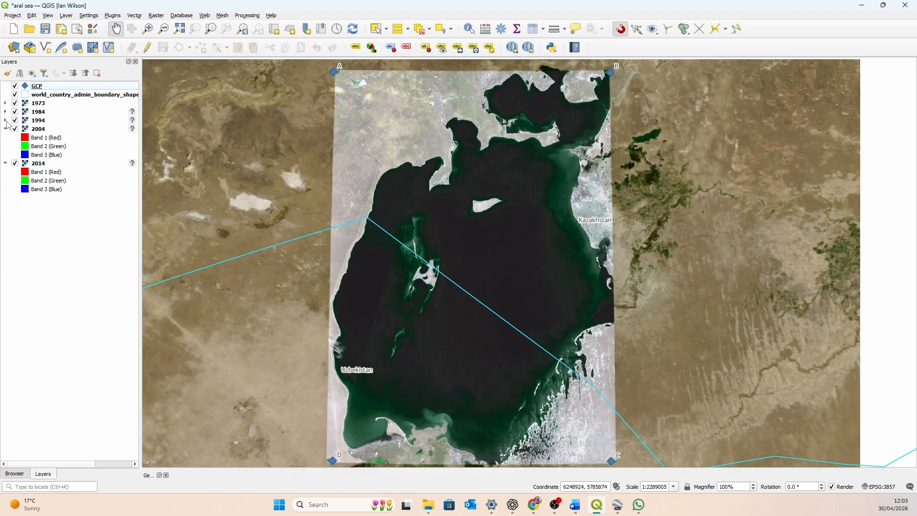
{"action": "left_click", "coordinate": [5, 129]}
{"action": "left_click", "coordinate": [5, 138]}
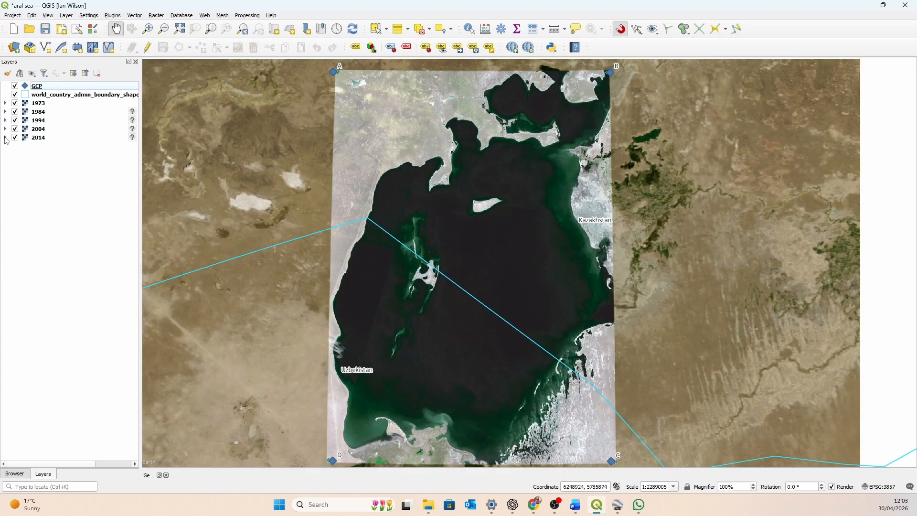
Step: Toggle the 1973 layer's visibility repeatedly to compare its alignment with the 1984 image, leaving the layer switched on
{"action": "left_click", "coordinate": [15, 104]}
{"action": "left_click", "coordinate": [15, 103]}
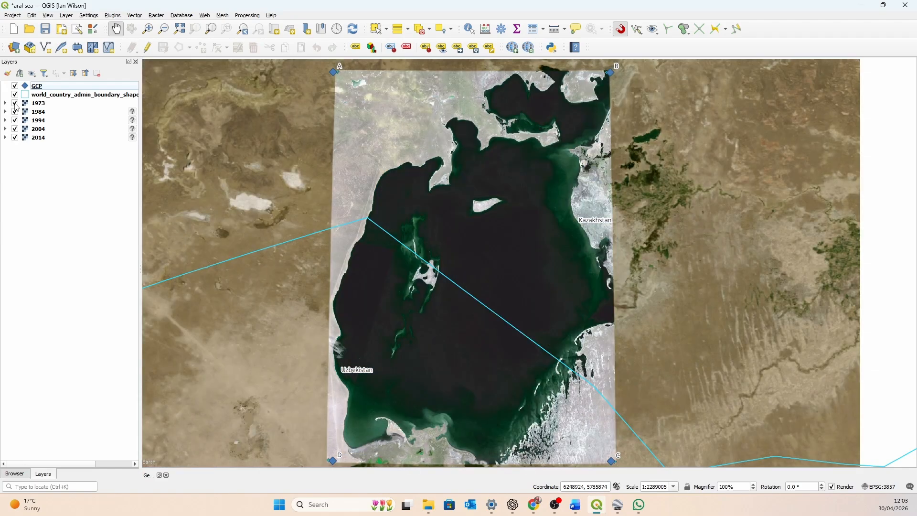
{"action": "left_click", "coordinate": [15, 103]}
{"action": "left_click", "coordinate": [14, 103]}
{"action": "left_click", "coordinate": [14, 103]}
{"action": "left_click", "coordinate": [15, 103]}
{"action": "left_click", "coordinate": [15, 103]}
{"action": "left_click", "coordinate": [15, 103]}
{"action": "left_click", "coordinate": [15, 104]}
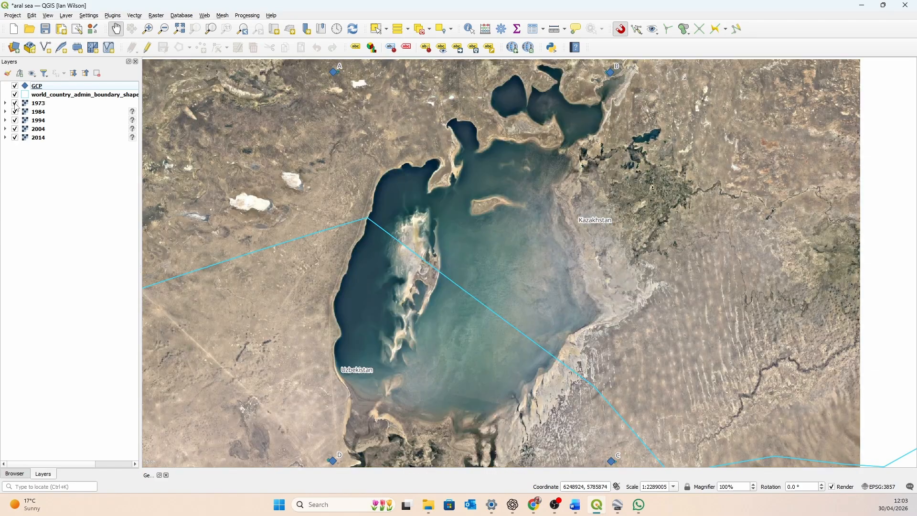
{"action": "left_click", "coordinate": [15, 103]}
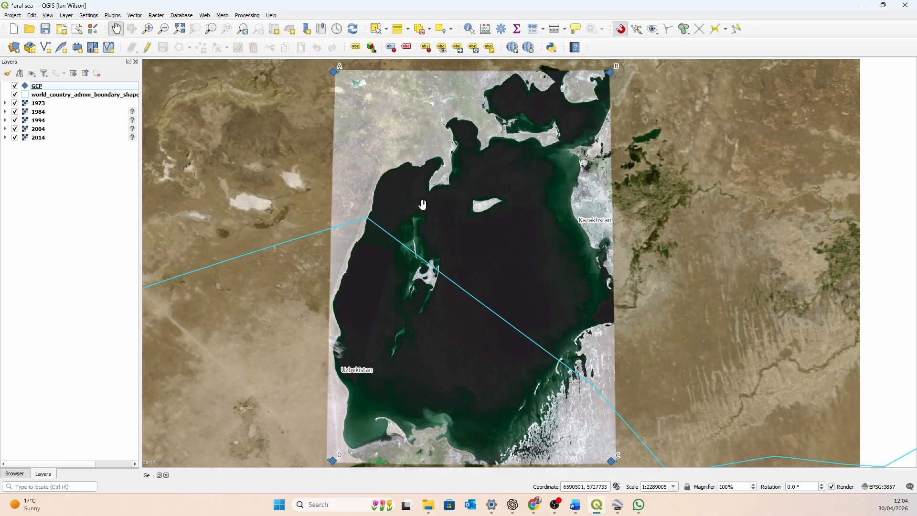
Step: Compare the Aral Sea's extent over time by hiding the 1973, 1984, 1994 and 2004 layers in turn, down to the 2014 image
{"action": "left_click", "coordinate": [15, 104]}
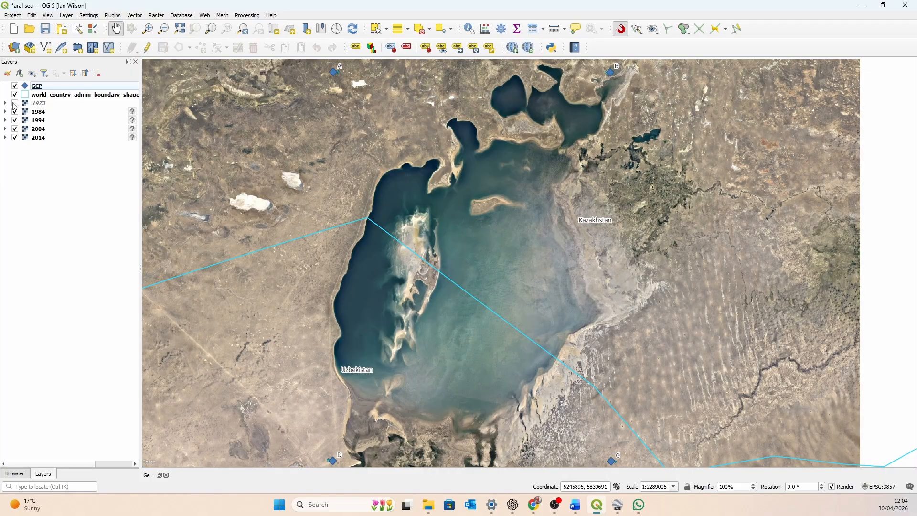
{"action": "left_click", "coordinate": [15, 103]}
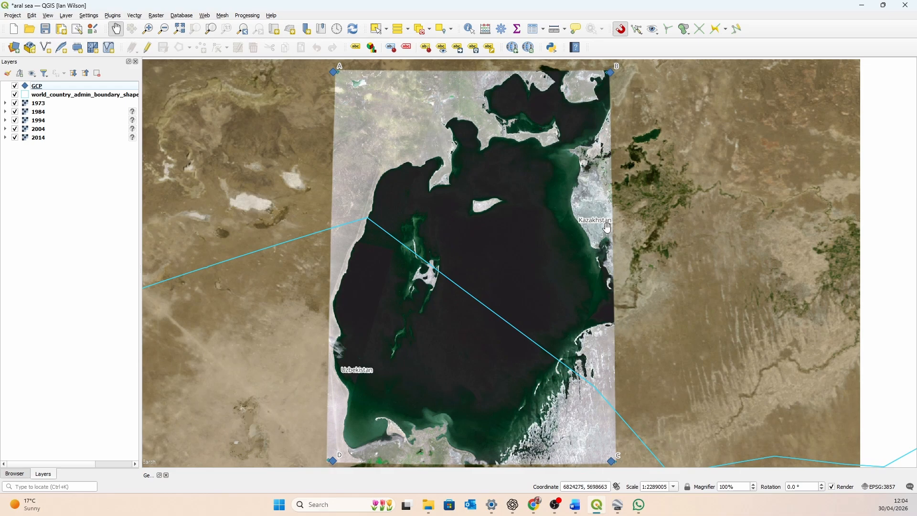
{"action": "left_click", "coordinate": [45, 103]}
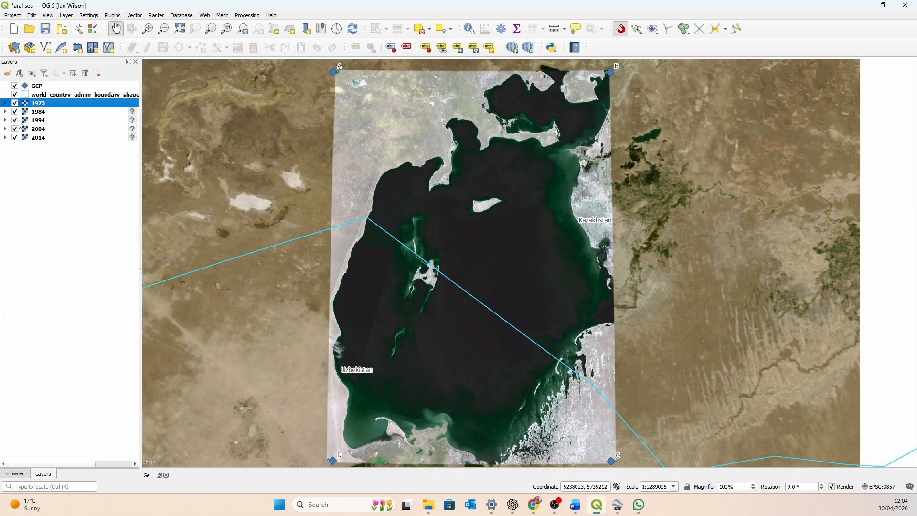
{"action": "left_click", "coordinate": [15, 104]}
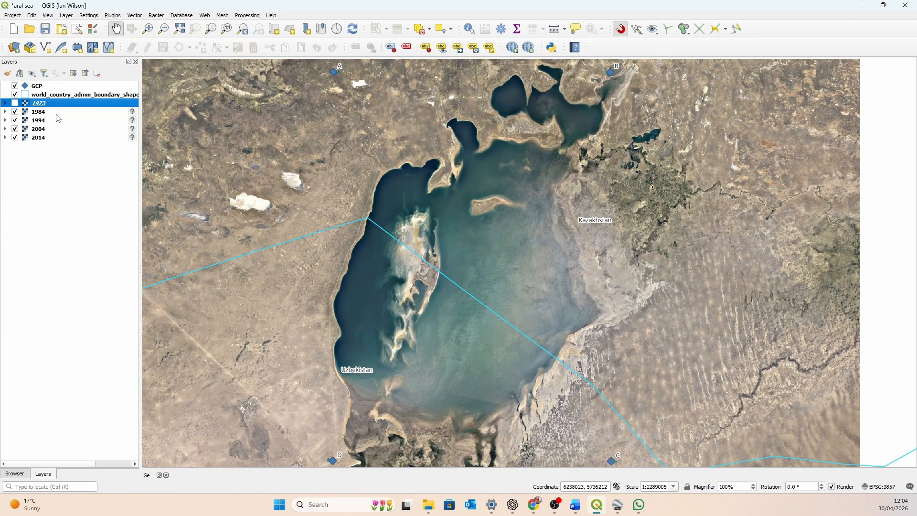
{"action": "left_click", "coordinate": [74, 113]}
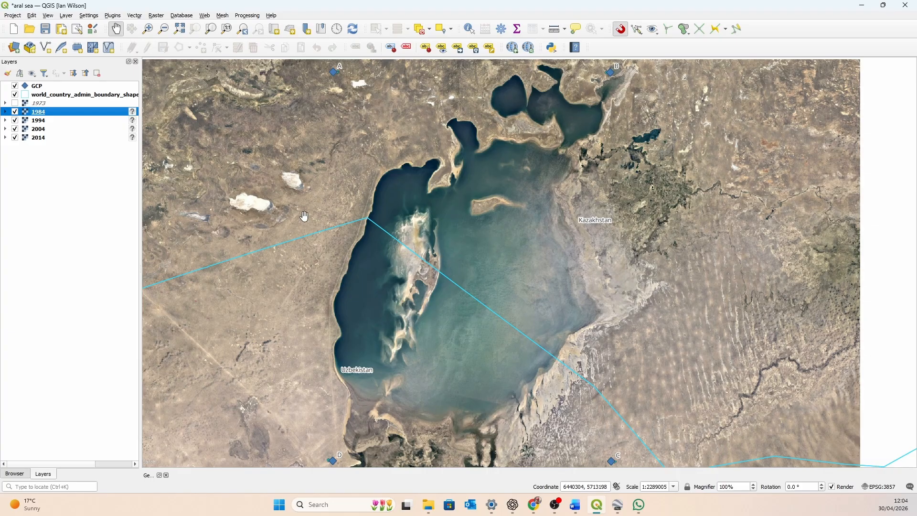
{"action": "left_click", "coordinate": [15, 112]}
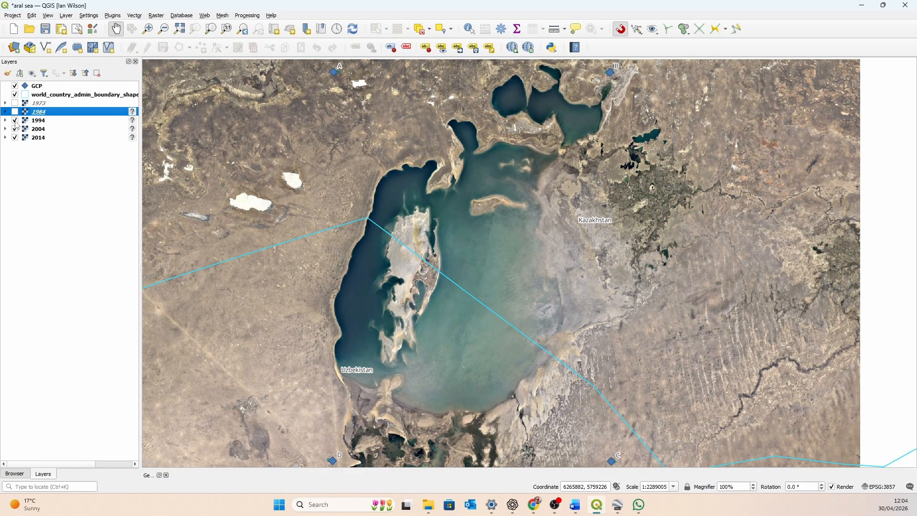
{"action": "left_click", "coordinate": [15, 120]}
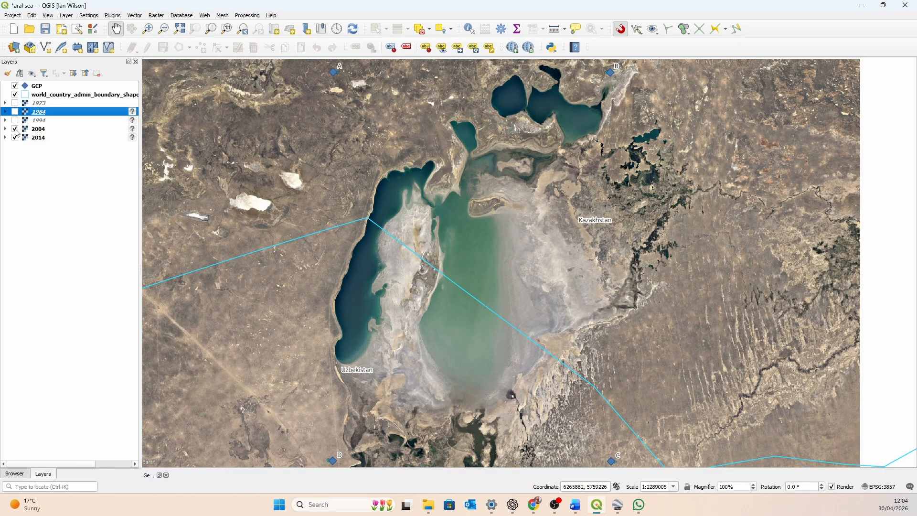
{"action": "left_click", "coordinate": [15, 129]}
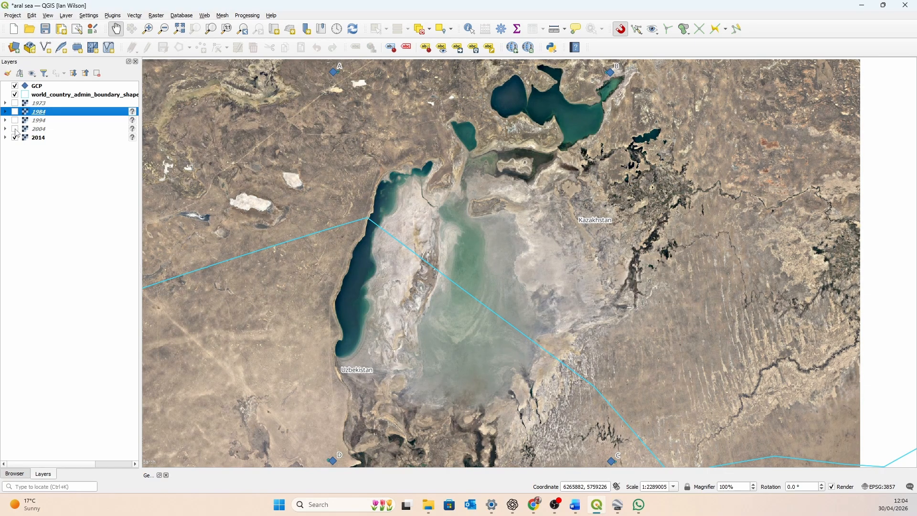
Step: Focus on the northern Aral Sea and make the 1973, 1984, 1994 and 2004 layers visible again
{"action": "scroll", "coordinate": [578, 120], "scroll_direction": "up", "scroll_amount": 2}
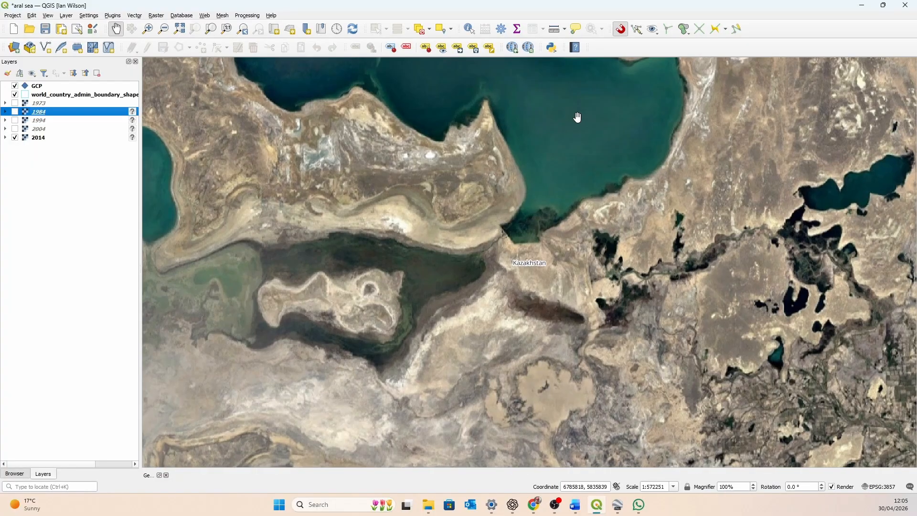
{"action": "left_click_drag", "start_coordinate": [577, 118], "coordinate": [506, 219]}
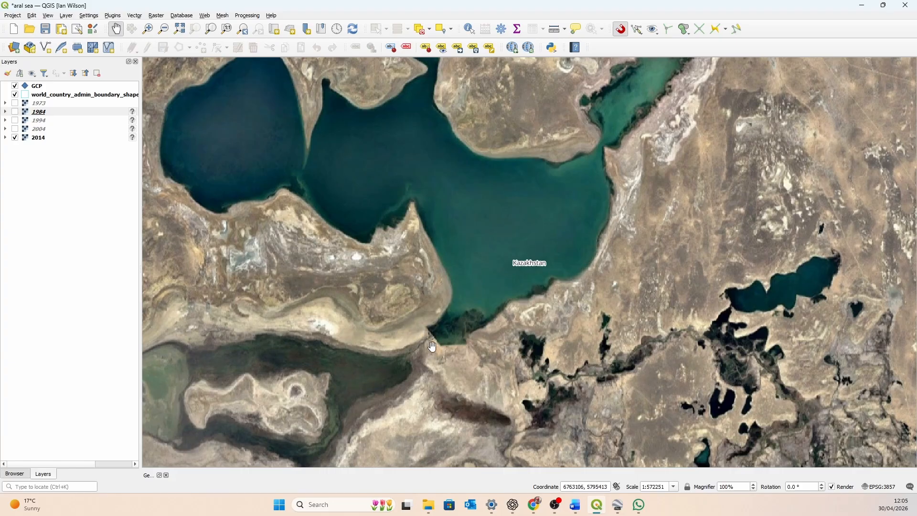
{"action": "left_click", "coordinate": [15, 103]}
{"action": "left_click", "coordinate": [15, 112]}
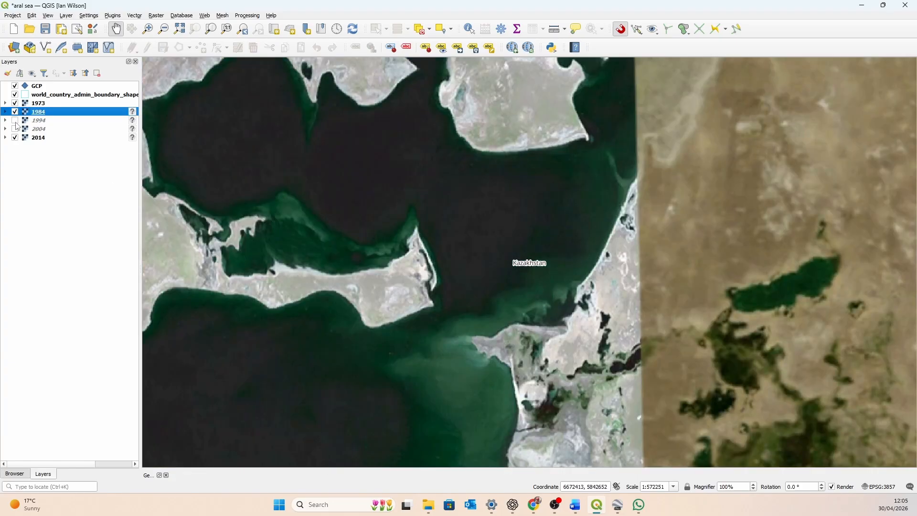
{"action": "left_click", "coordinate": [15, 120]}
{"action": "left_click", "coordinate": [14, 129]}
Step: Hide the 1973, 1984, 1994 and 2004 layers chronologically to trace changes in the northern Aral Sea, leaving the 2014 raster displayed
{"action": "left_click", "coordinate": [14, 103]}
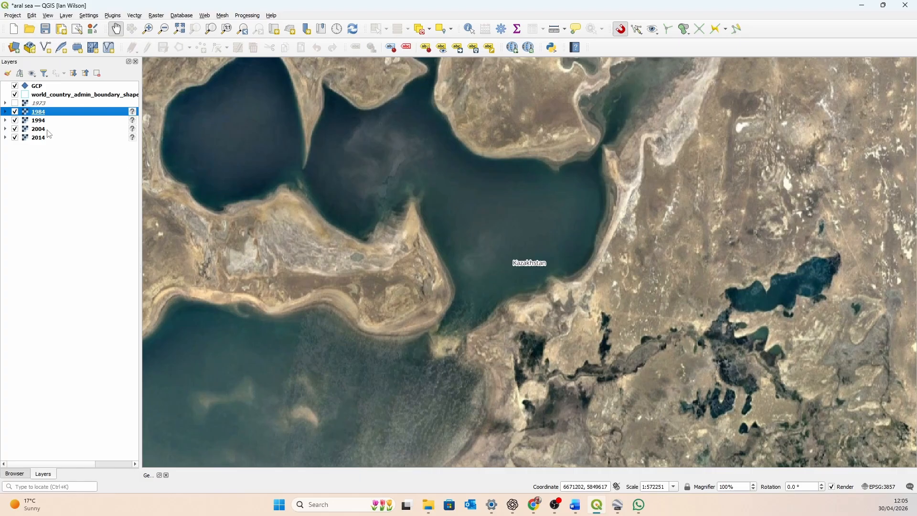
{"action": "left_click", "coordinate": [15, 112]}
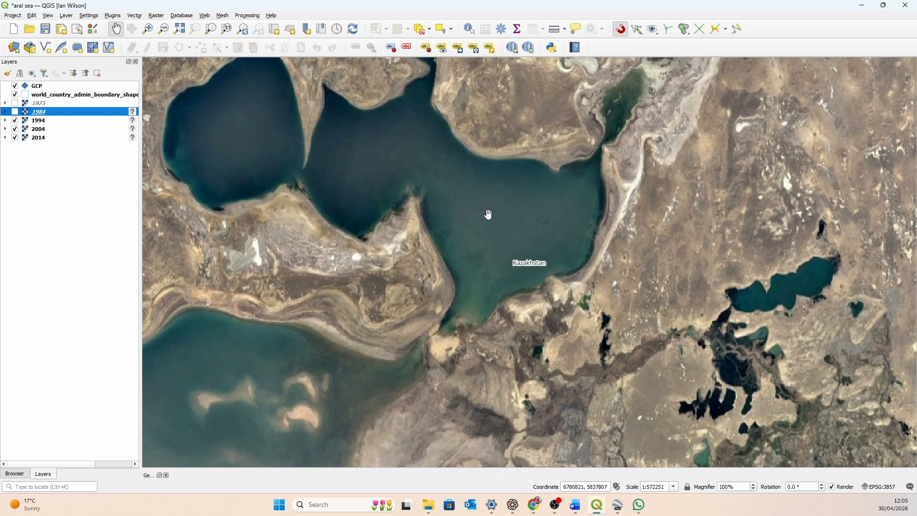
{"action": "left_click", "coordinate": [15, 121]}
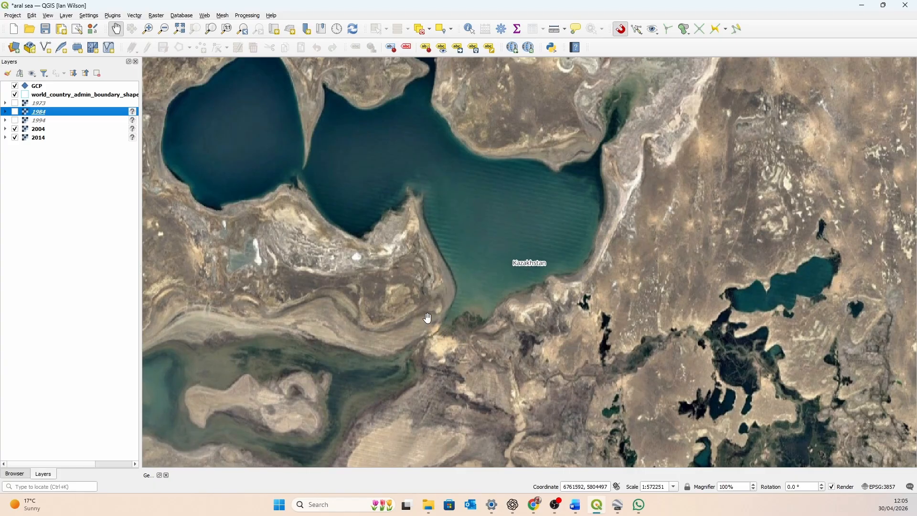
{"action": "left_click", "coordinate": [15, 129]}
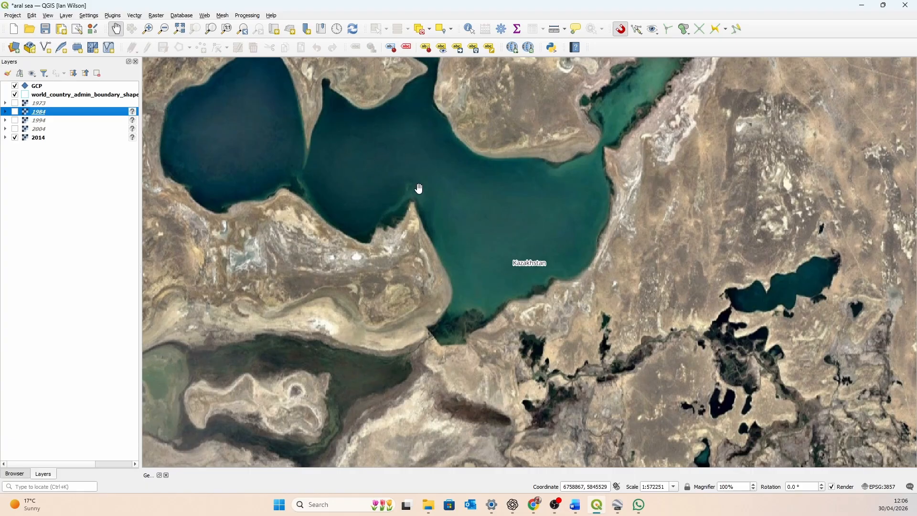
{"action": "left_click_drag", "start_coordinate": [476, 163], "coordinate": [530, 261]}
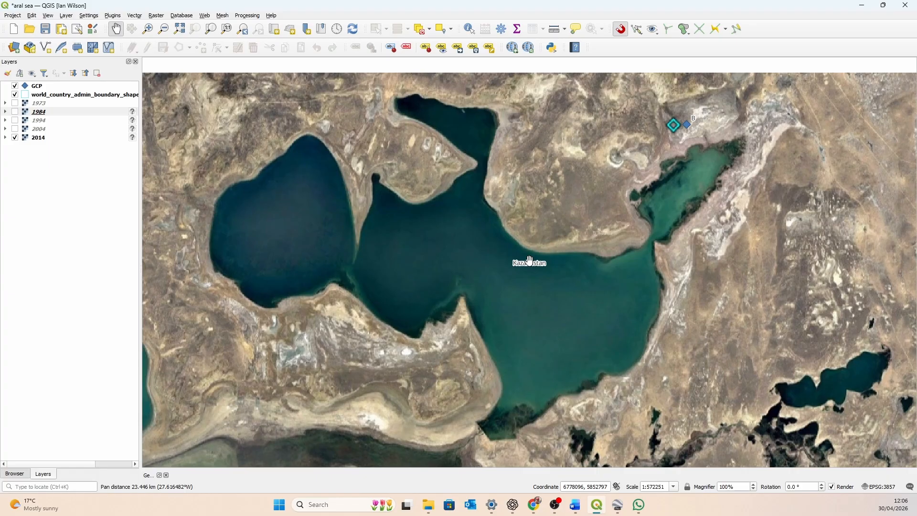
{"action": "scroll", "coordinate": [530, 261], "scroll_direction": "down", "scroll_amount": 2}
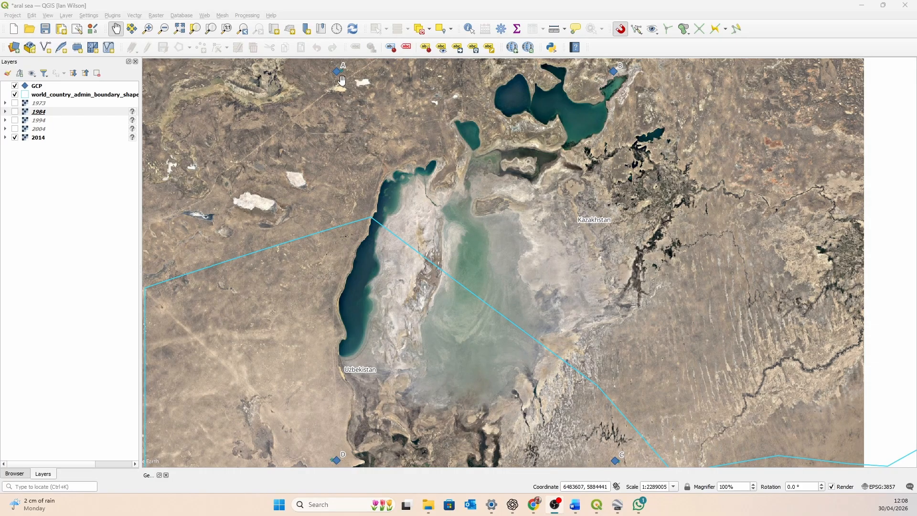
Step: Select the GCP layer and examine ground control point A and its surroundings against the 2014 image
{"action": "left_click_drag", "start_coordinate": [343, 81], "coordinate": [397, 151]}
{"action": "scroll", "coordinate": [397, 144], "scroll_direction": "up", "scroll_amount": 2}
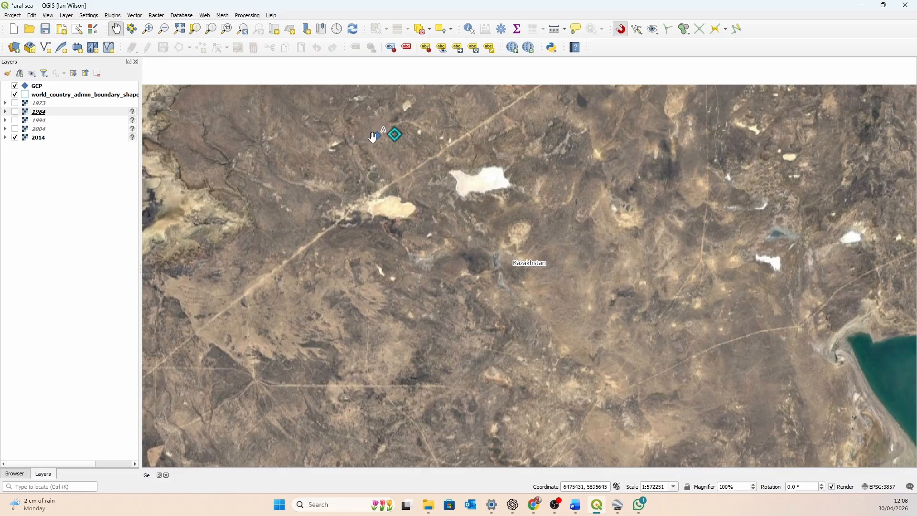
{"action": "left_click", "coordinate": [52, 86]}
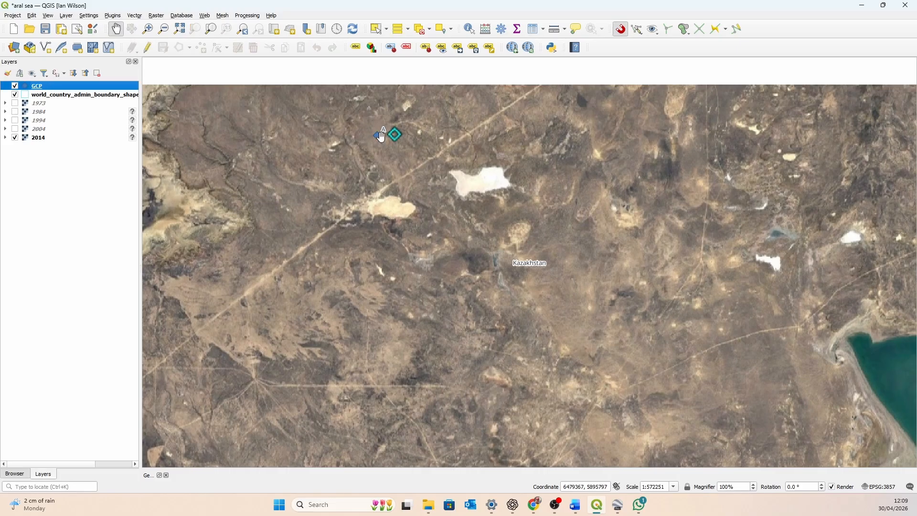
{"action": "left_click_drag", "start_coordinate": [421, 230], "coordinate": [396, 198]}
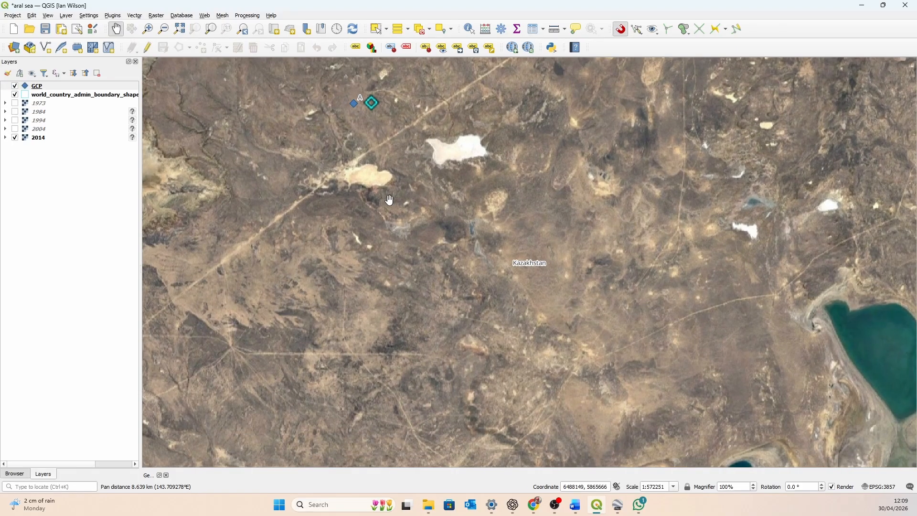
{"action": "scroll", "coordinate": [378, 197], "scroll_direction": "down", "scroll_amount": 1}
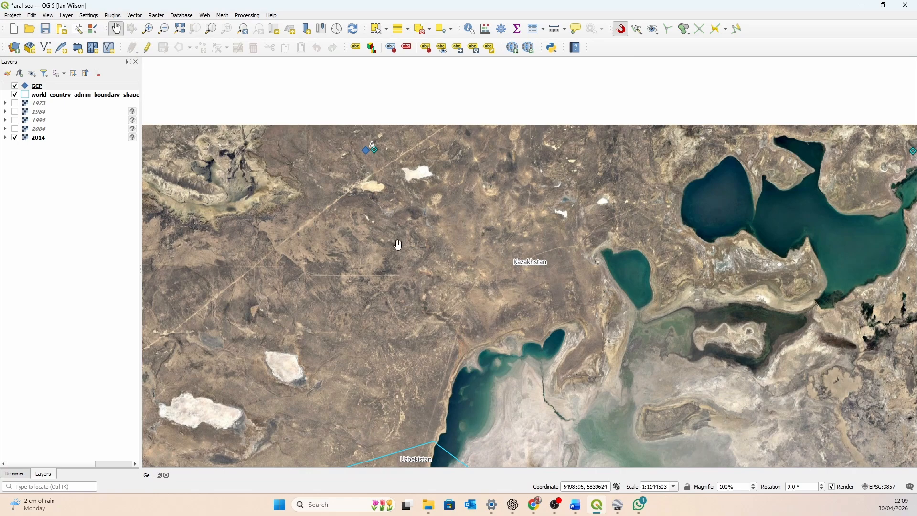
{"action": "left_click_drag", "start_coordinate": [396, 244], "coordinate": [365, 188]}
{"action": "left_click_drag", "start_coordinate": [576, 213], "coordinate": [431, 197]}
{"action": "scroll", "coordinate": [468, 212], "scroll_direction": "down", "scroll_amount": 1}
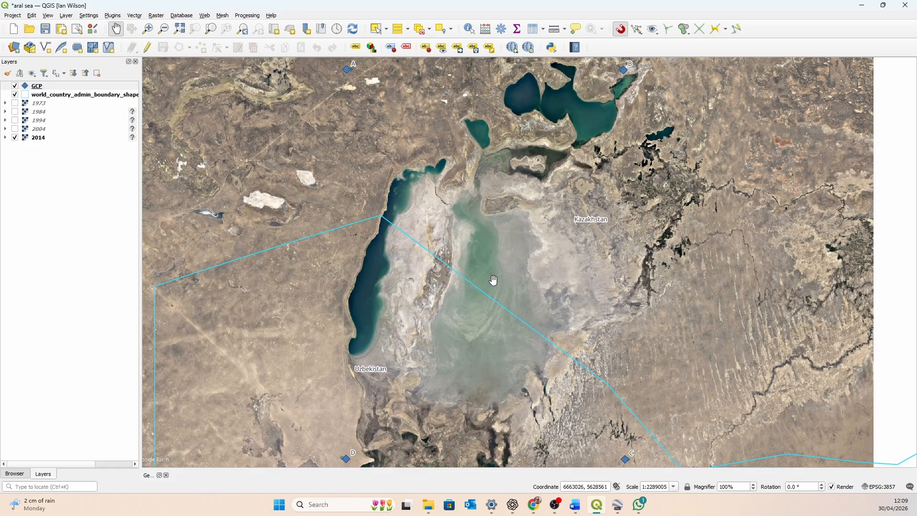
{"action": "mouse_move", "coordinate": [494, 280]}
{"action": "left_mouse_down"}
{"action": "mouse_move", "coordinate": [491, 289]}
{"action": "mouse_move", "coordinate": [492, 280]}
{"action": "left_mouse_up"}
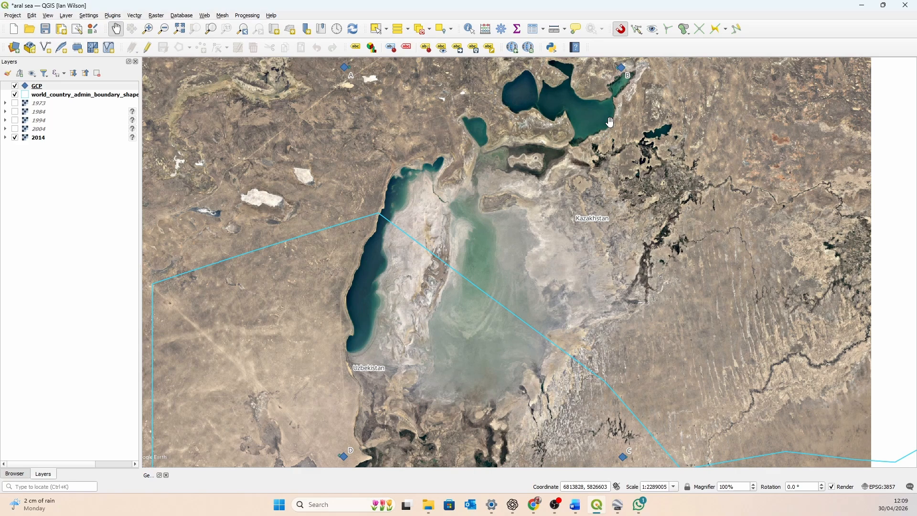
{"action": "left_click_drag", "start_coordinate": [629, 70], "coordinate": [624, 79]}
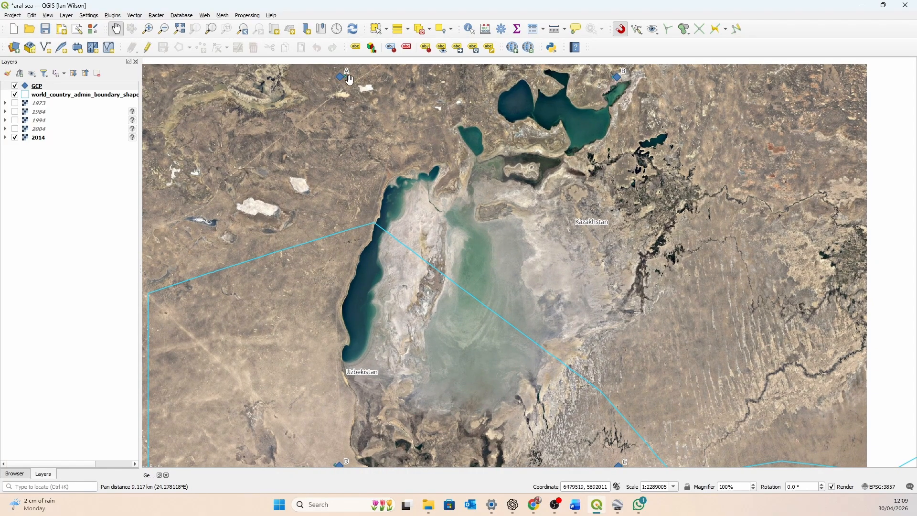
{"action": "left_click_drag", "start_coordinate": [572, 391], "coordinate": [576, 376]}
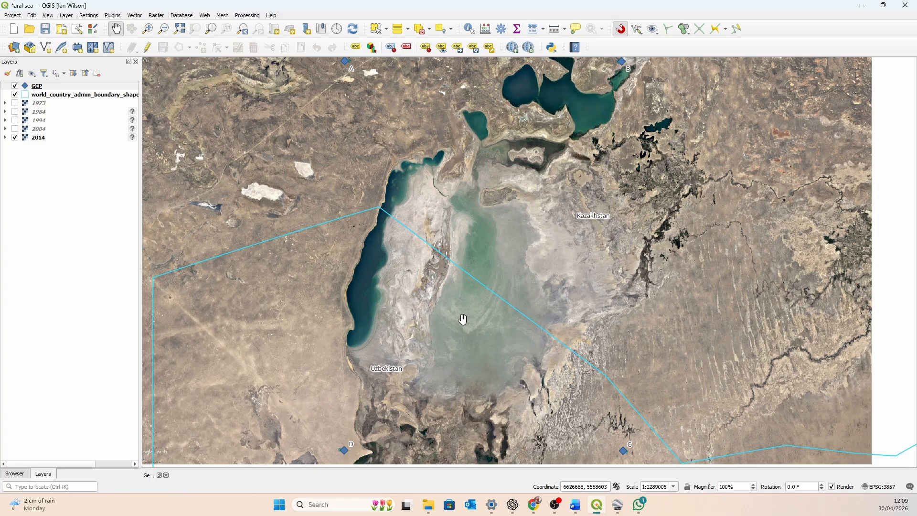
{"action": "left_click_drag", "start_coordinate": [393, 173], "coordinate": [385, 182]}
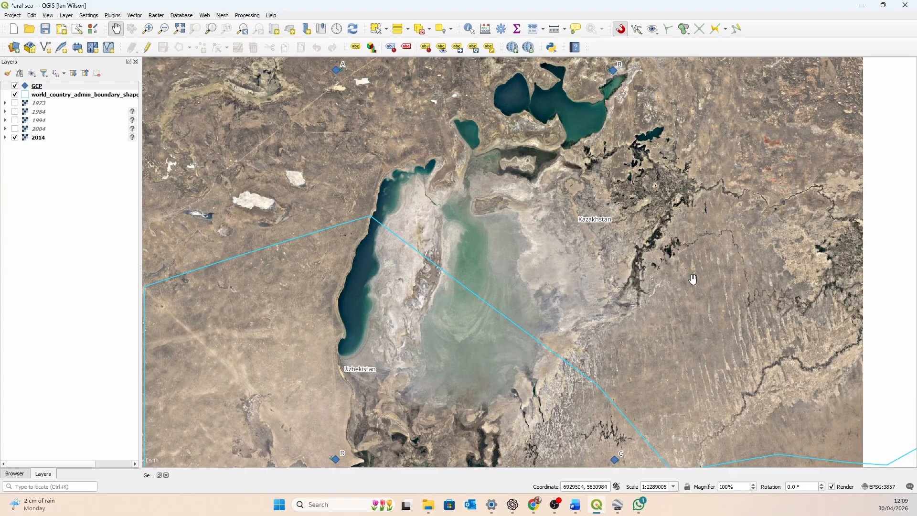
{"action": "left_click_drag", "start_coordinate": [469, 242], "coordinate": [487, 210]}
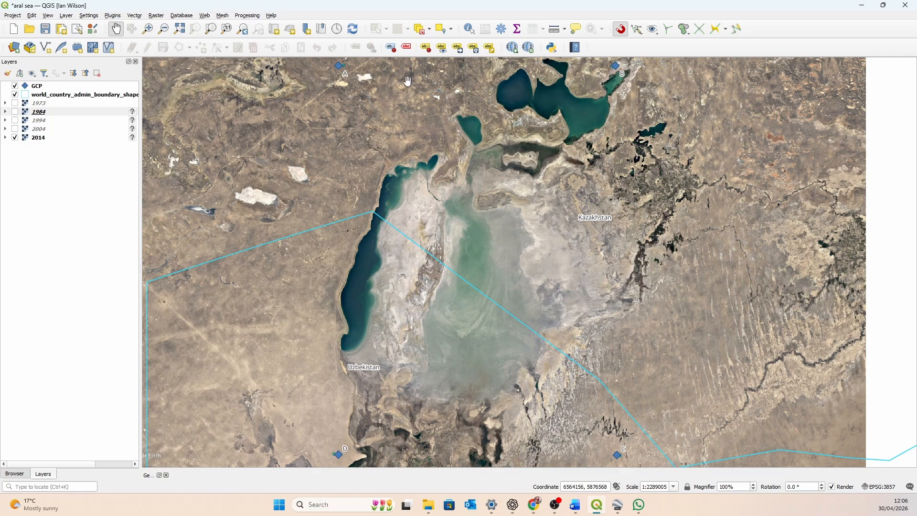
{"action": "left_click_drag", "start_coordinate": [468, 190], "coordinate": [467, 196]}
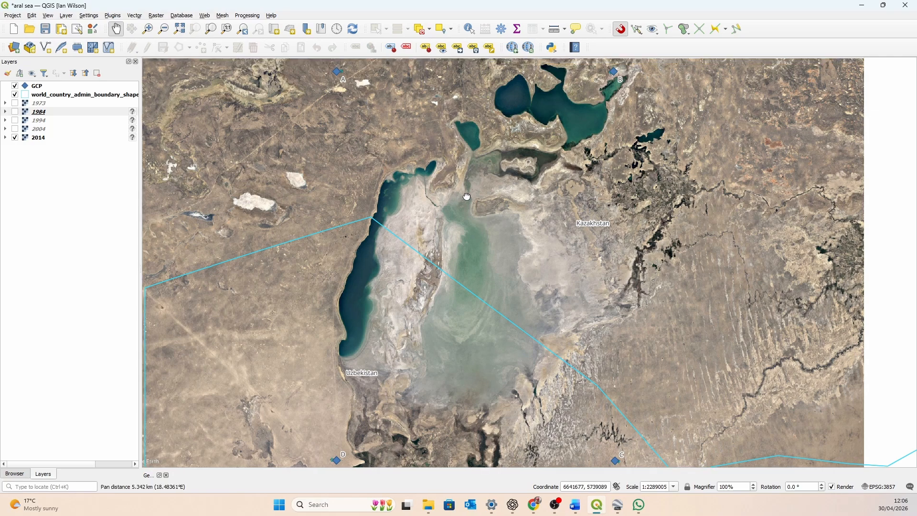